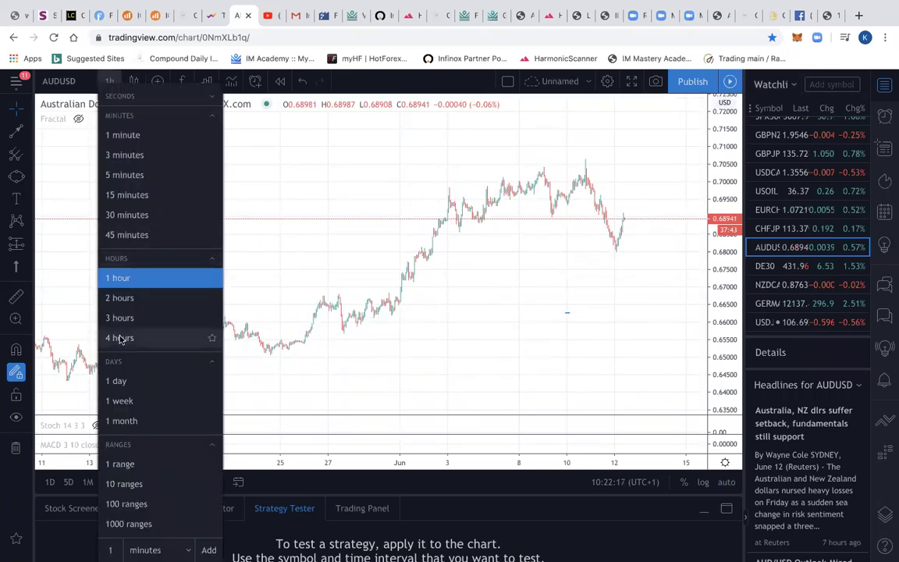
- Switch the AUDUSD chart to the 4-hour timeframe and show the full price swing from the March low to June
click(121, 339)
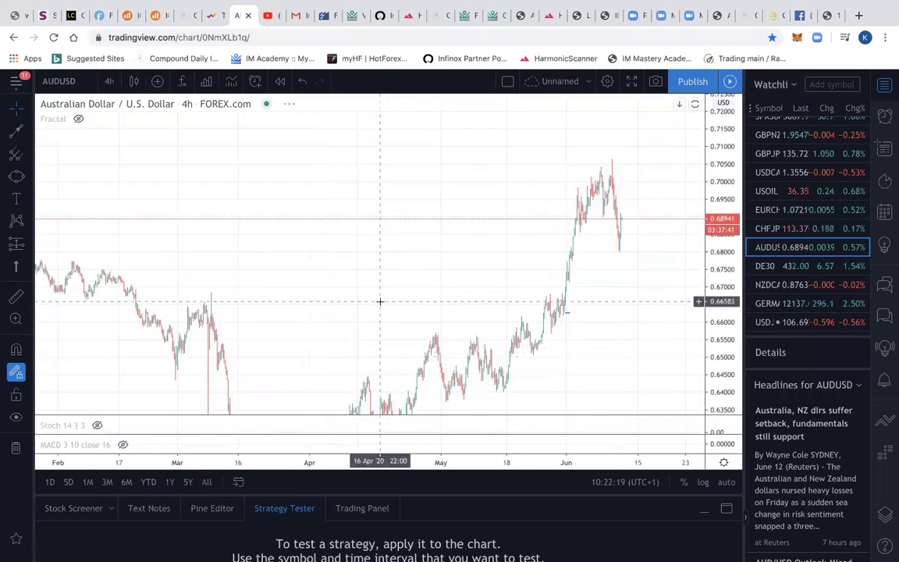
scroll(716, 278, down, 2)
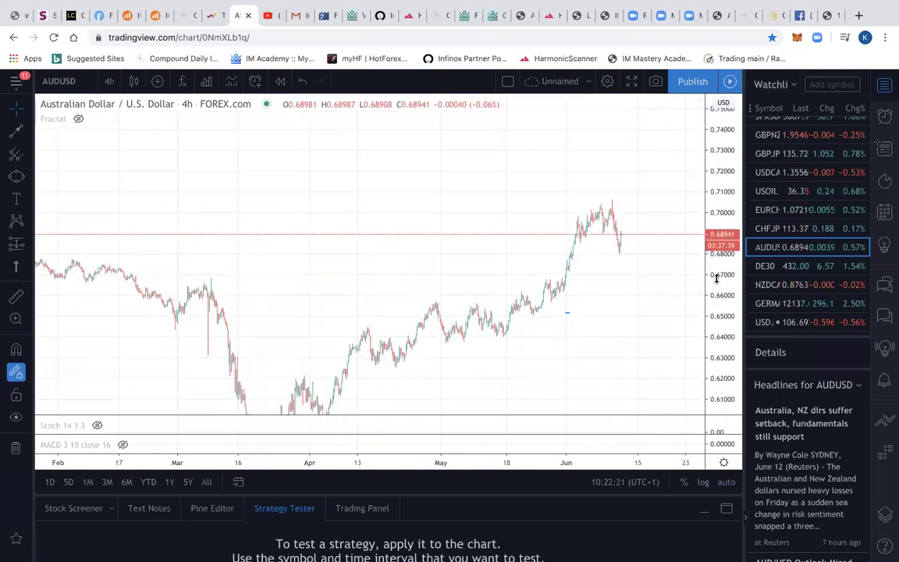
right_click(388, 267)
click(368, 271)
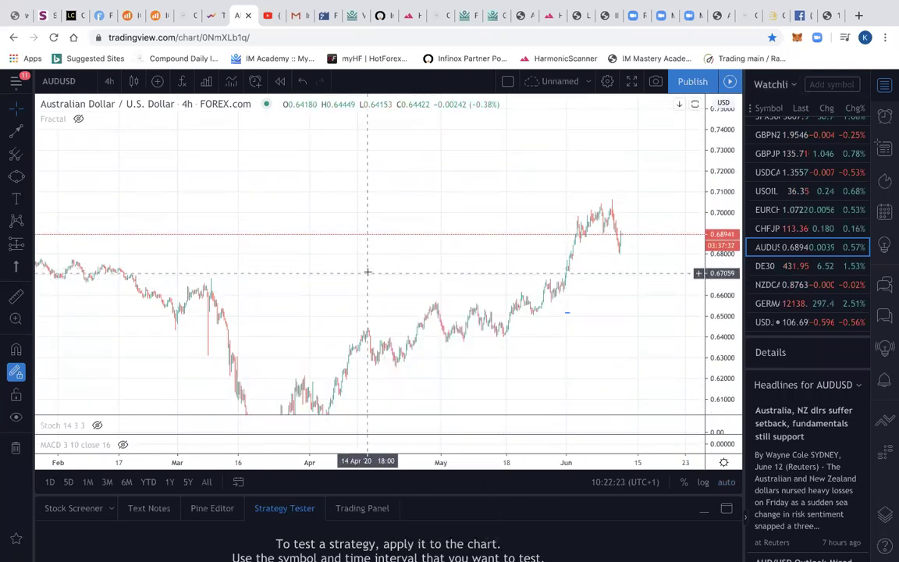
drag(368, 271, 411, 180)
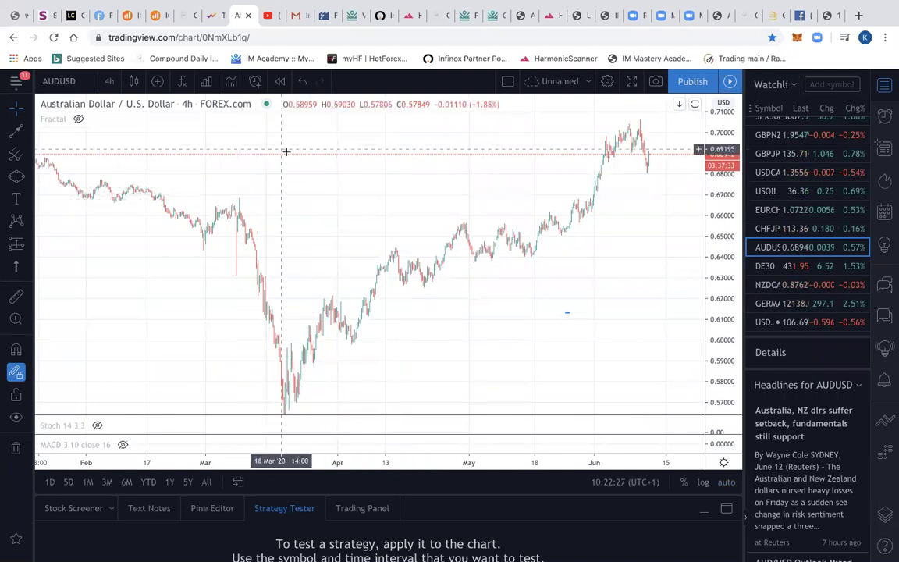
- Place a text note in the empty area above the March low and enter "1.TREND" as its first line
click(28, 200)
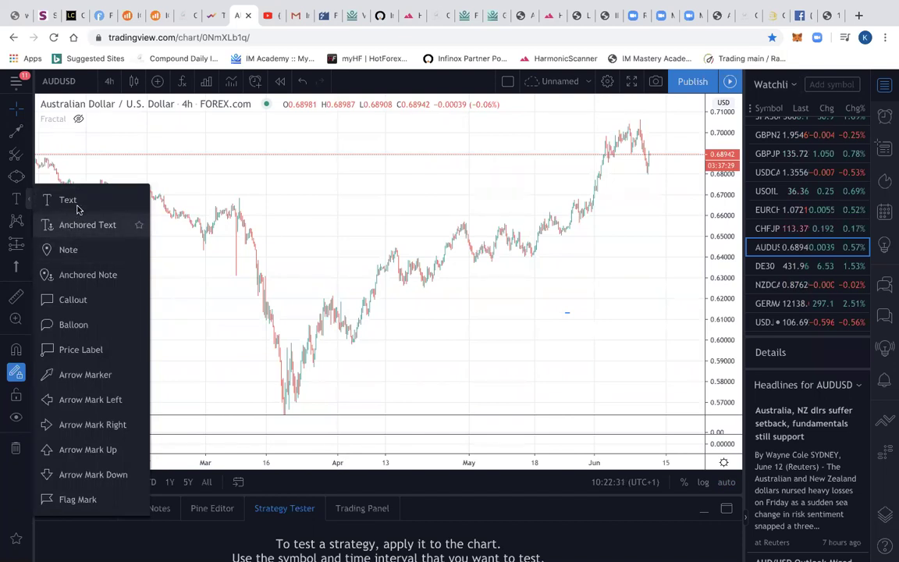
click(78, 206)
click(295, 123)
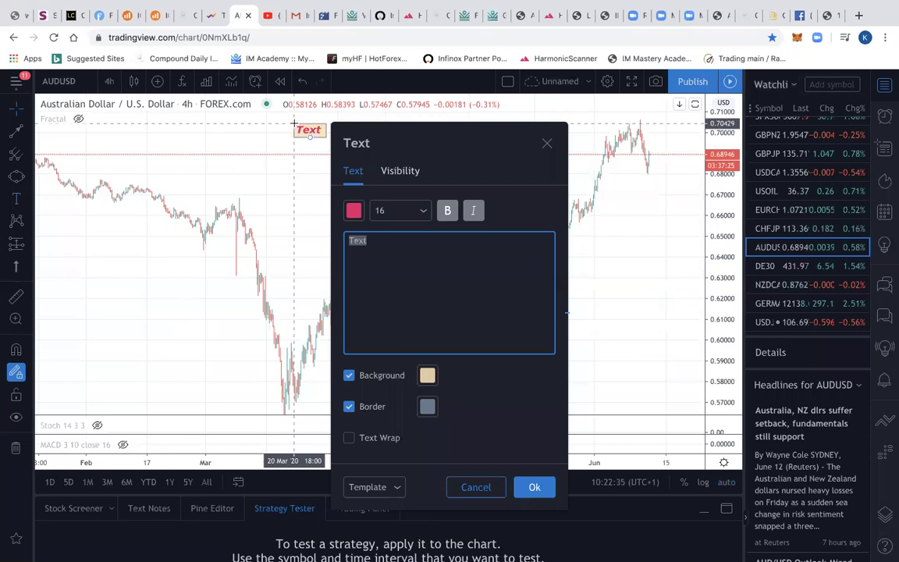
text(tr)
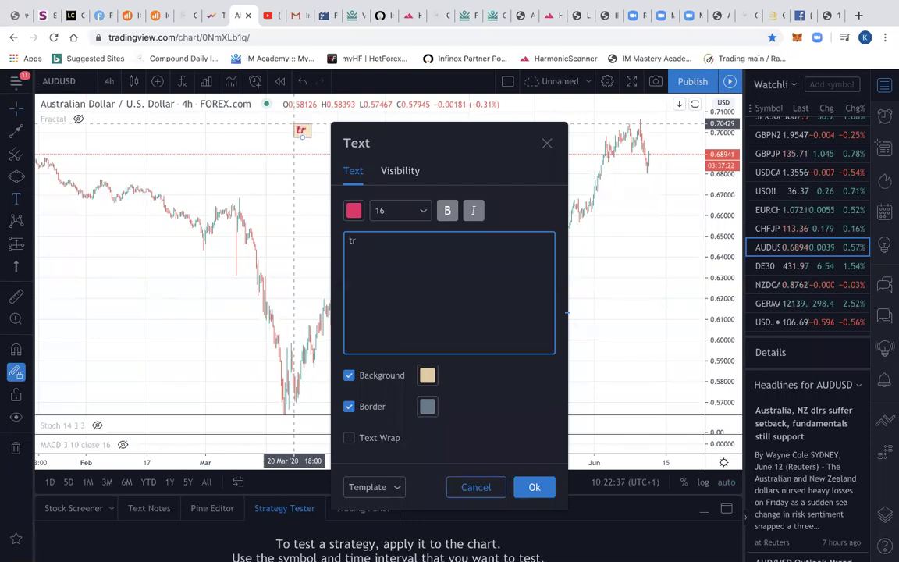
key(BackSpace)
key(BackSpace)
text(1)
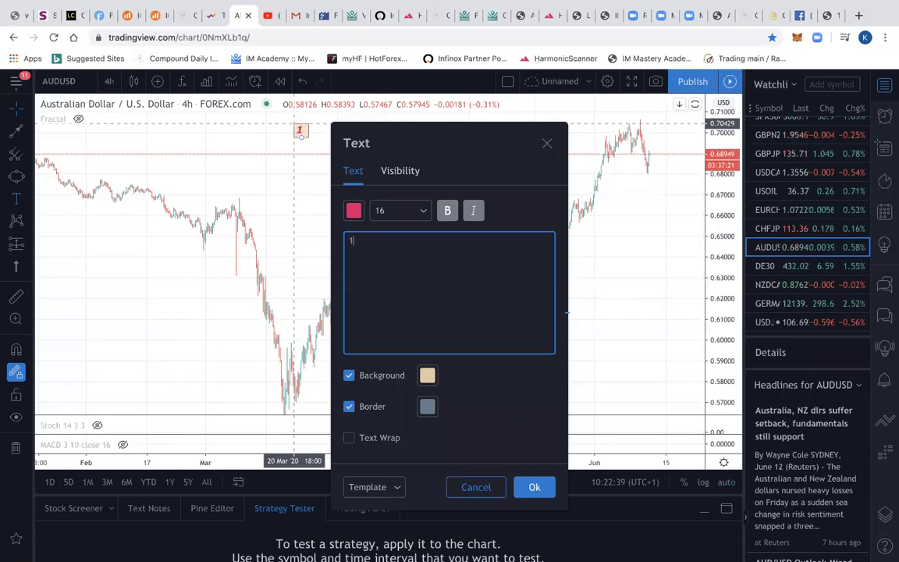
text(.TREND)
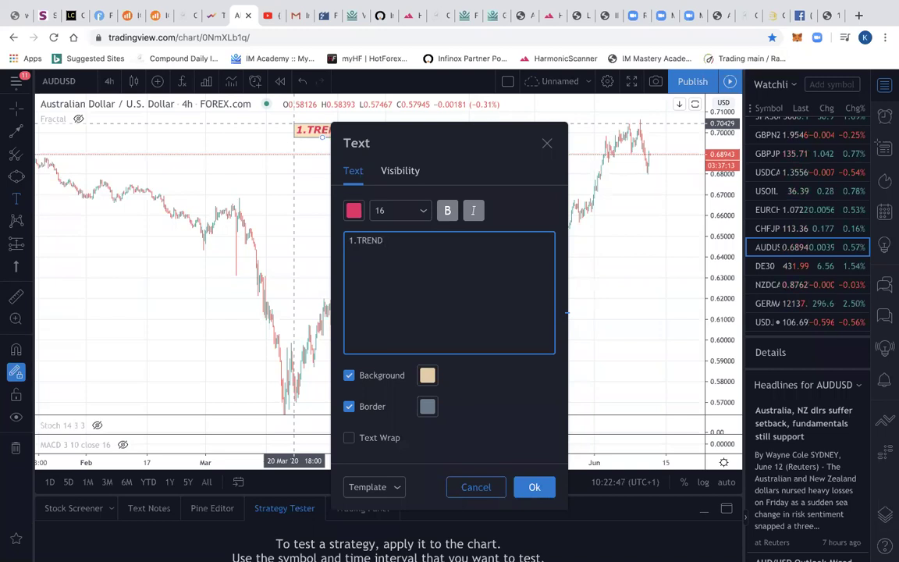
- Add the lines "2.SUPPORT & RESISTACE(ZONES)" and "3.PRICE ACTION" to the note
key(Return)
text(2.SUPPORT)
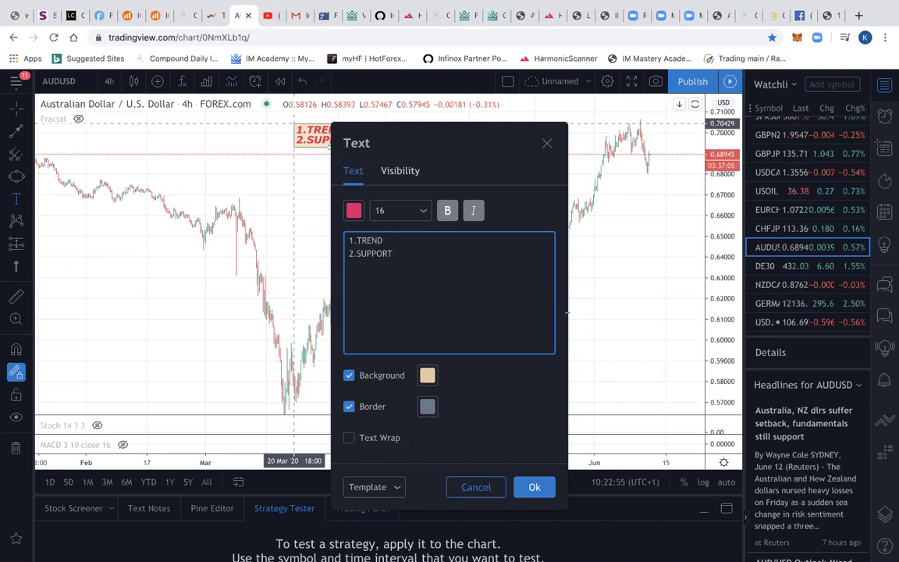
text(& RESISTAC)
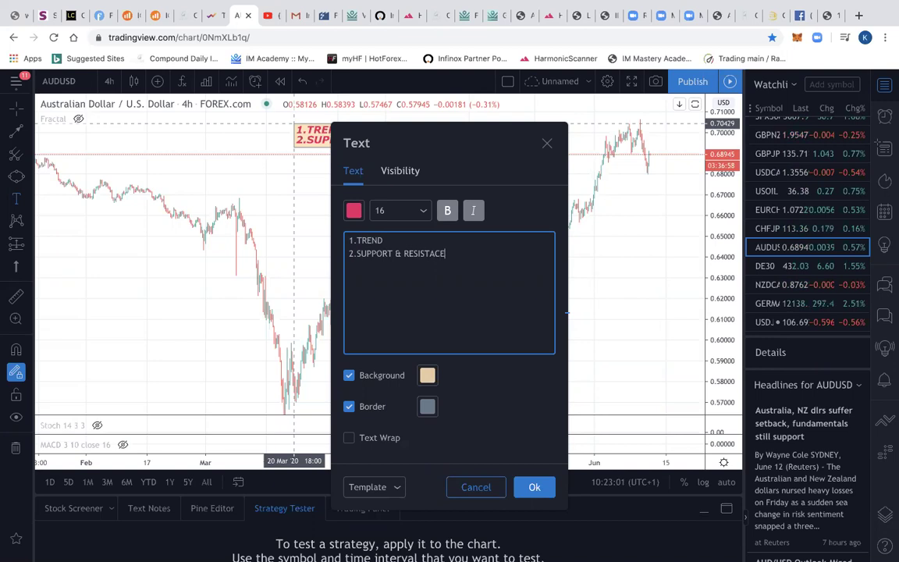
text(E(ZONES)
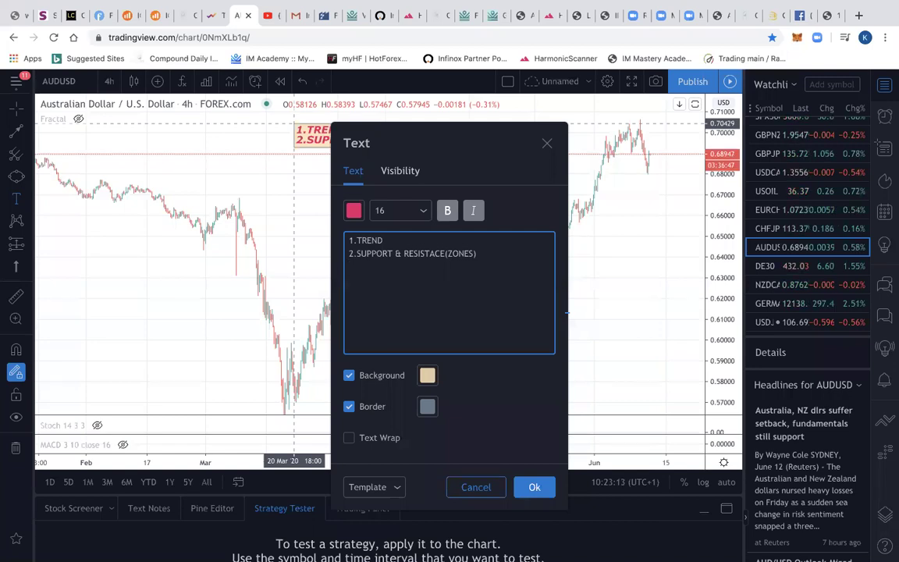
key(Return)
text(3)
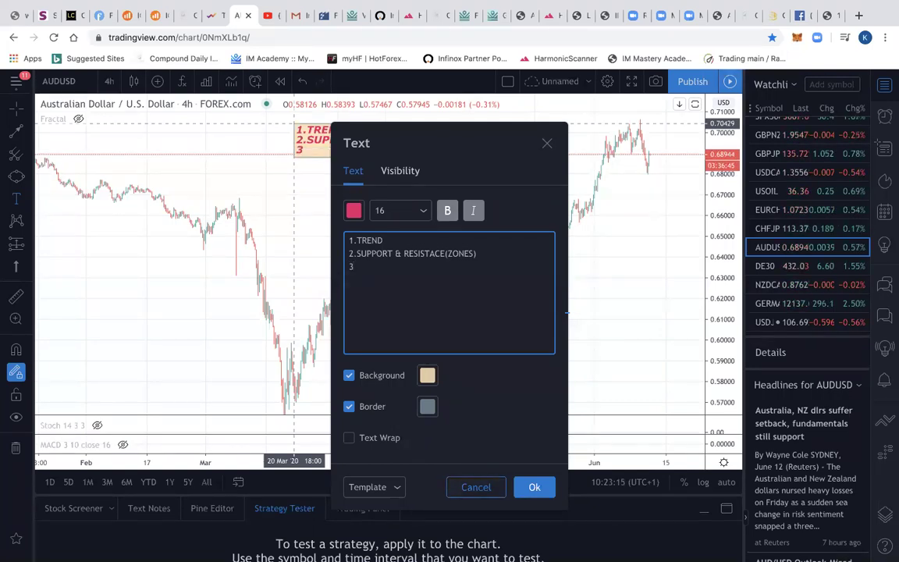
text(.PRICE)
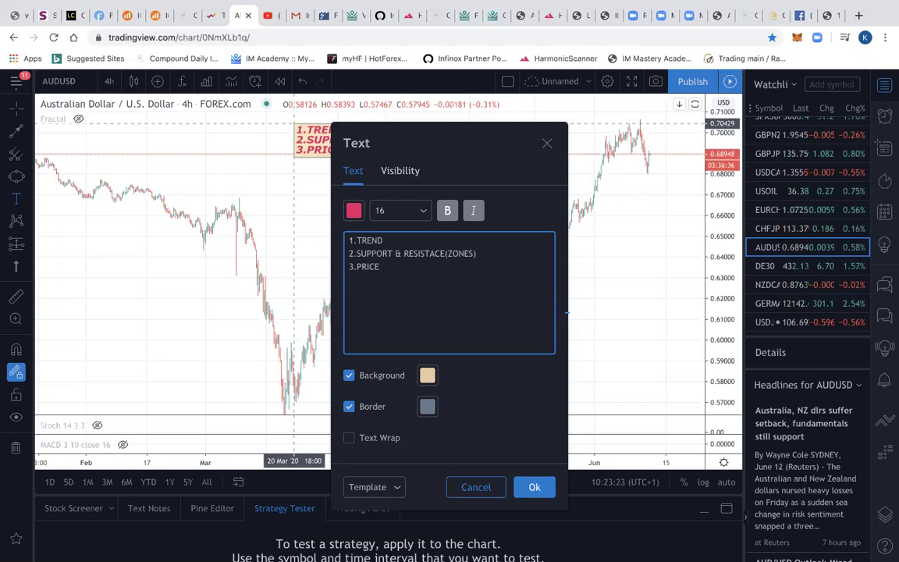
text(ACTION)
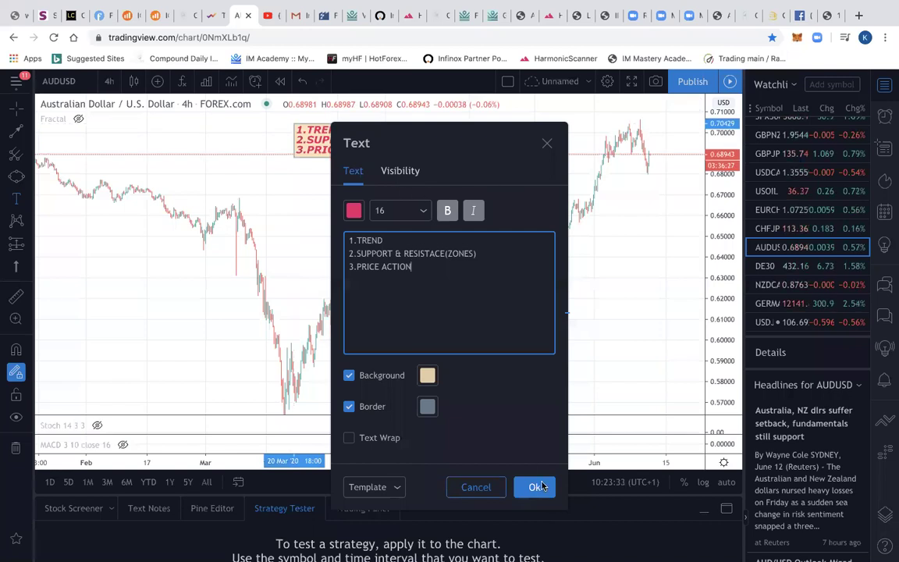
- Set the note's font size to 28 and apply it to the chart
click(419, 209)
click(382, 374)
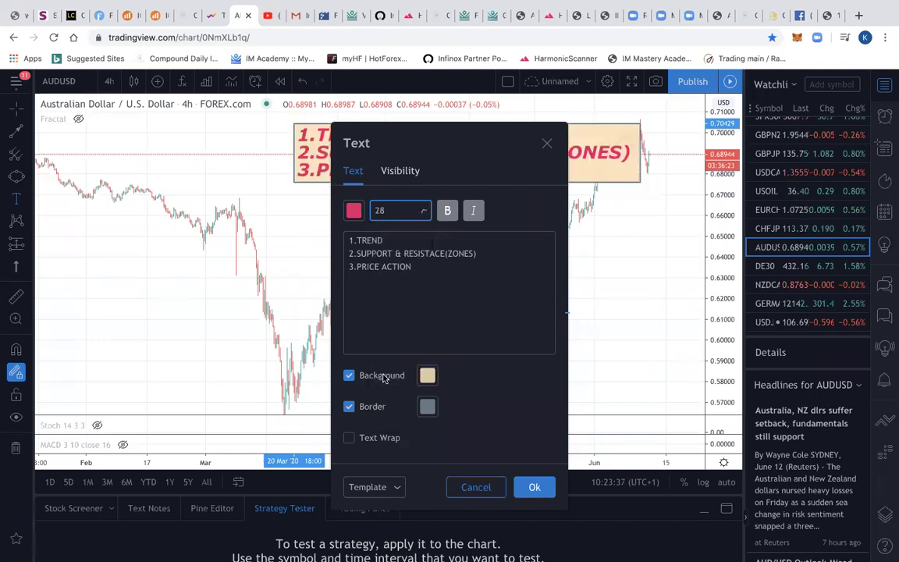
click(534, 486)
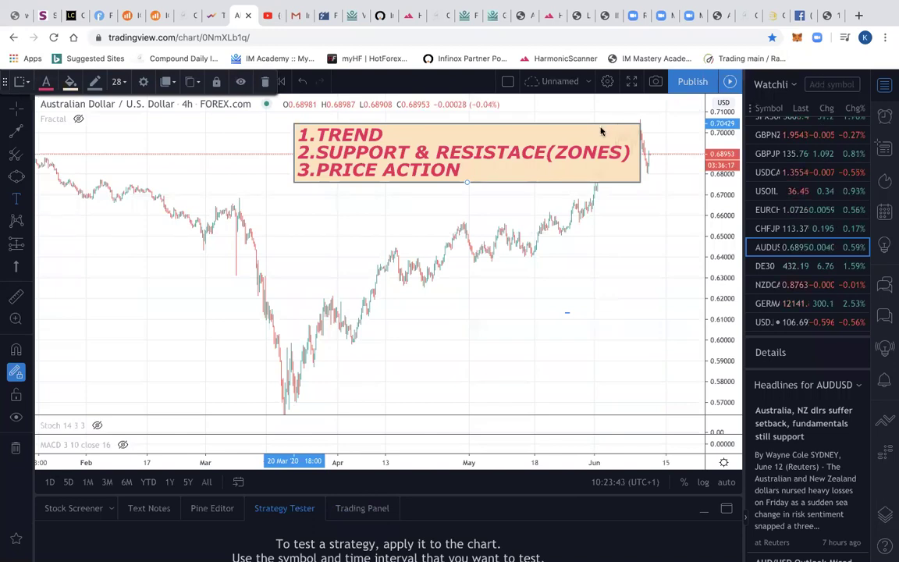
click(553, 133)
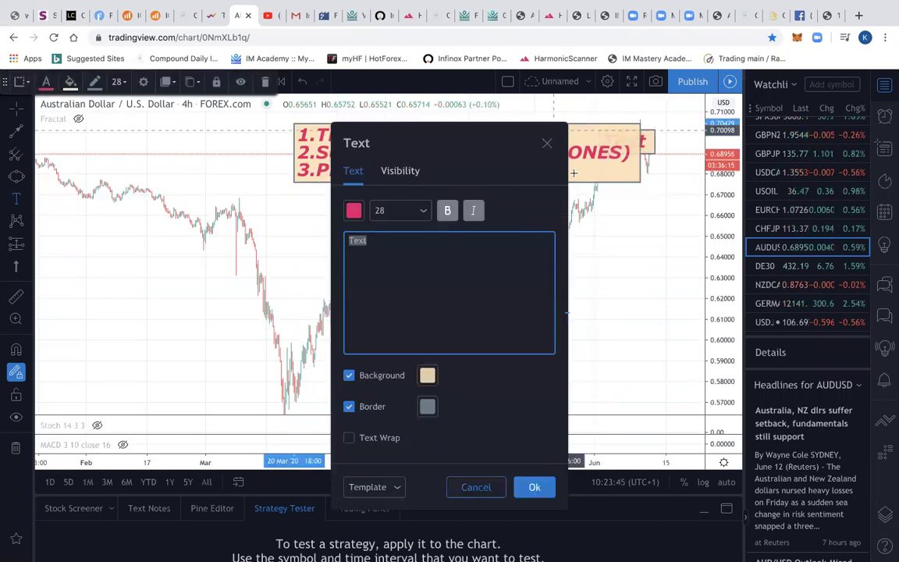
click(546, 144)
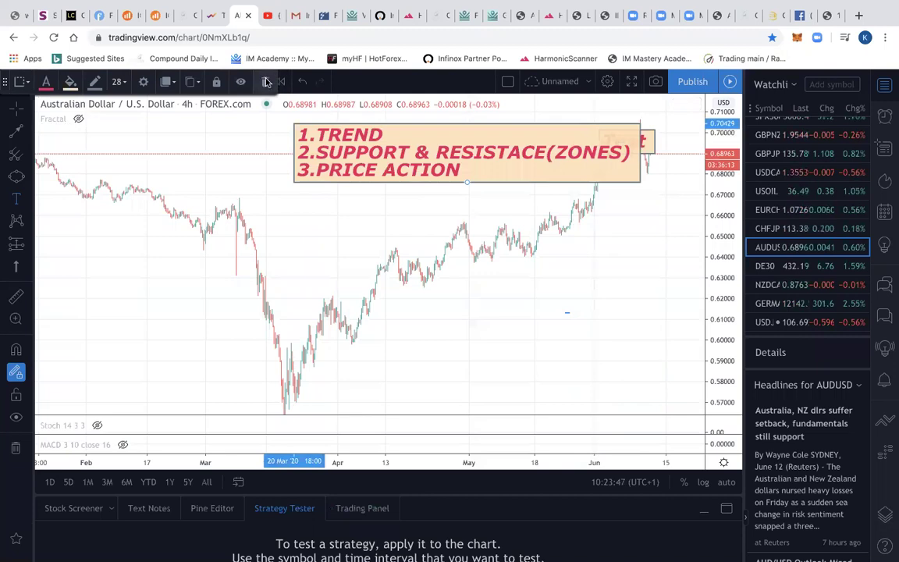
click(502, 181)
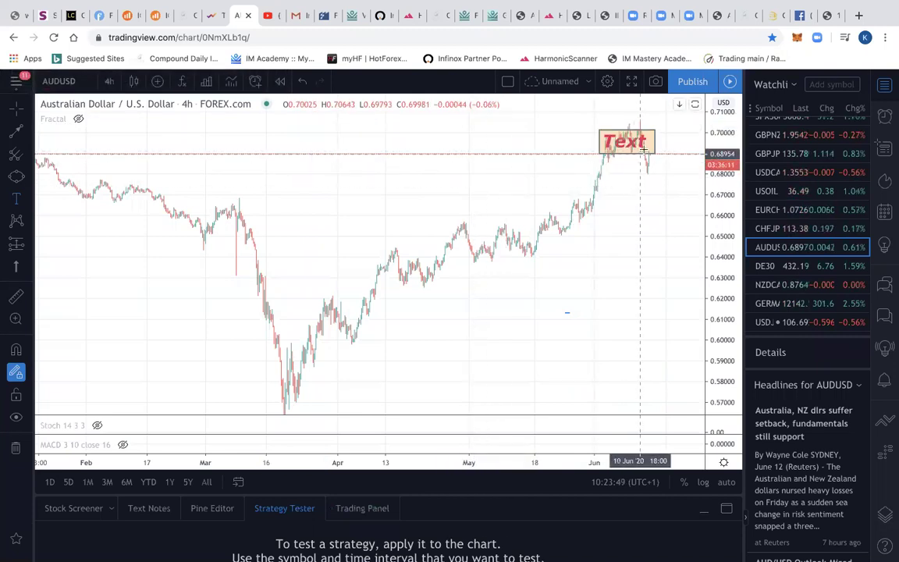
click(302, 81)
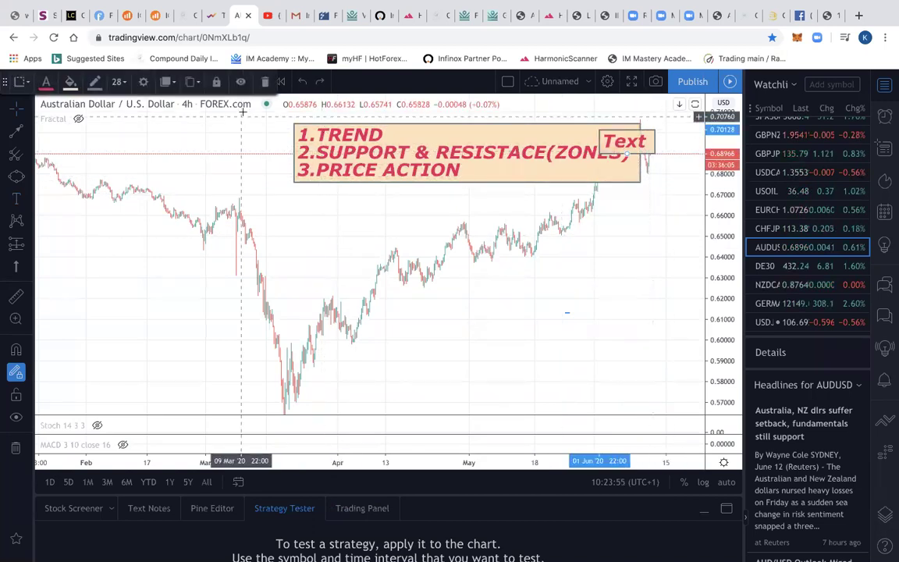
click(302, 81)
- Move the three-line note to the empty area beneath the April to June price rise, clear of the candles
mouse_move(435, 179)
mouse_down()
mouse_move(367, 261)
mouse_move(245, 346)
mouse_move(494, 404)
mouse_move(480, 394)
mouse_move(494, 384)
mouse_move(496, 395)
mouse_up()
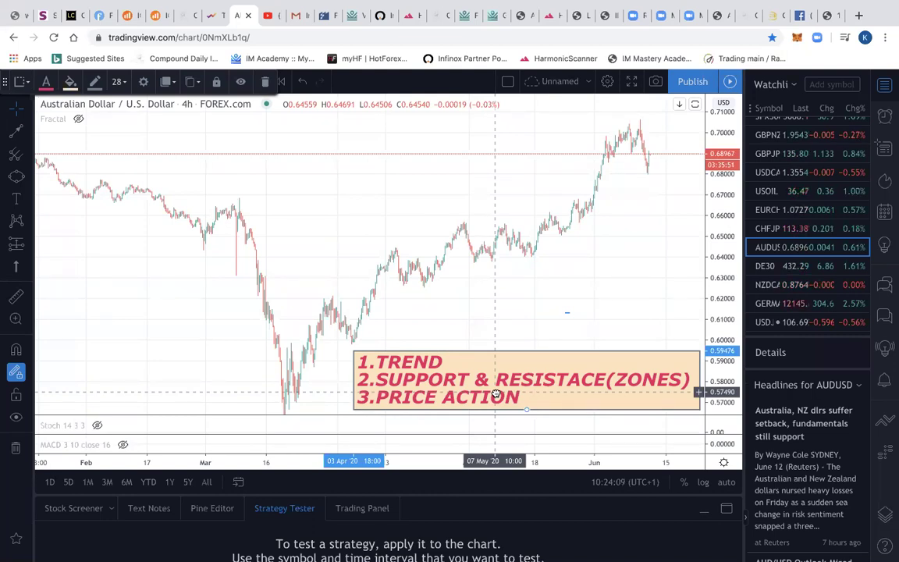
scroll(417, 331, down, 2)
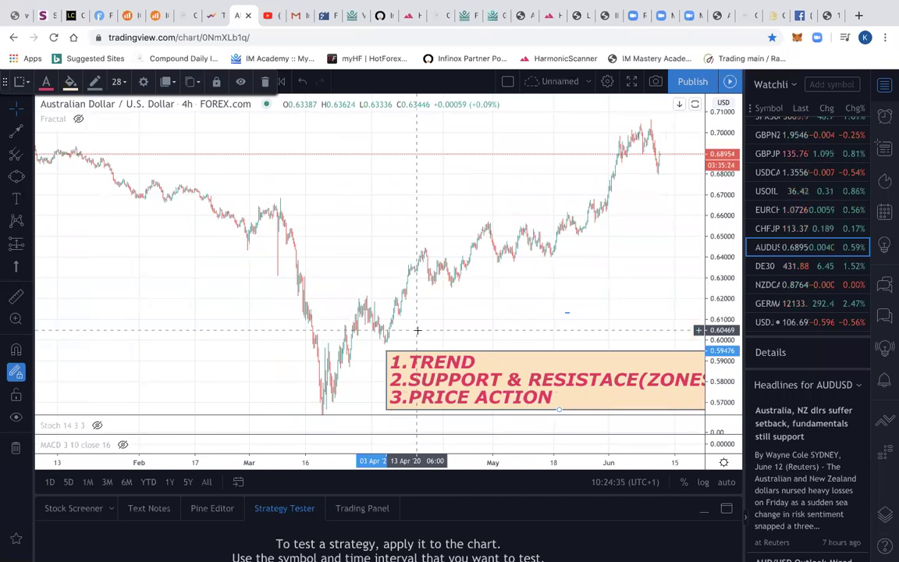
scroll(350, 230, right, 3)
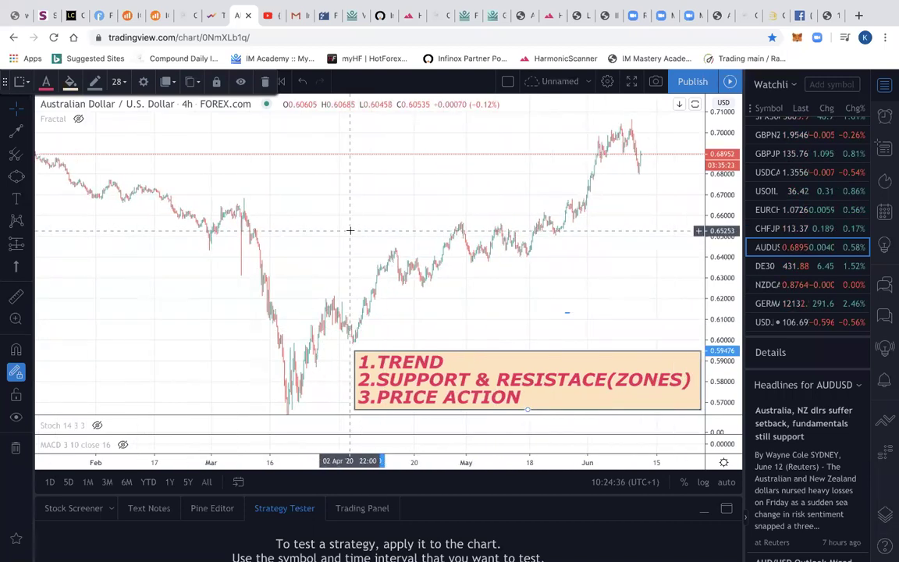
scroll(349, 231, right, 15)
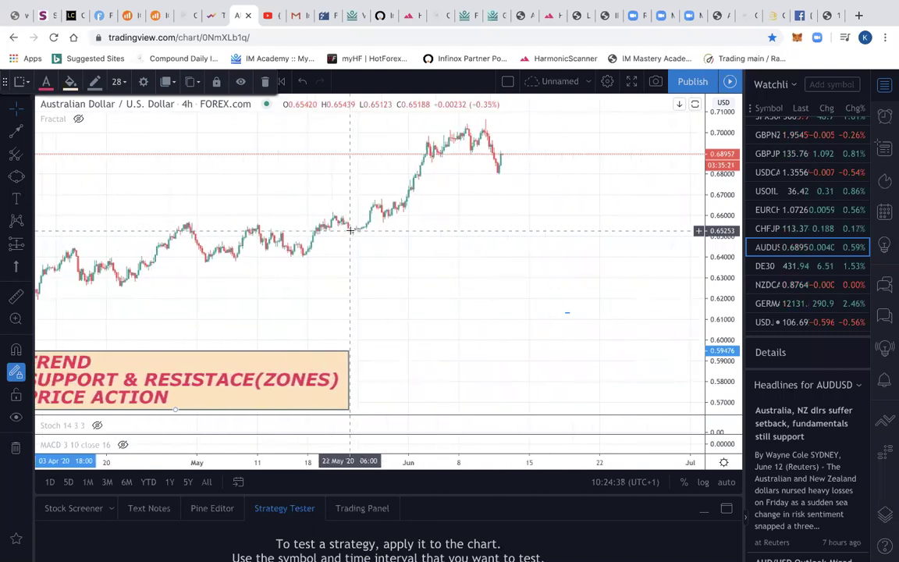
scroll(349, 230, down, 5)
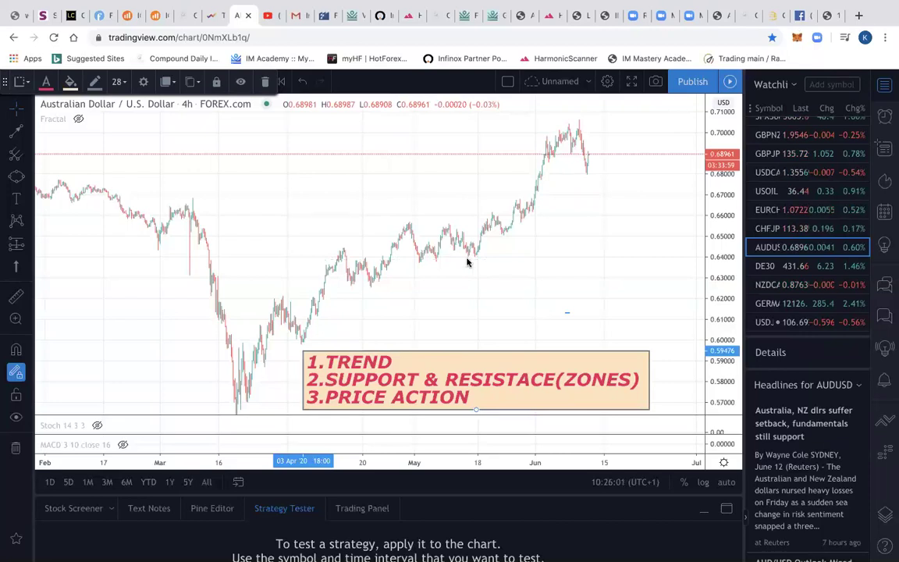
- Place a second text note between the price rise and the first note, with font size 14
click(22, 196)
click(69, 204)
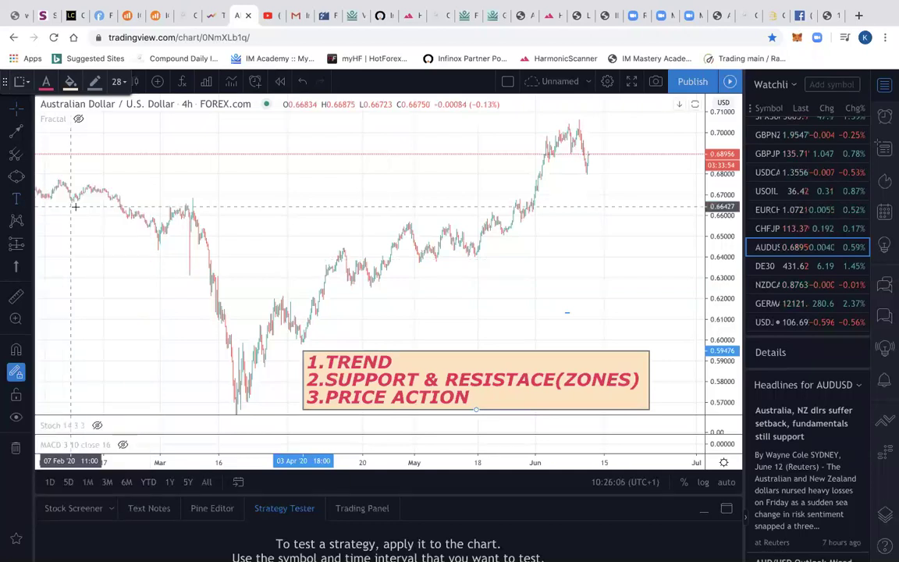
click(447, 295)
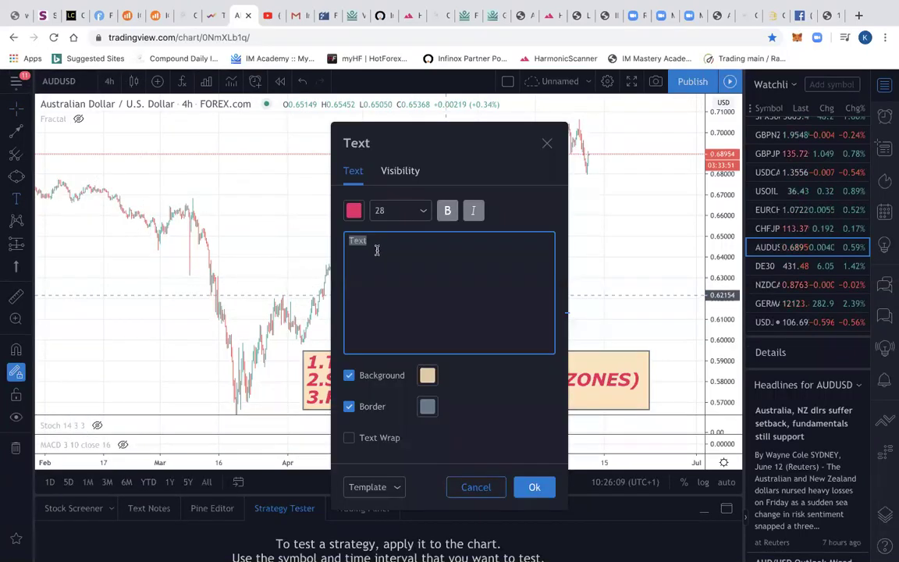
click(398, 211)
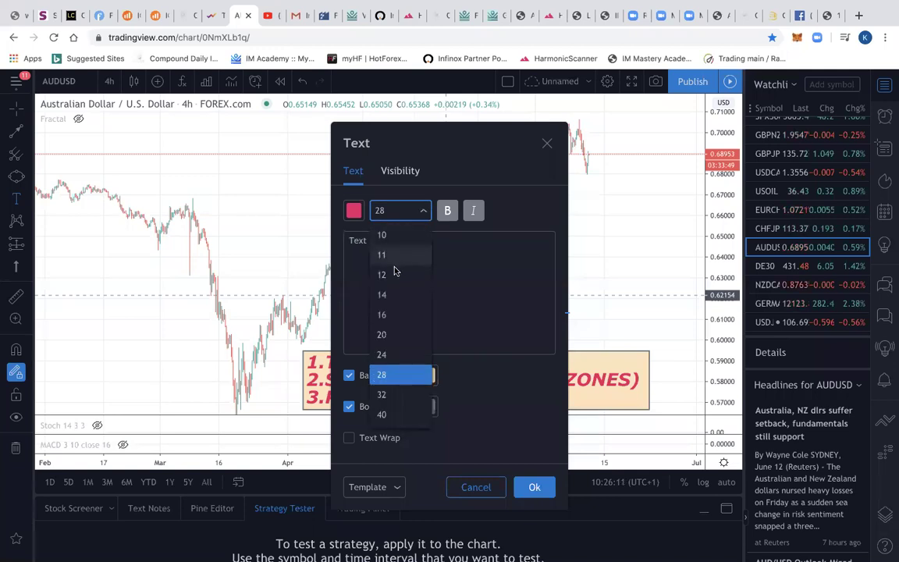
click(381, 295)
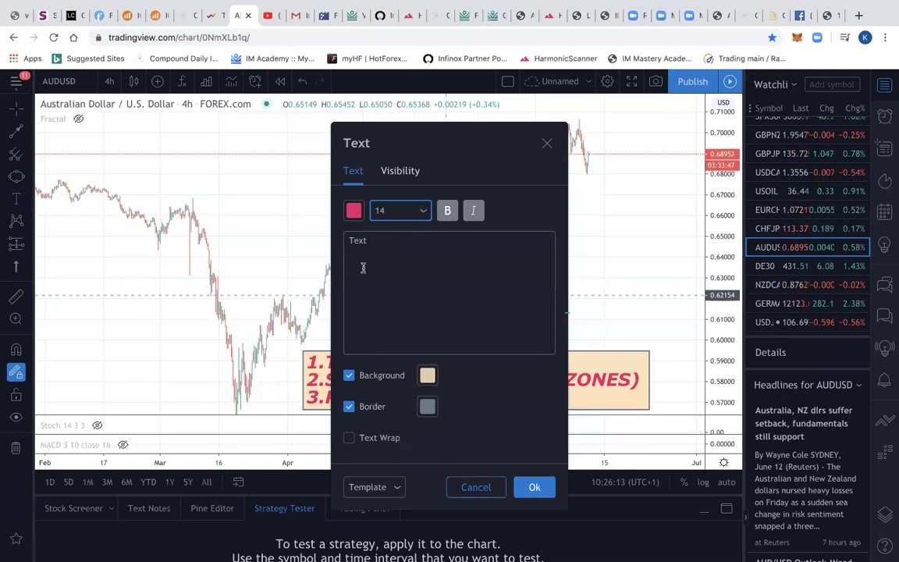
- Replace the placeholder text of the second note with the line "BUY @ FLOOR"
click(356, 243)
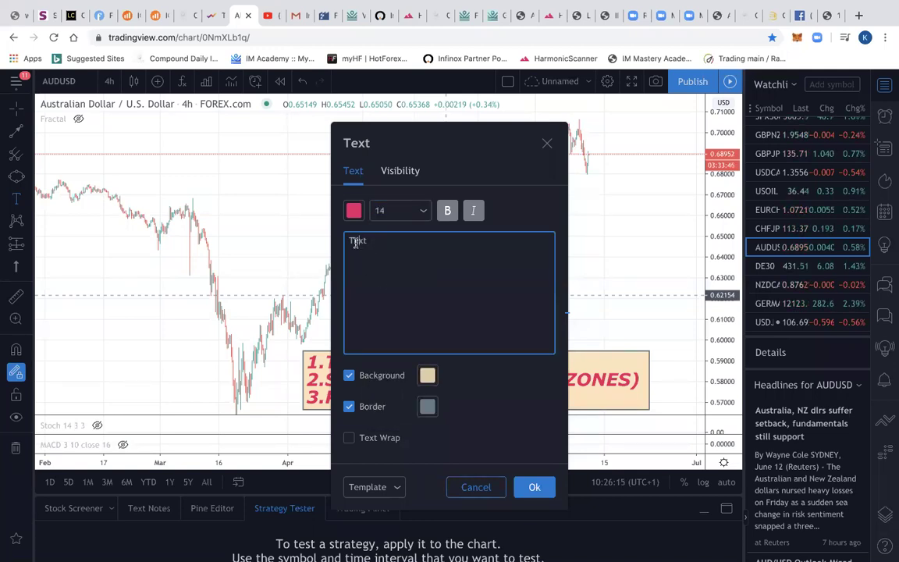
text(BUY)
key(BackSpace)
text(BUY)
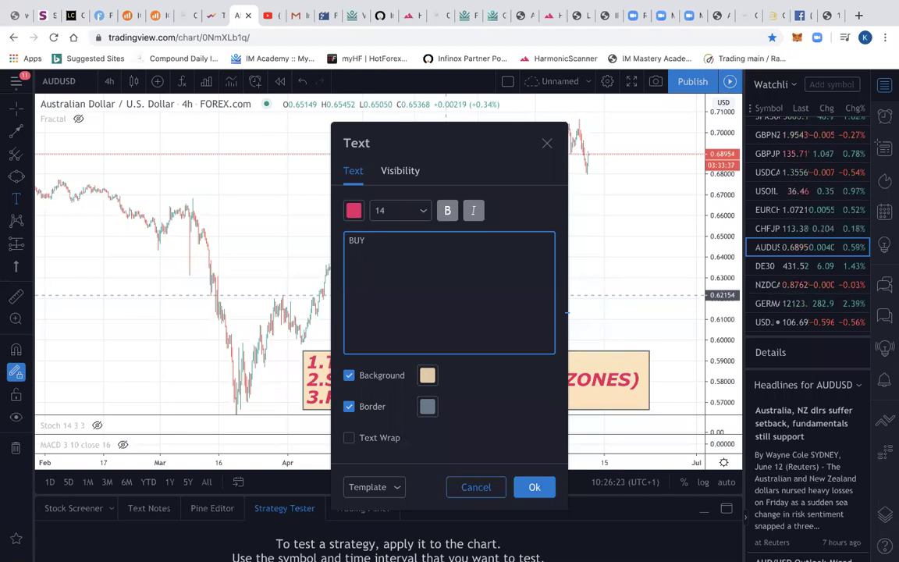
text( @ FLOOR )
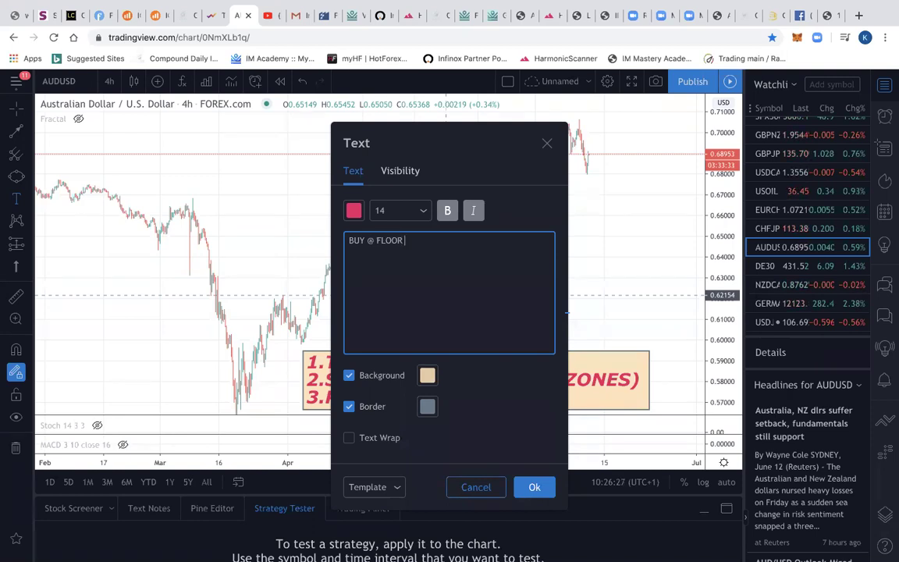
- Add the second line "SELLS @ RESISTACE/CEILING" to the note and apply it to the chart
text(SELLS @)
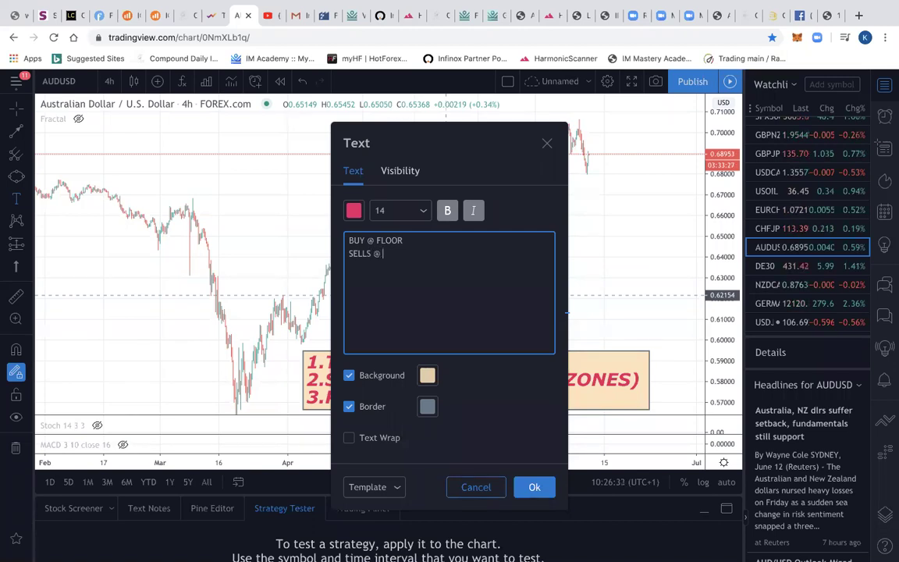
text( RESISTACE)
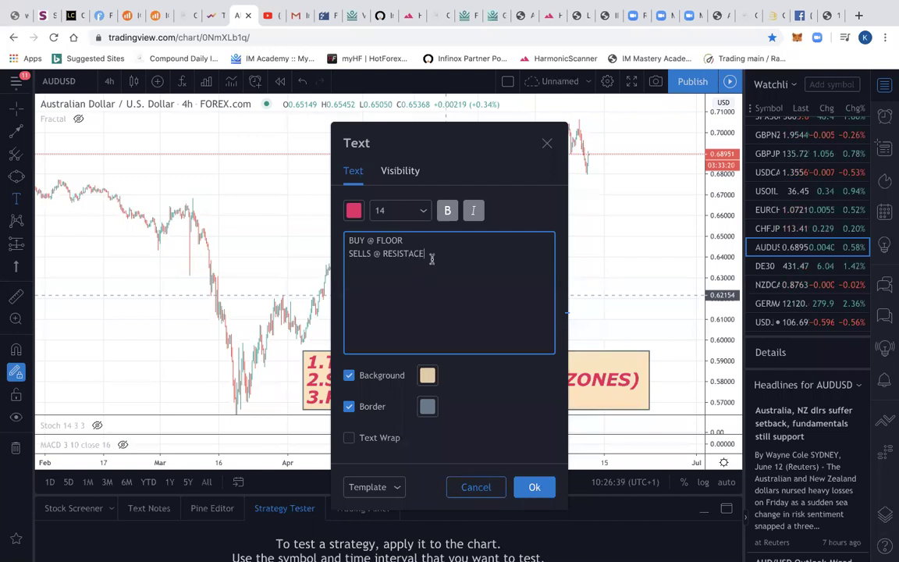
text(/CEILIG)
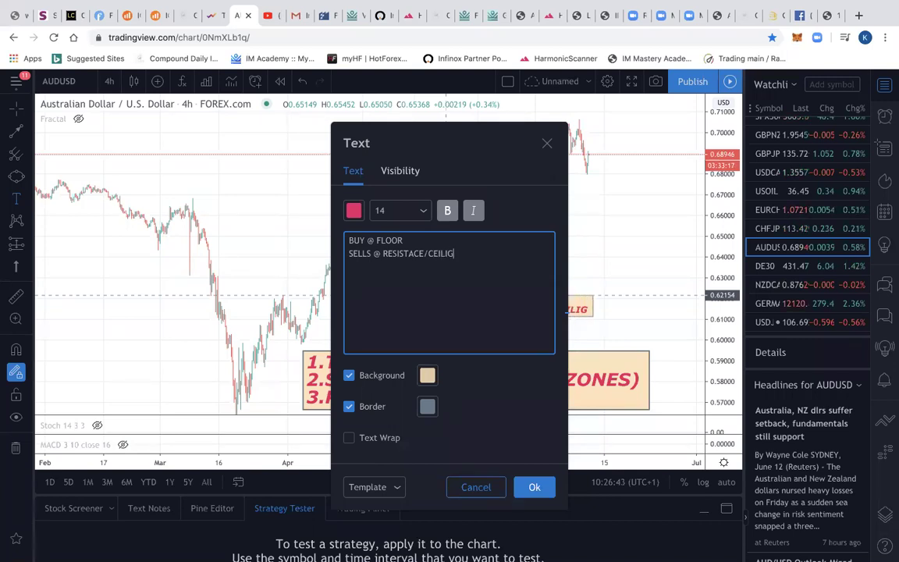
key(BackSpace)
text(NG)
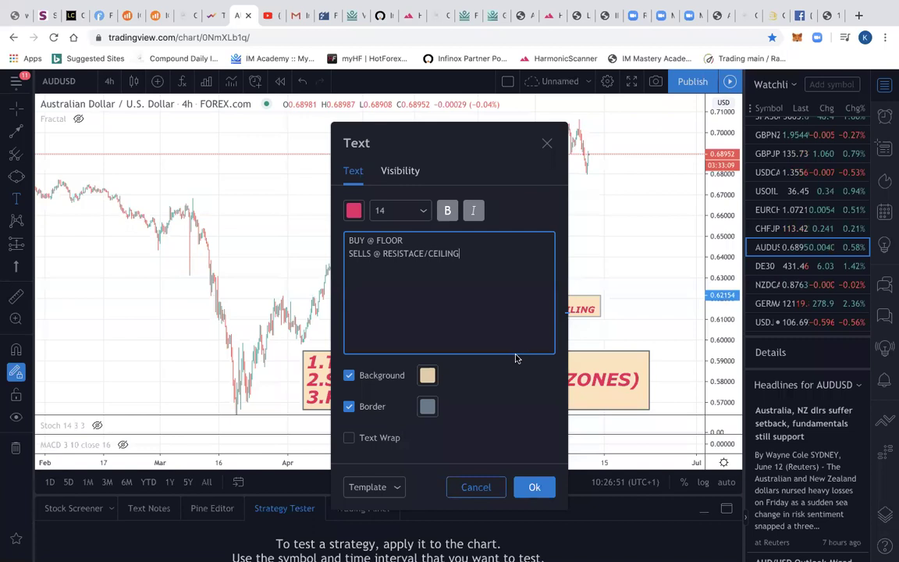
click(536, 486)
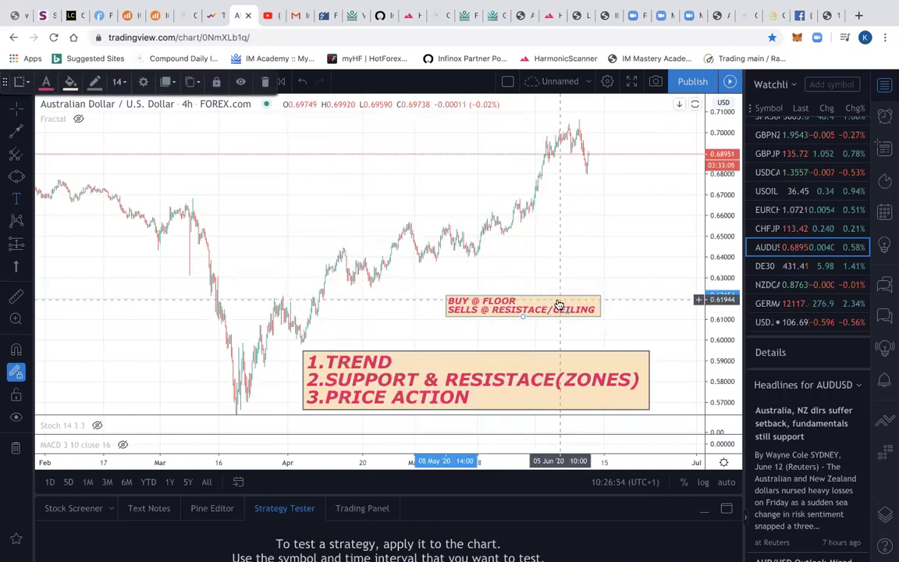
- Move the BUY/SELLS note to just above the three-line note, and shift the floating drawing toolbar away from the symbol and interval controls
drag(559, 304, 450, 331)
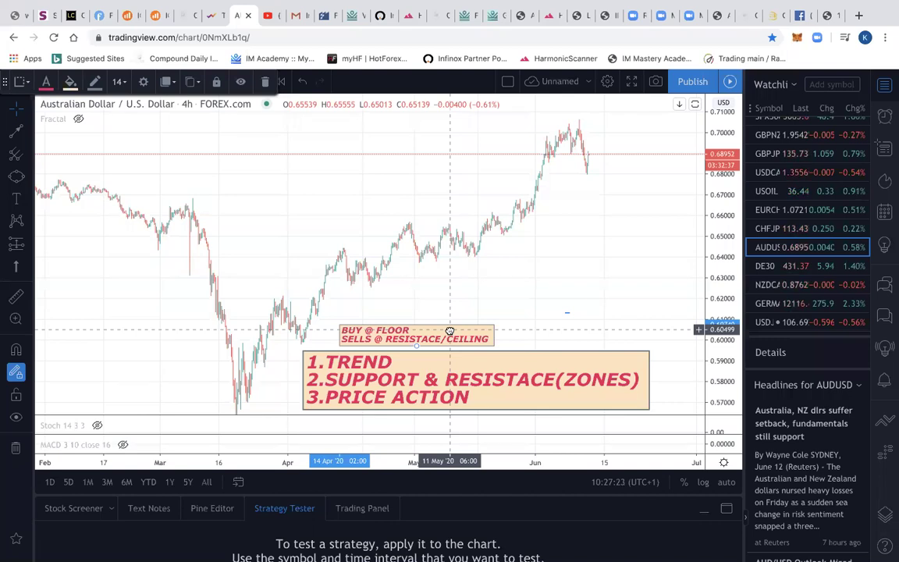
drag(720, 217, 718, 248)
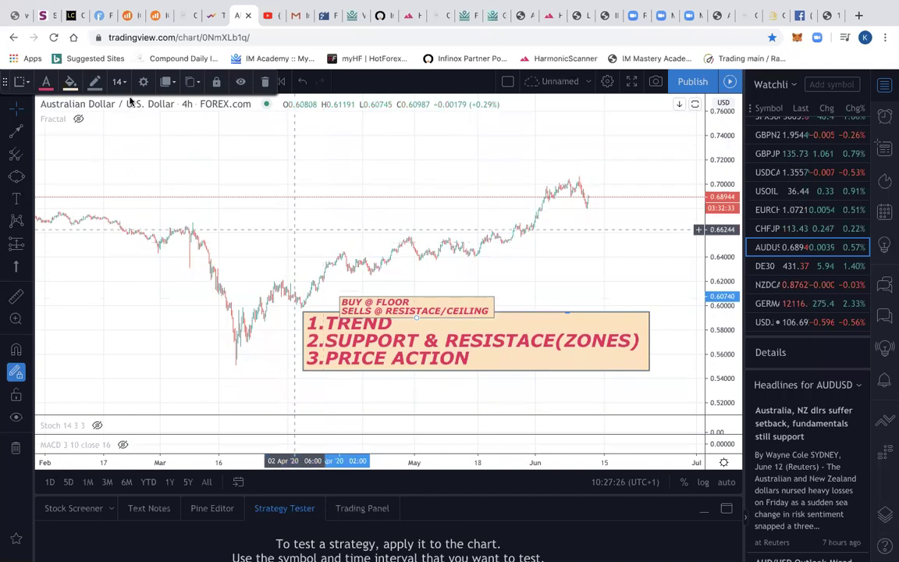
drag(16, 81, 638, 21)
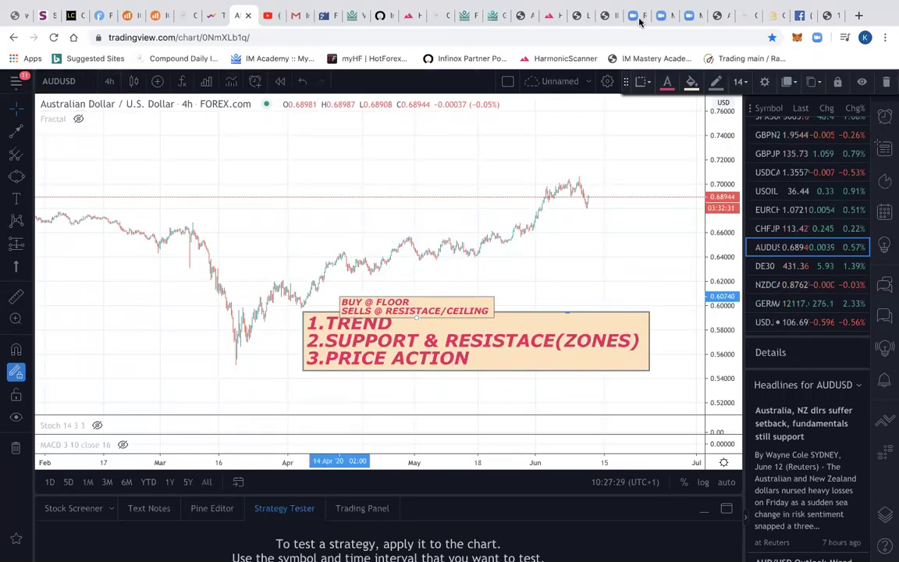
- Draw a horizontal line at the lowest wick of the March 2020 drop, at 0.55100
scroll(361, 212, right, 5)
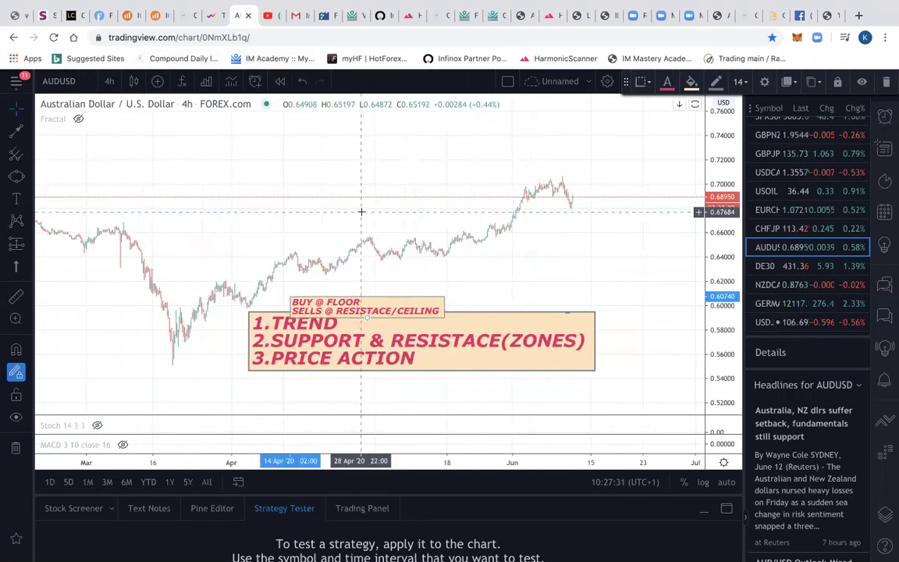
scroll(307, 331, up, 3)
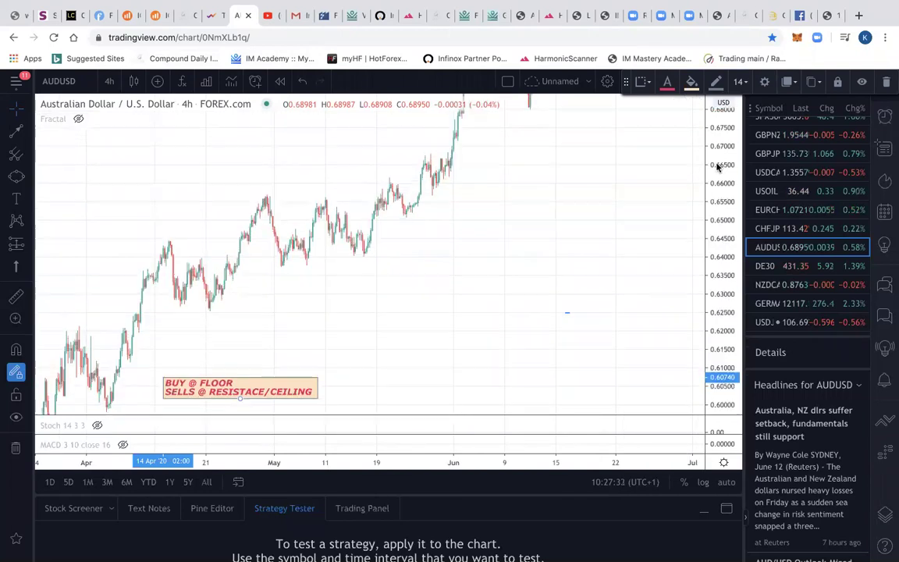
scroll(307, 332, left, 10)
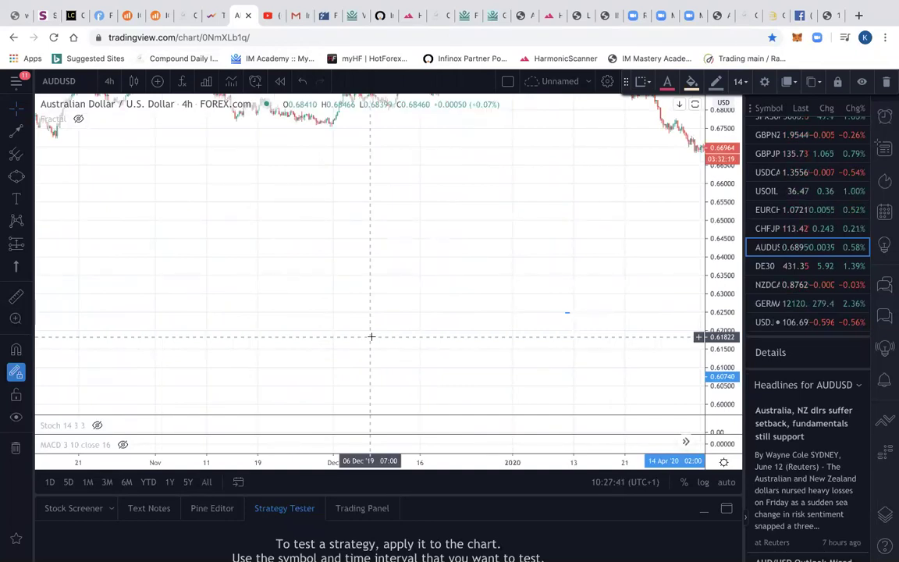
scroll(367, 281, down, 3)
mouse_move(424, 255)
mouse_down()
mouse_move(321, 260)
mouse_move(224, 91)
mouse_up()
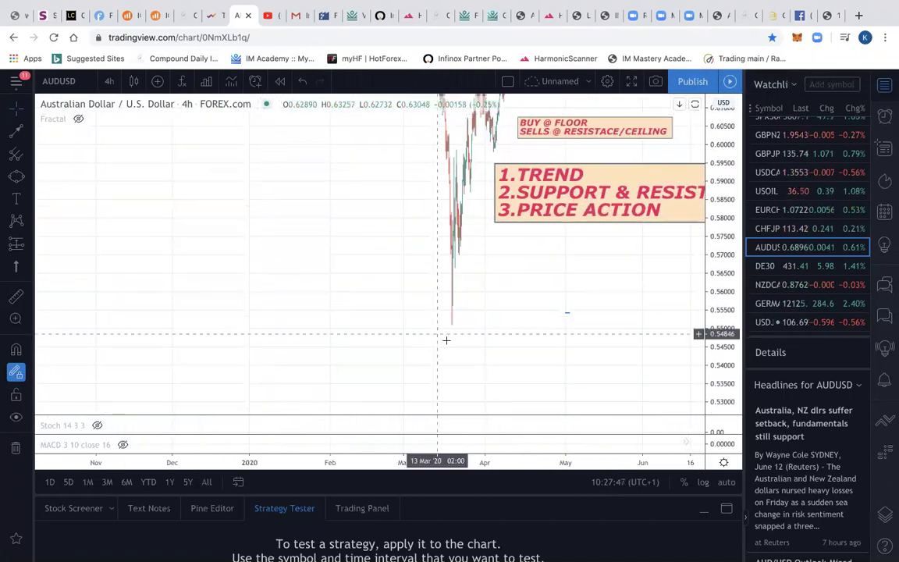
click(29, 134)
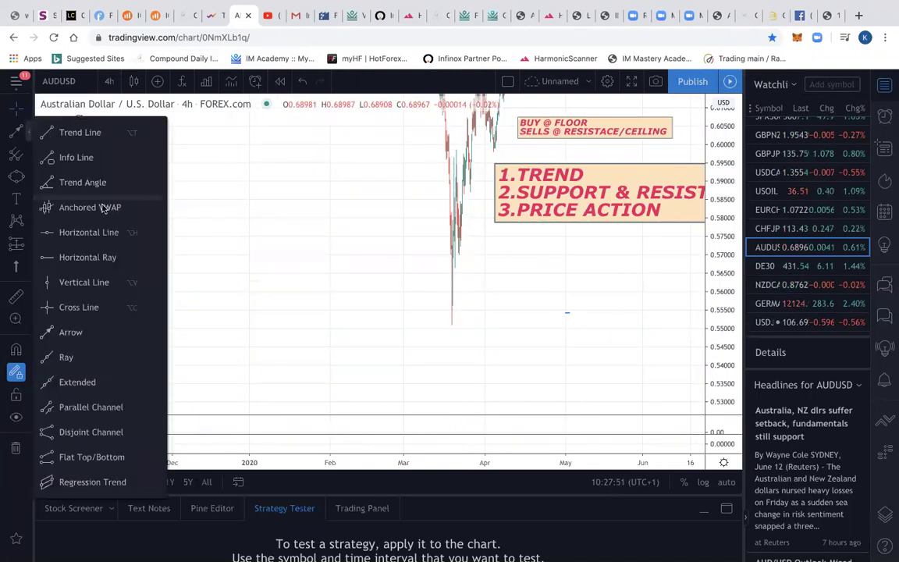
click(77, 233)
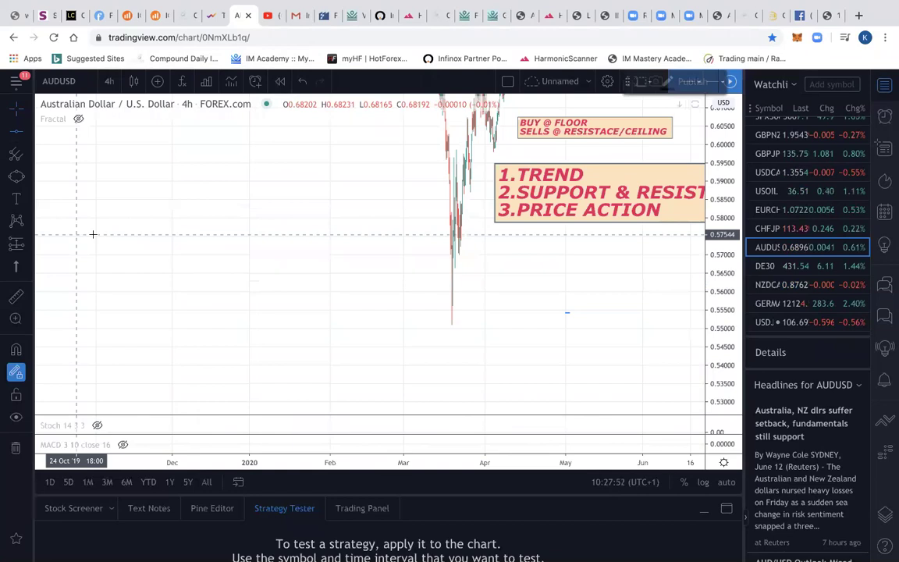
click(456, 323)
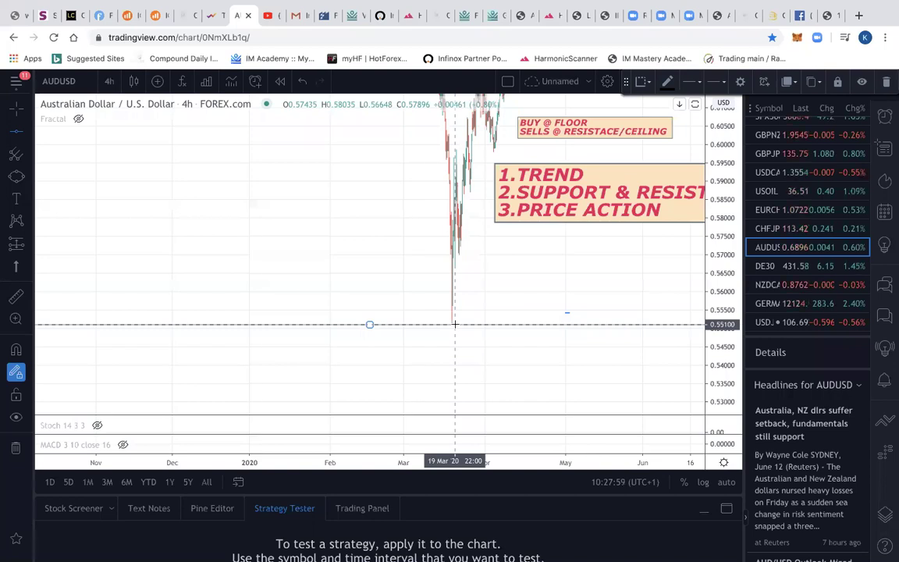
- Add horizontal lines at the successive higher swing lows of late March and early April, at 0.57222, 0.58953 and 0.59938
scroll(575, 311, up, 5)
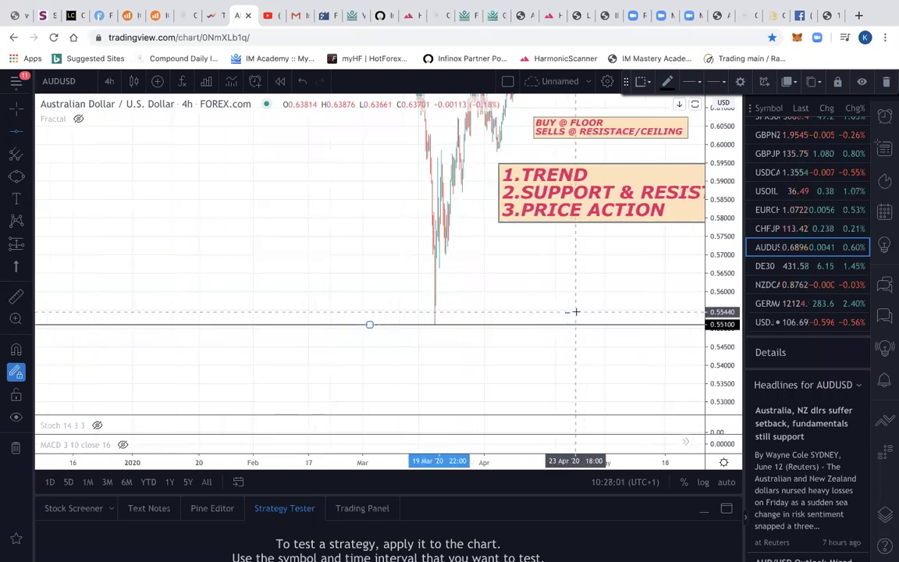
scroll(575, 311, up, 4)
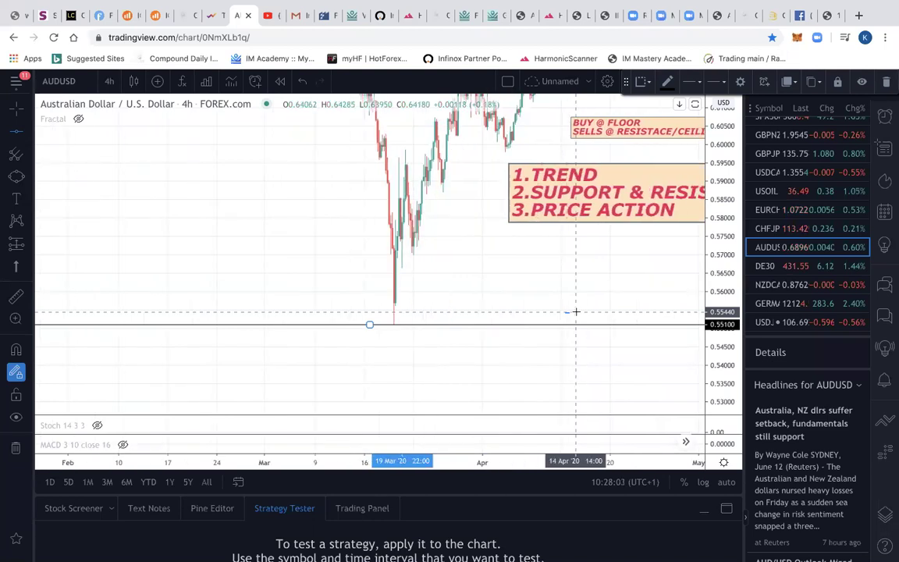
scroll(575, 311, up, 3)
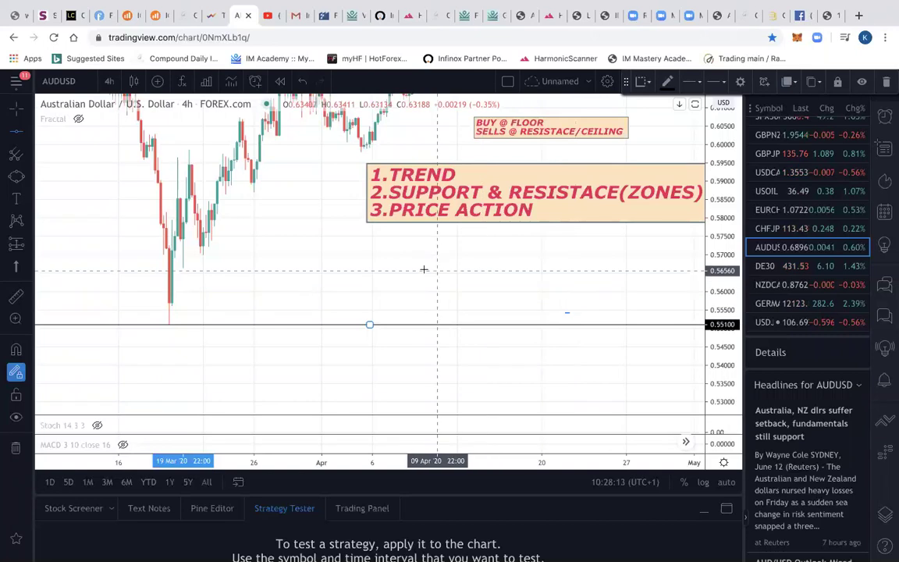
click(201, 247)
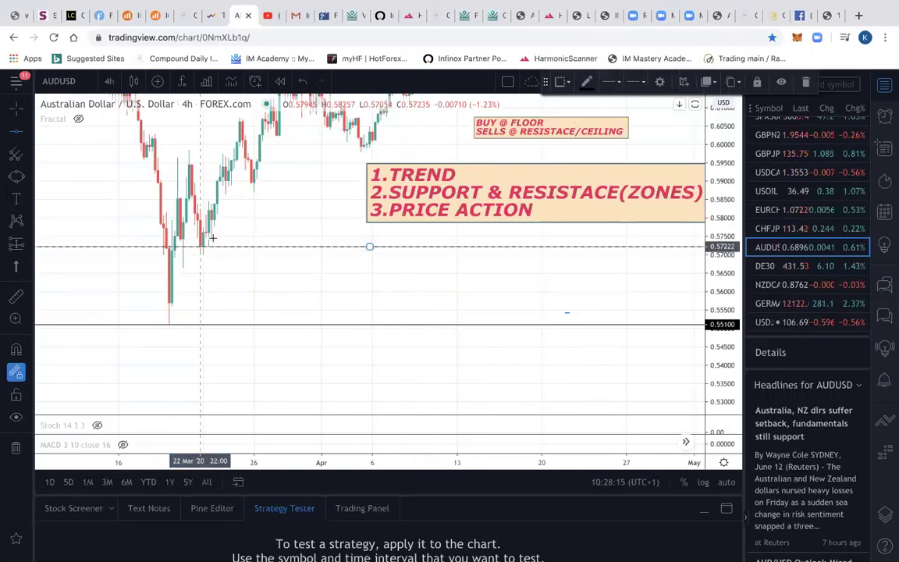
click(252, 182)
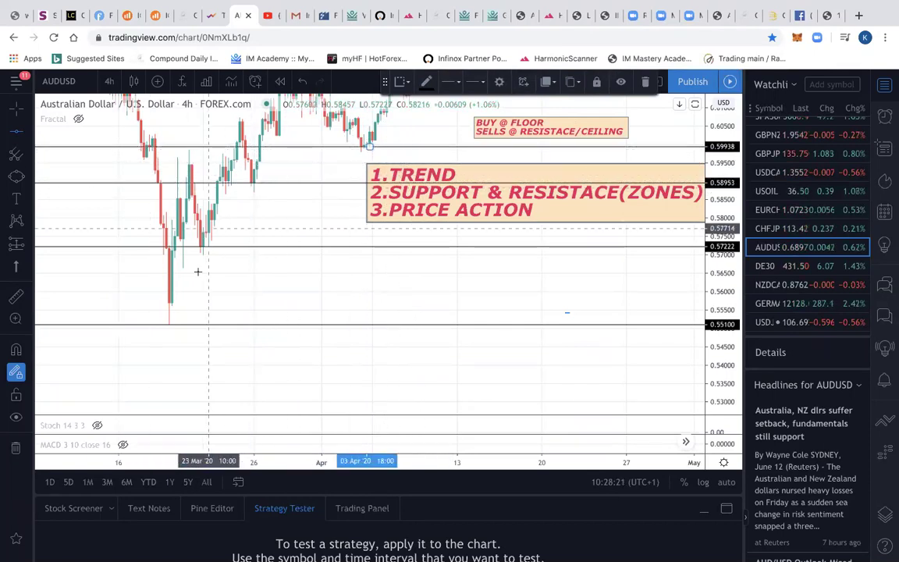
- Add horizontal lines at the swing lows of late April and early May 2020, at 0.62598 and 0.63780
drag(719, 155, 719, 258)
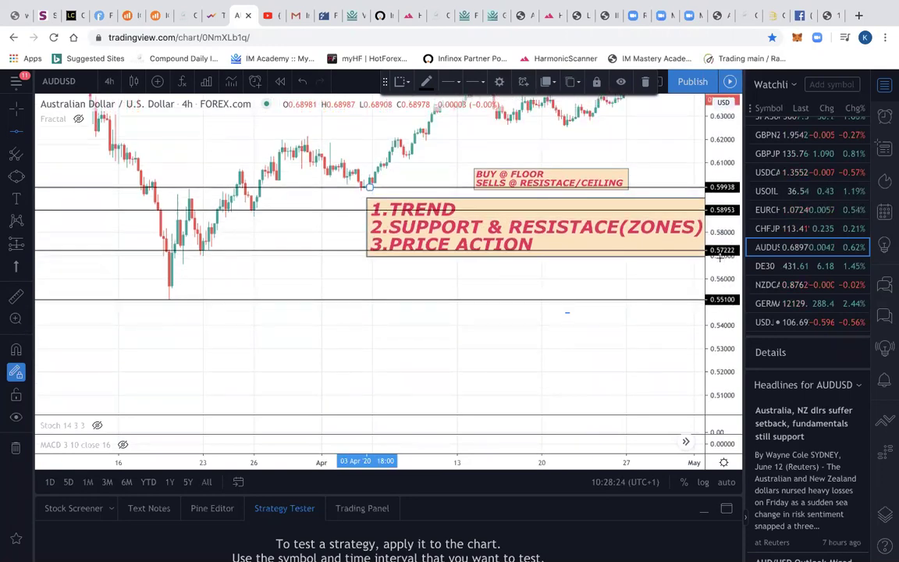
click(415, 387)
key(alt+r)
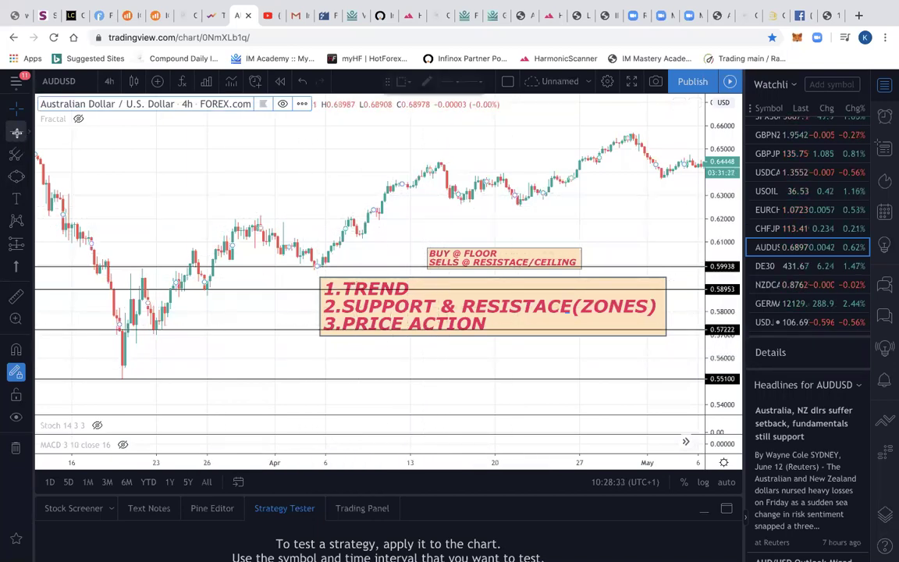
key(alt+h)
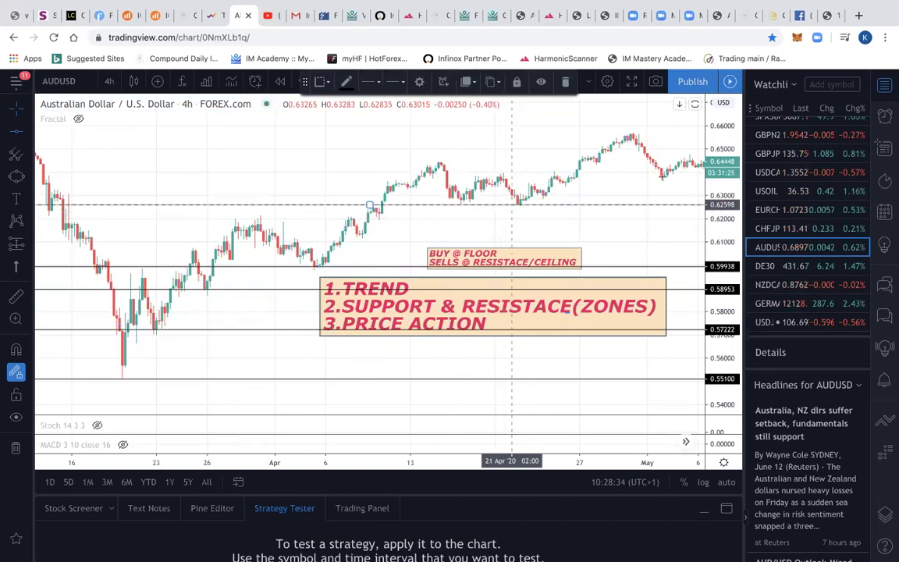
key(alt+h)
- Add a horizontal line along the August to October 2019 lows, at 0.67059
scroll(510, 270, left, 10)
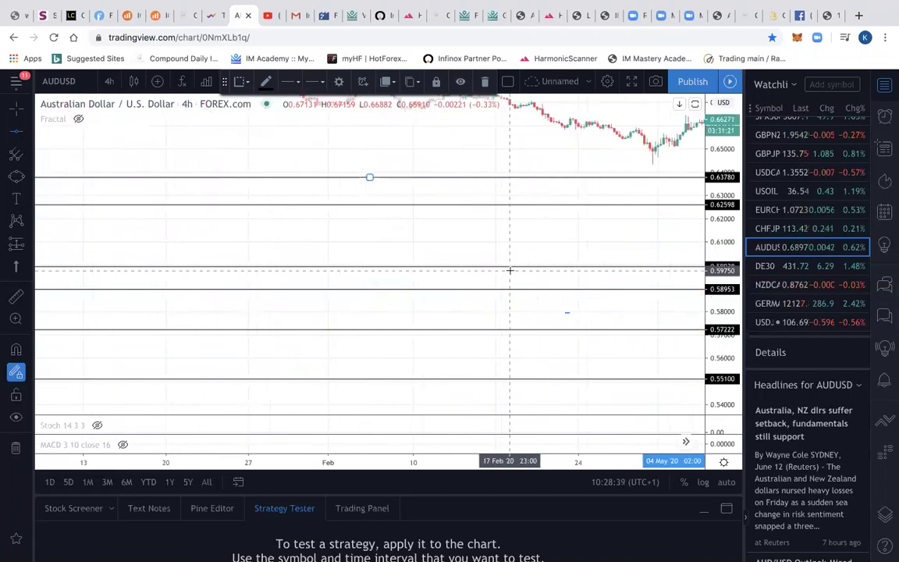
scroll(509, 270, left, 10)
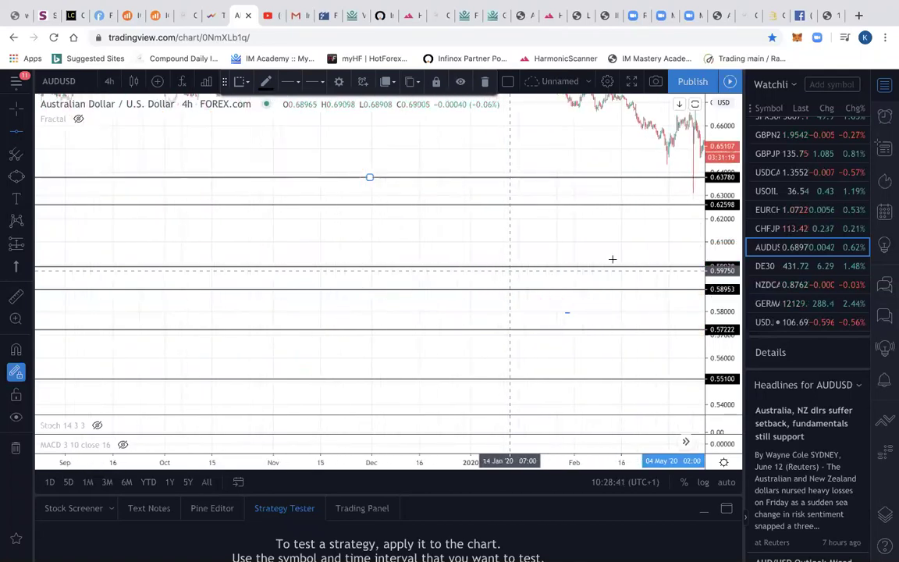
scroll(612, 259, left, 5)
drag(725, 166, 725, 223)
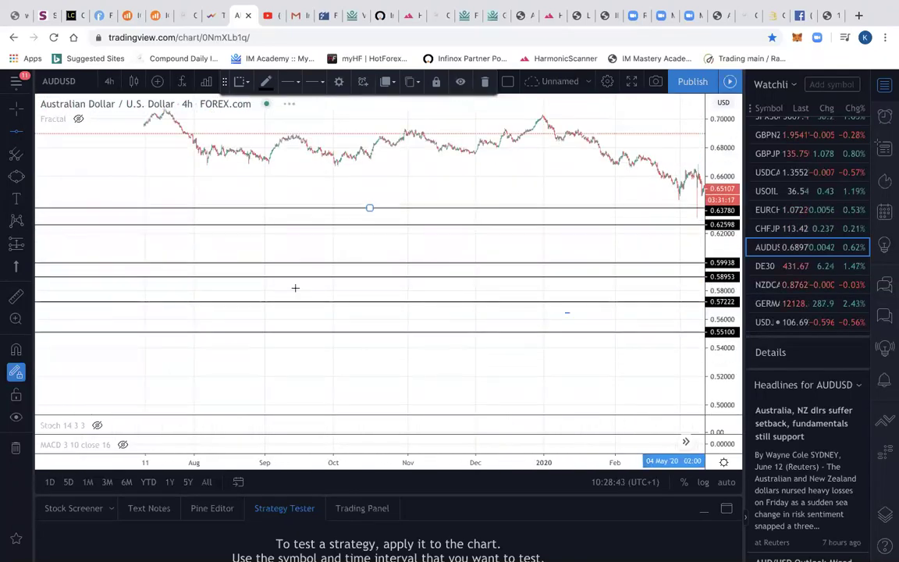
click(221, 160)
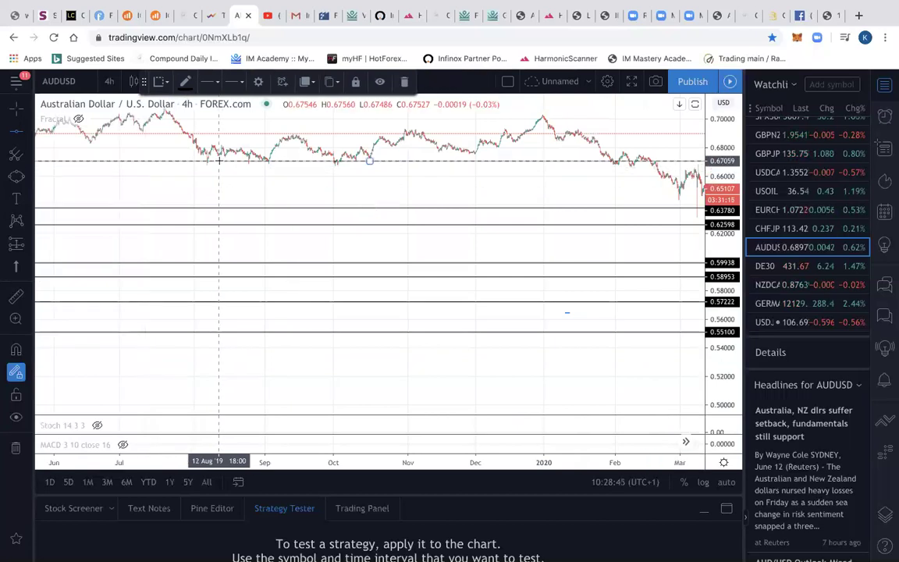
scroll(289, 295, down, 4)
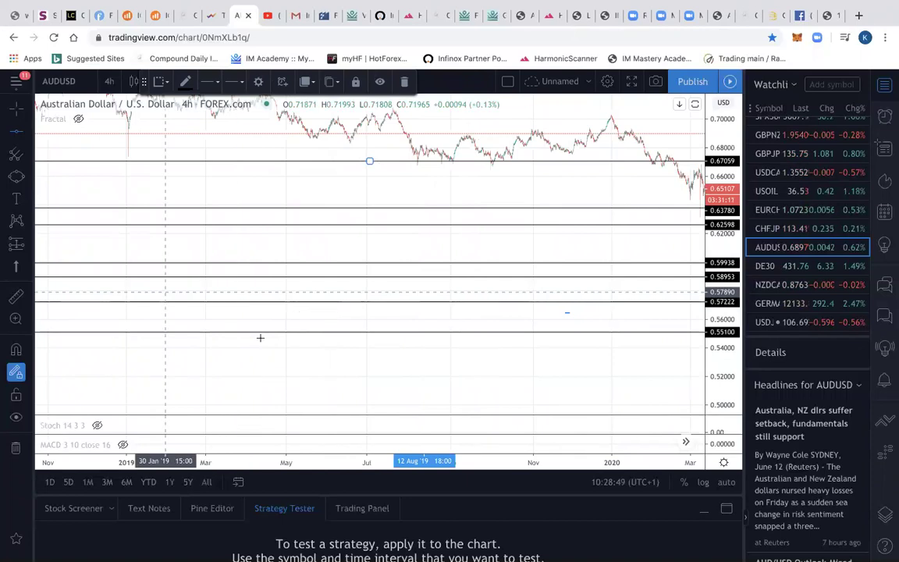
scroll(260, 337, up, 3)
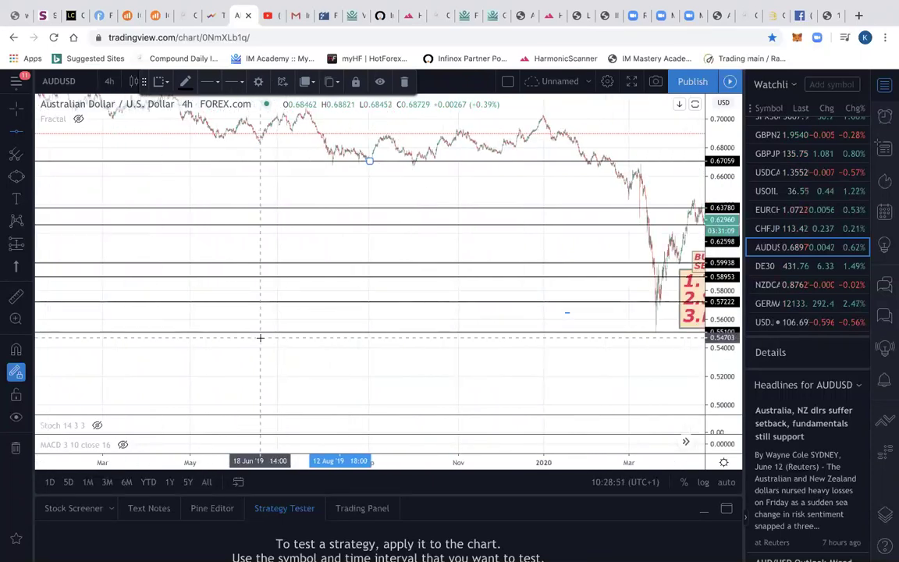
scroll(260, 338, right, 5)
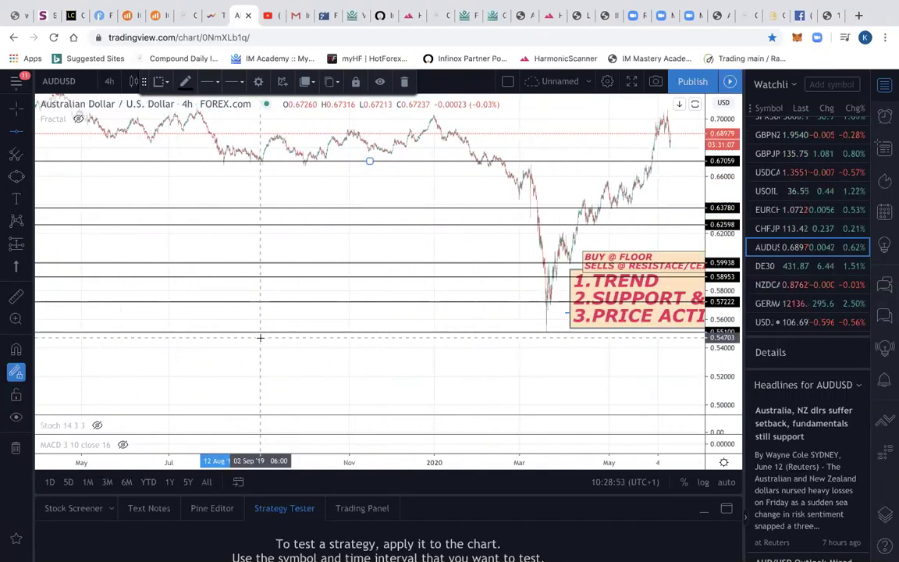
scroll(260, 337, left, 3)
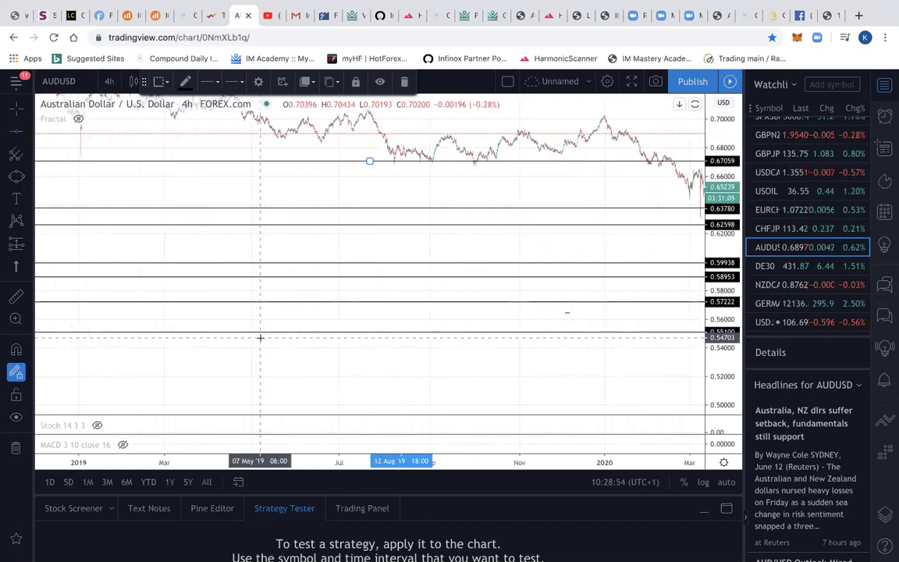
scroll(259, 337, right, 15)
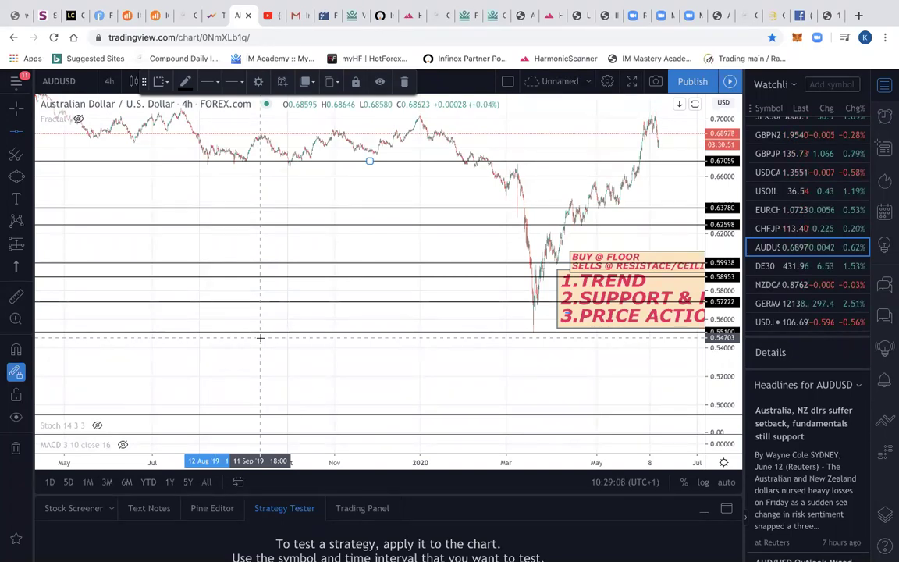
- Add a horizontal line along the December 2018 high, at 0.73936
drag(560, 224, 561, 225)
key(ctrl+z)
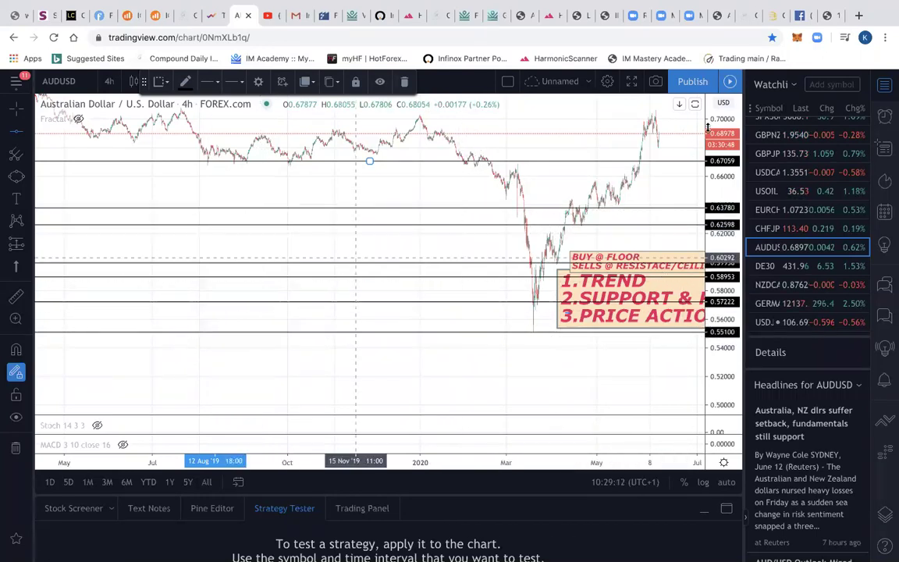
scroll(356, 258, left, 10)
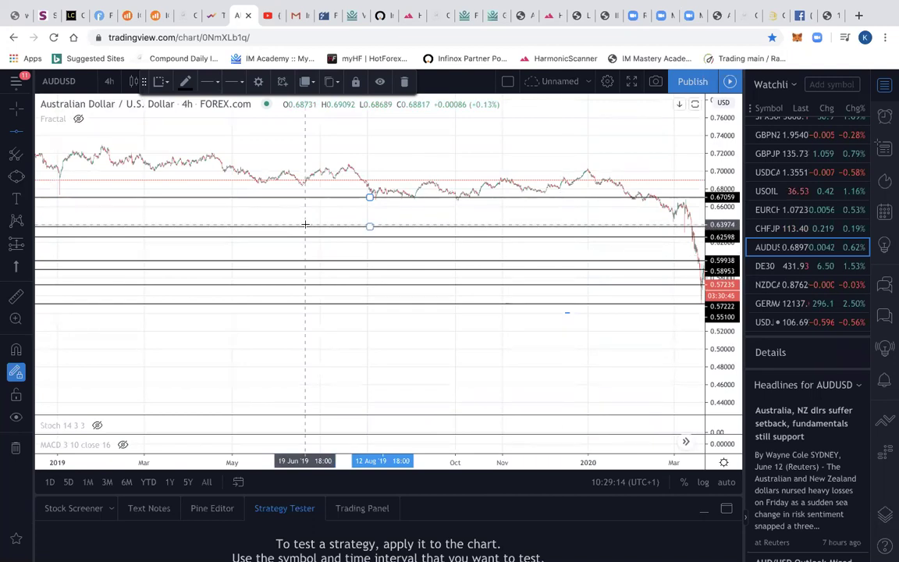
scroll(305, 225, left, 10)
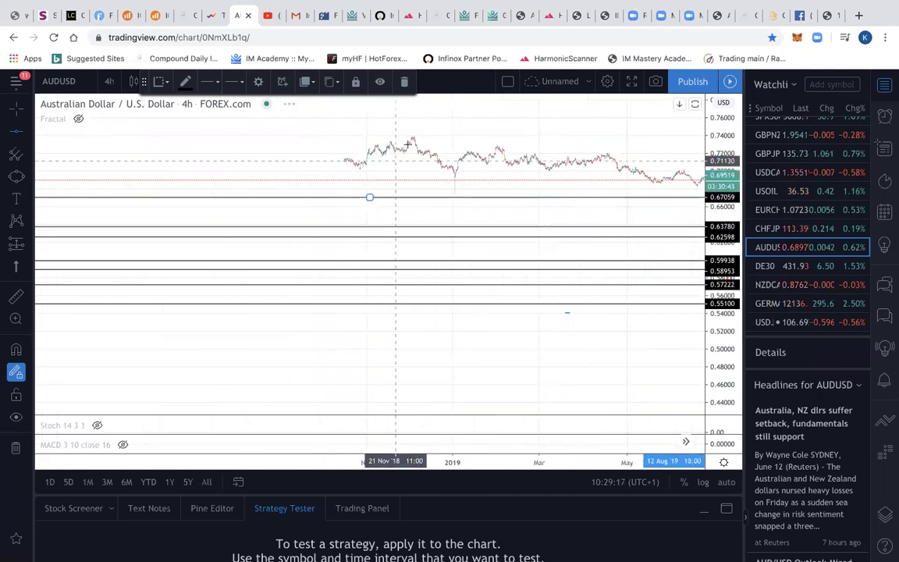
drag(412, 197, 412, 136)
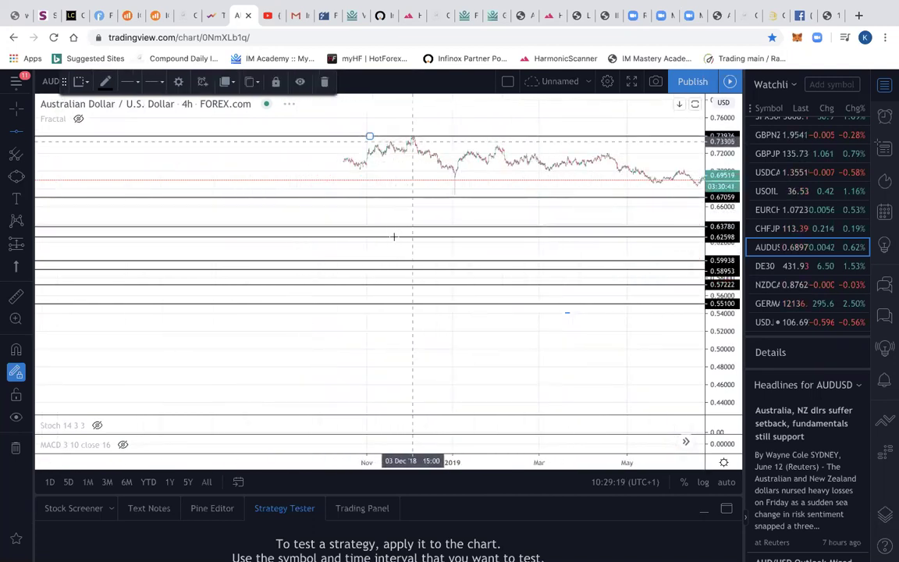
- Add horizontal lines at the early 2019 swing highs, at 0.72814 and 0.71761, and at the June 2018 high, at 0.76462
scroll(395, 236, down, 2)
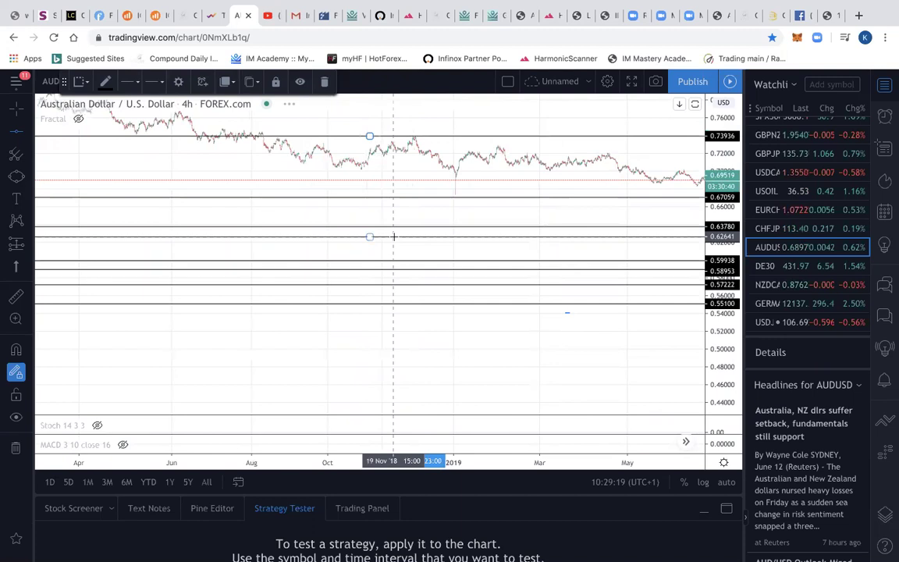
click(518, 146)
drag(606, 156, 234, 118)
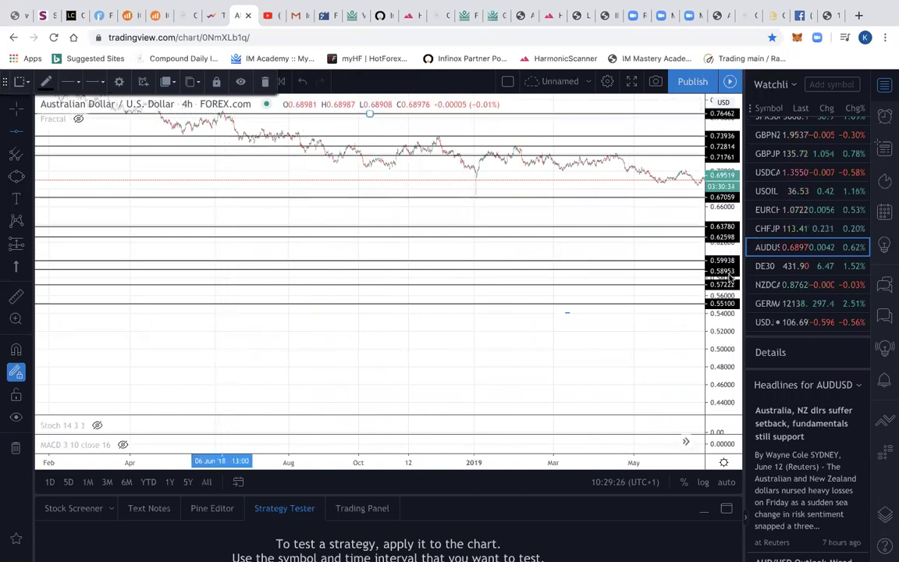
- Add horizontal lines at the descending swing highs of early 2018, at 0.80992, 0.79556 and 0.78216
scroll(389, 278, left, 5)
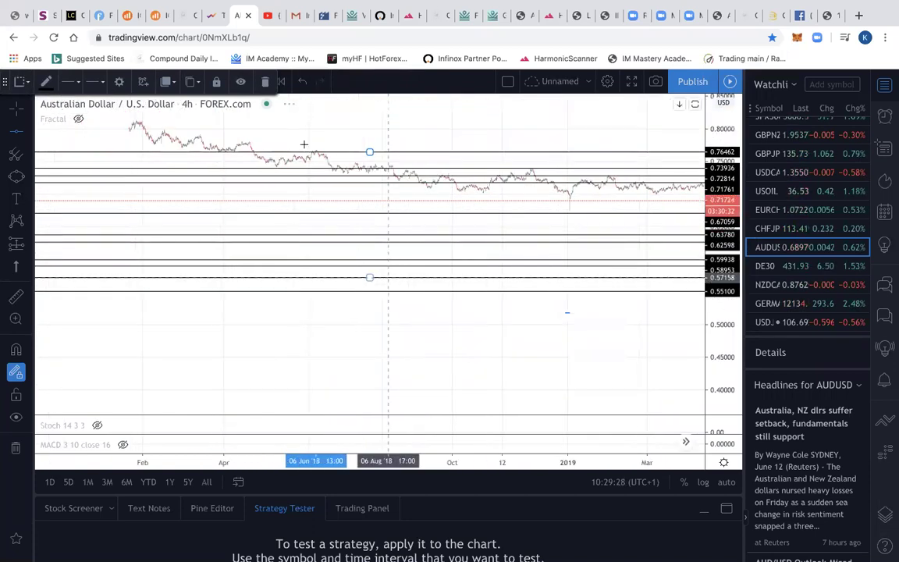
click(228, 121)
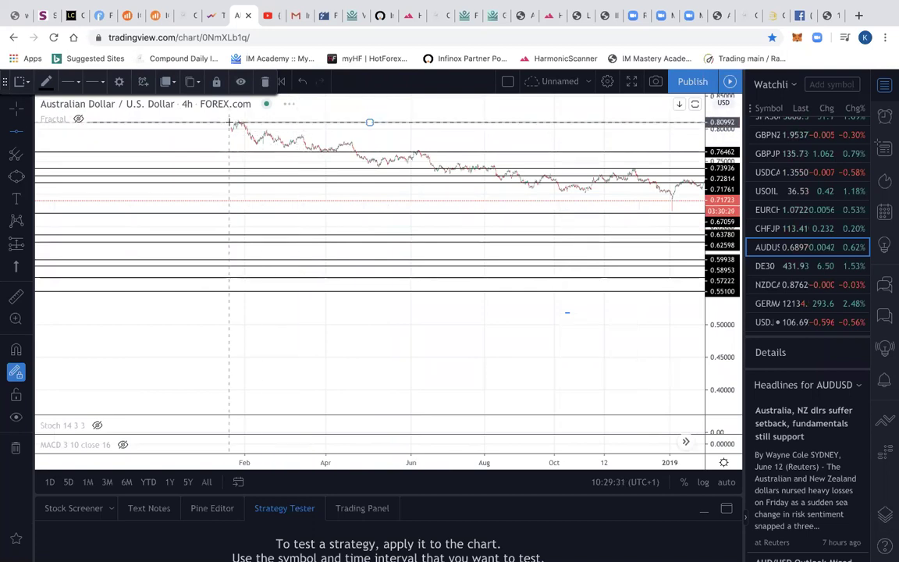
drag(274, 139, 362, 151)
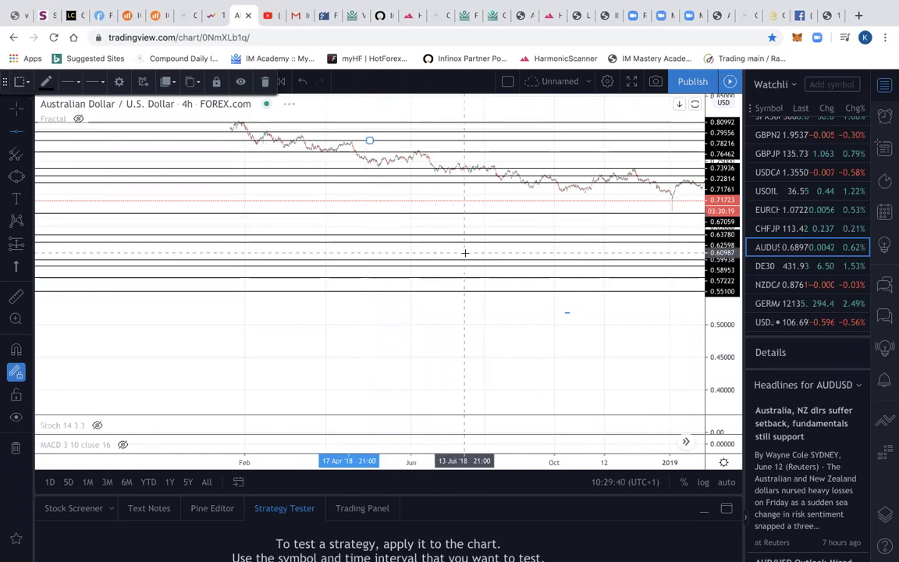
- Add horizontal lines at the October and September 2018 lows, at 0.70463 and 0.71047, and just below the early 2019 lows, at 0.69949
scroll(465, 253, right, 5)
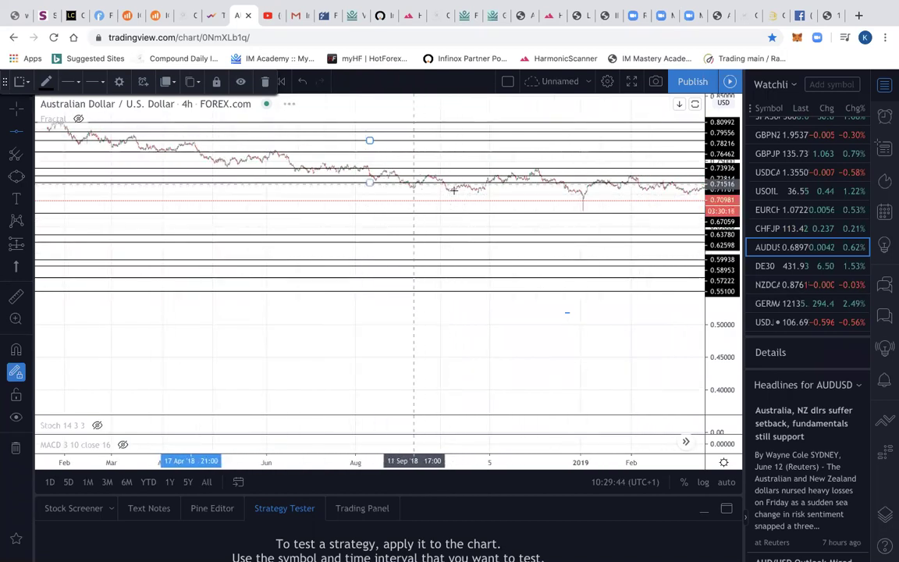
drag(533, 213, 419, 191)
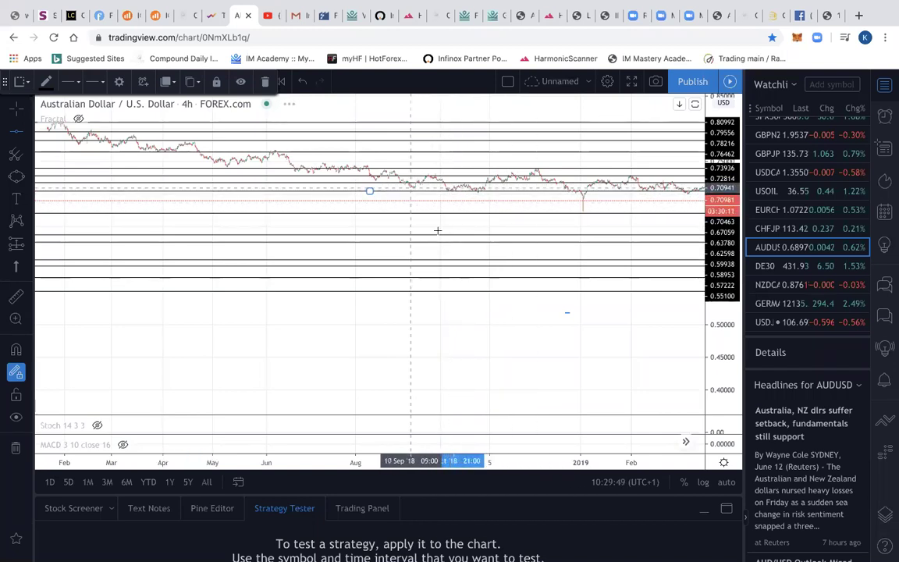
drag(726, 262, 729, 132)
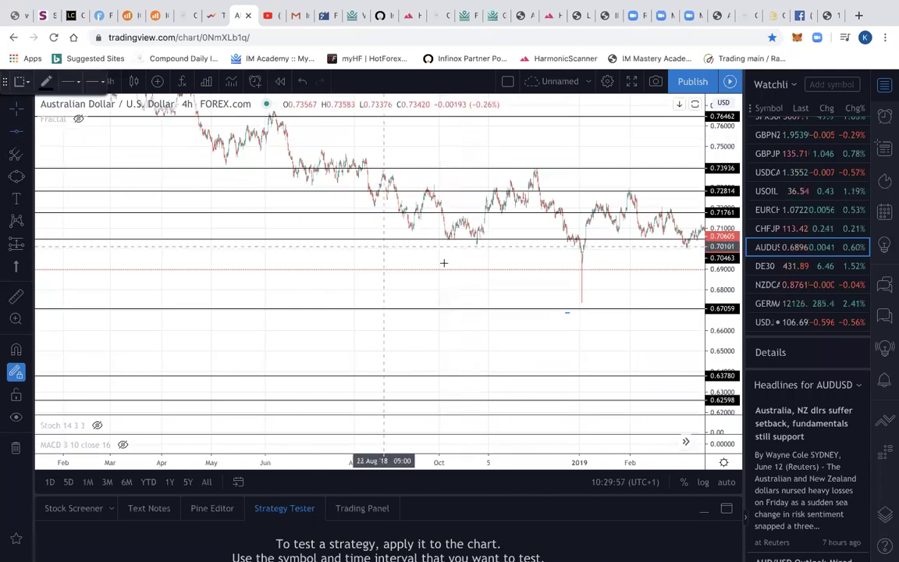
click(410, 227)
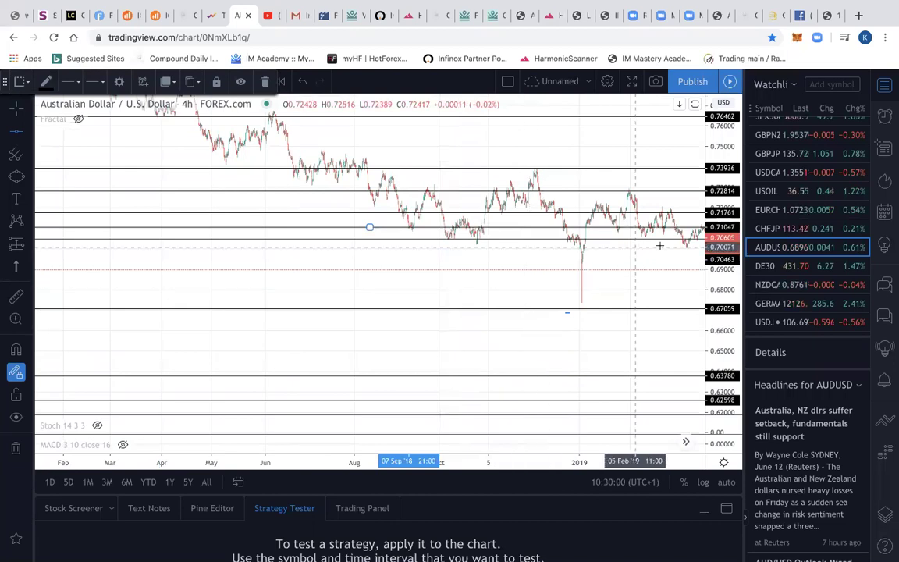
drag(666, 249, 665, 250)
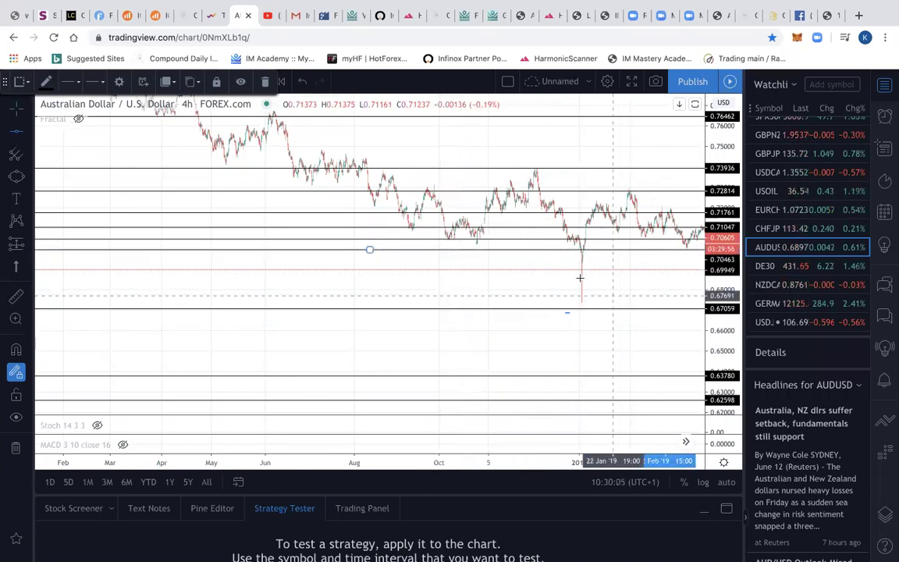
- Add a horizontal line across the lower part of the early January 2019 drop, at 0.69247
scroll(570, 303, up, 1)
scroll(571, 303, right, 5)
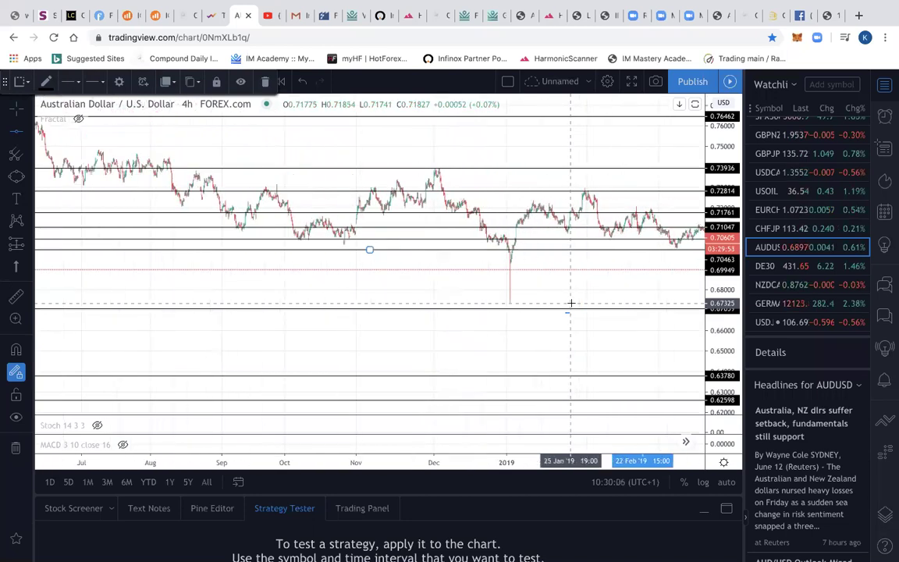
scroll(570, 303, up, 1)
key(ctrl+v)
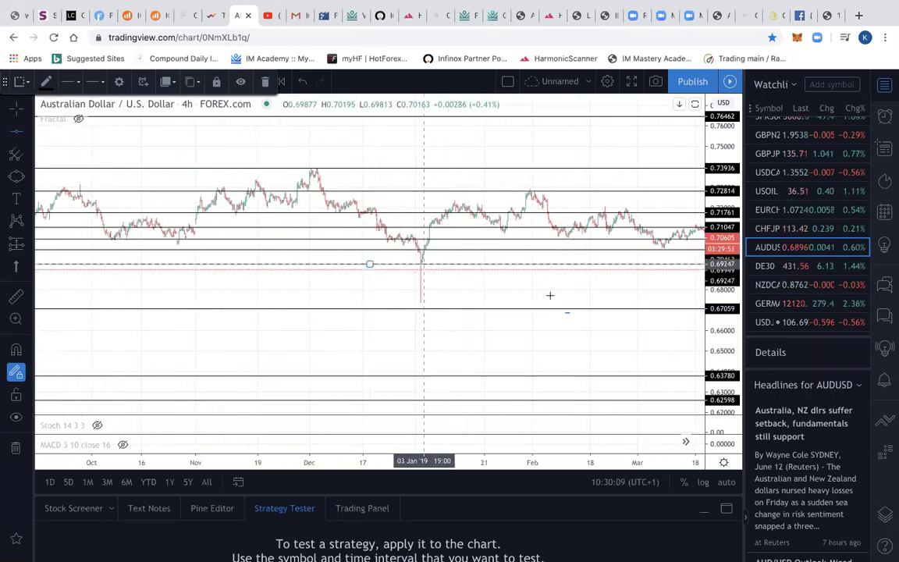
- Add a horizontal line along the May 2019 swing low, at 0.68606
scroll(516, 295, right, 3)
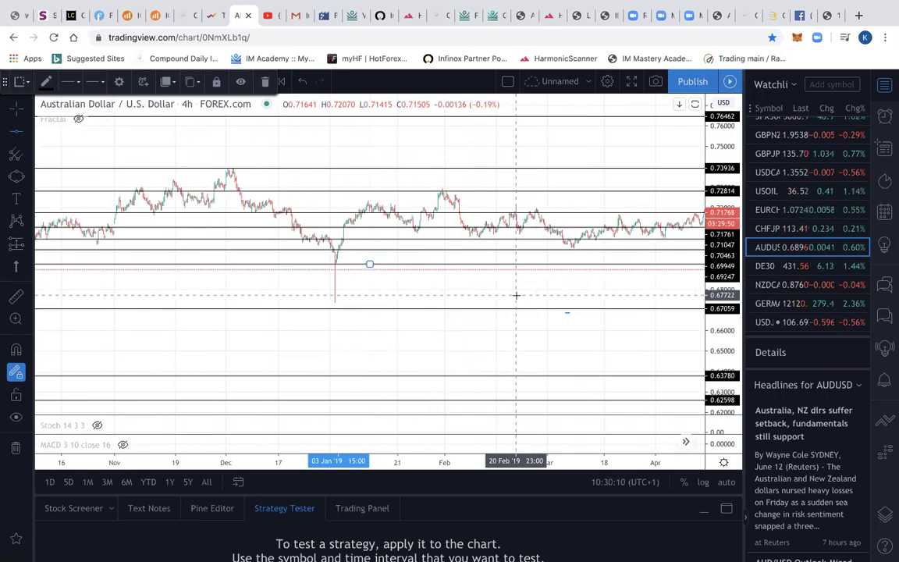
scroll(516, 295, right, 5)
scroll(420, 275, right, 5)
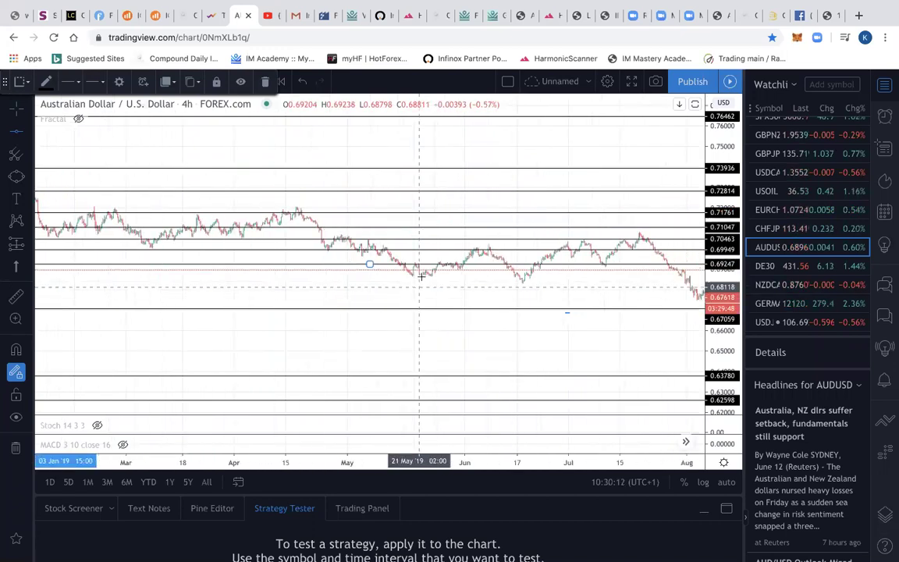
scroll(450, 290, right, 4)
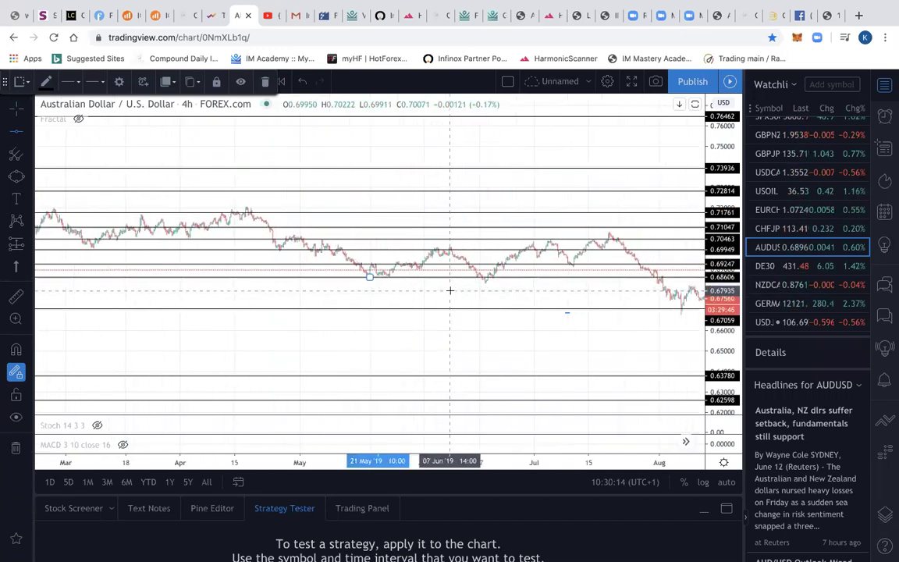
- Add horizontal lines near the August 2019 consolidation highs, at 0.68088, and along the September 2019 high, at 0.68942
scroll(449, 290, right, 8)
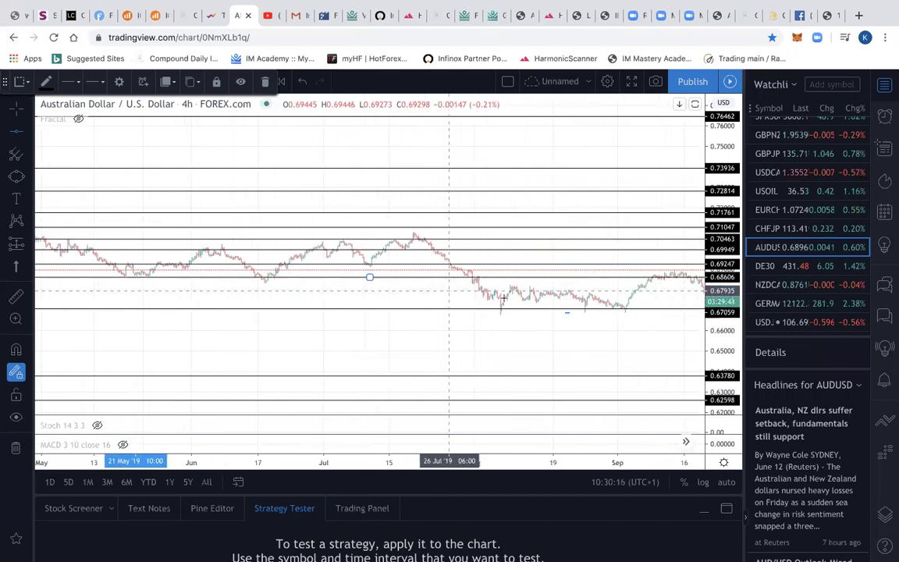
click(450, 288)
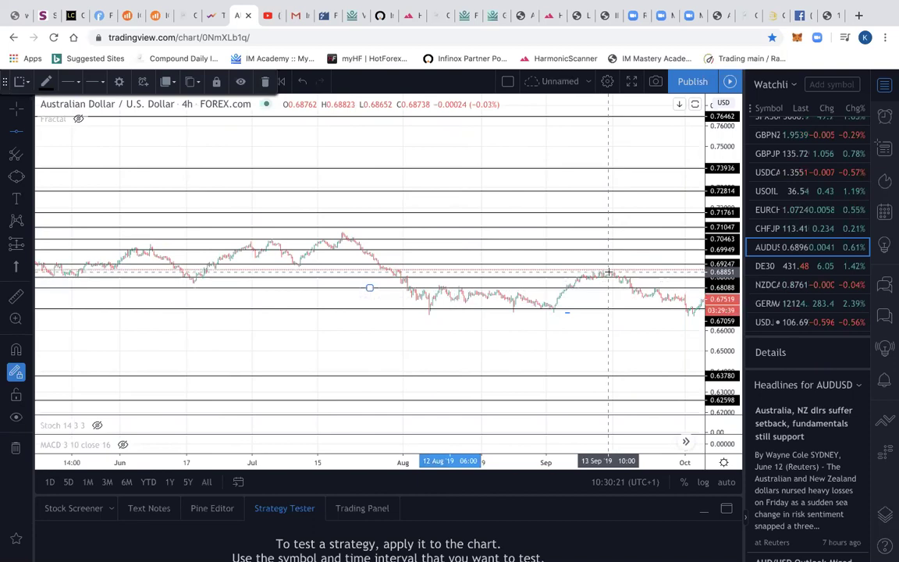
scroll(532, 284, right, 5)
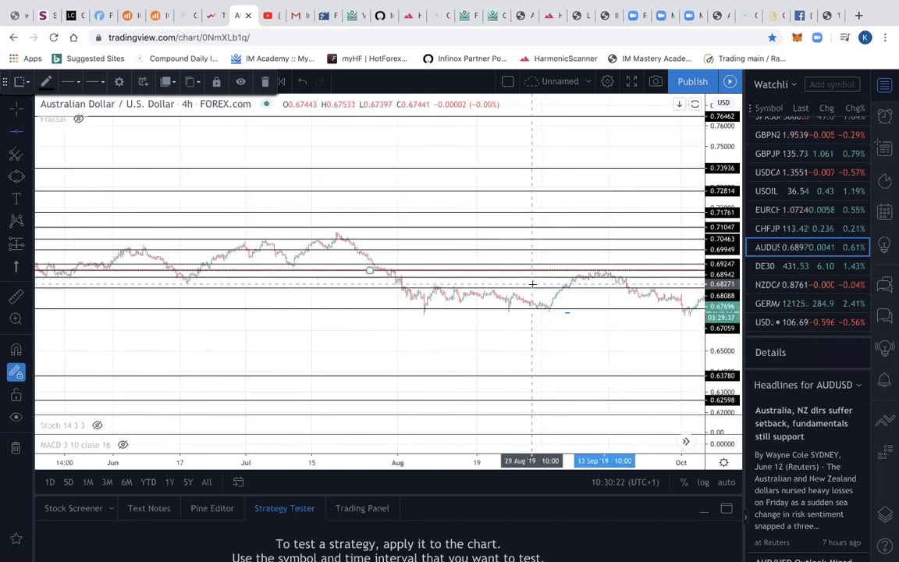
- Examine how price reacts at the drawn levels, from late 2019 back to the autumn 2018 swings
scroll(533, 284, right, 5)
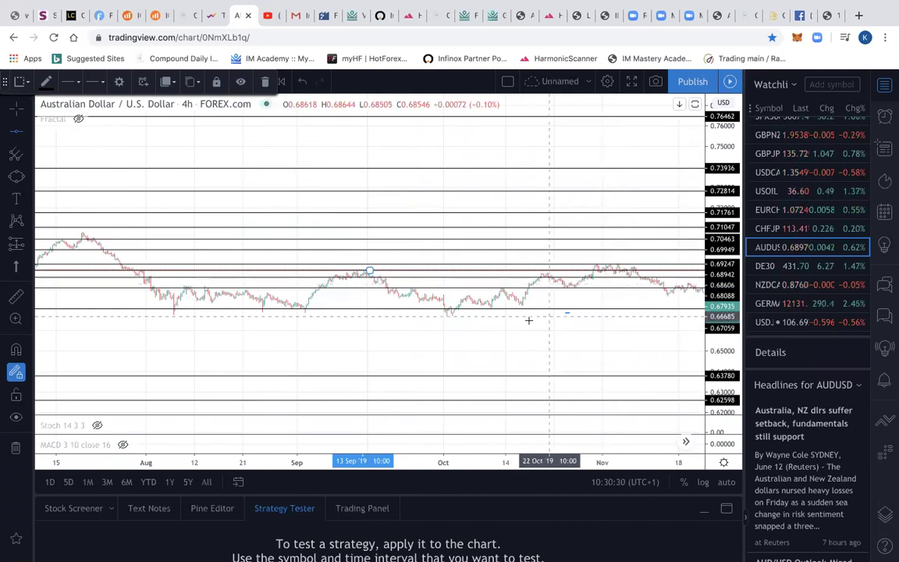
scroll(538, 335, down, 5)
scroll(676, 356, up, 4)
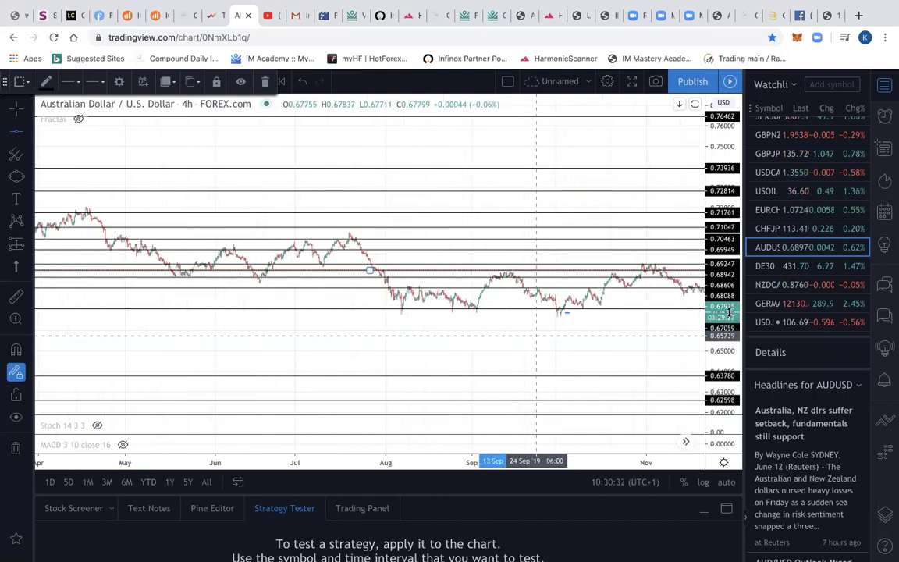
drag(715, 278, 727, 142)
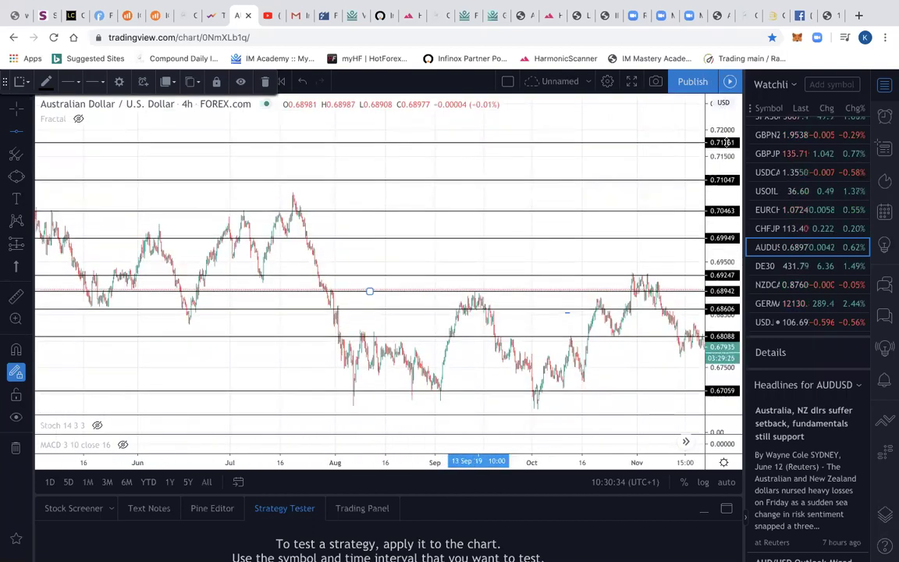
scroll(345, 275, left, 5)
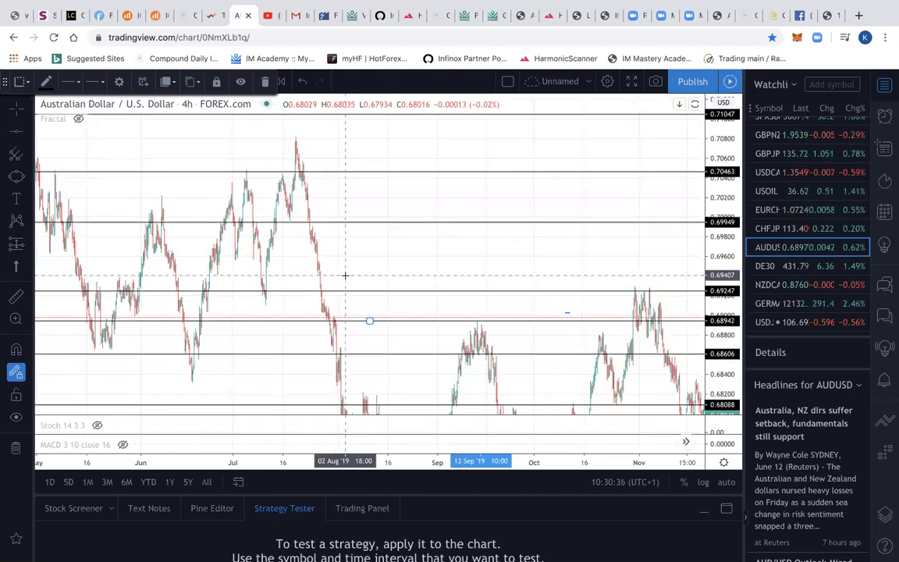
scroll(345, 275, left, 10)
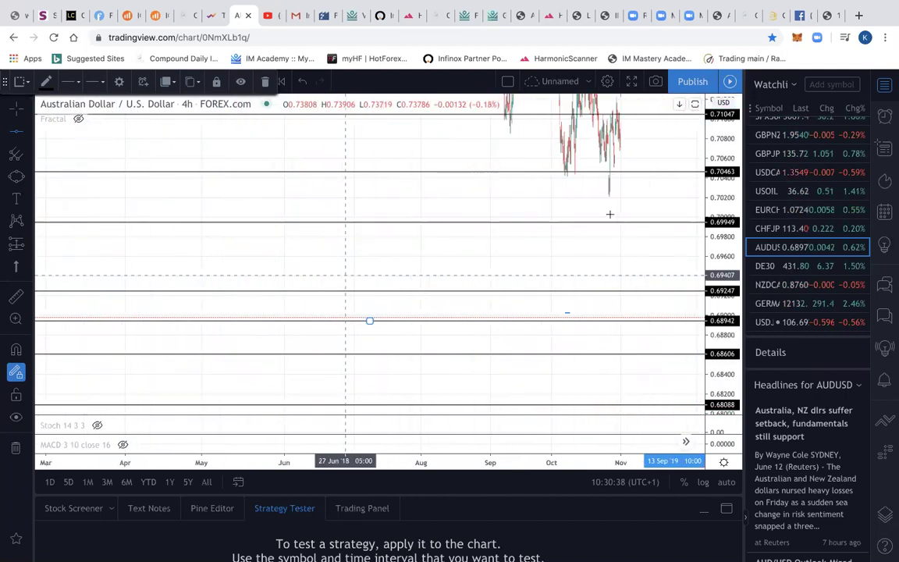
scroll(724, 337, down, 3)
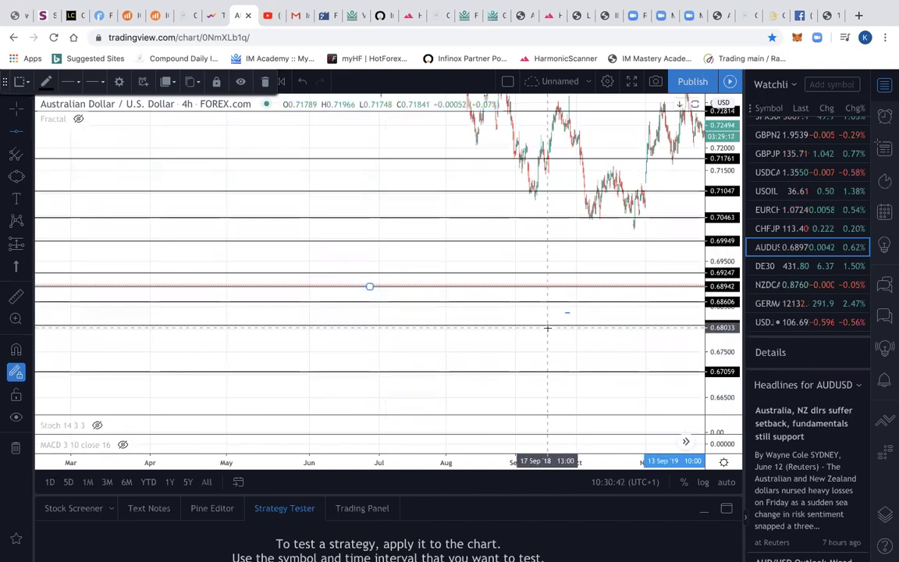
scroll(547, 328, up, 5)
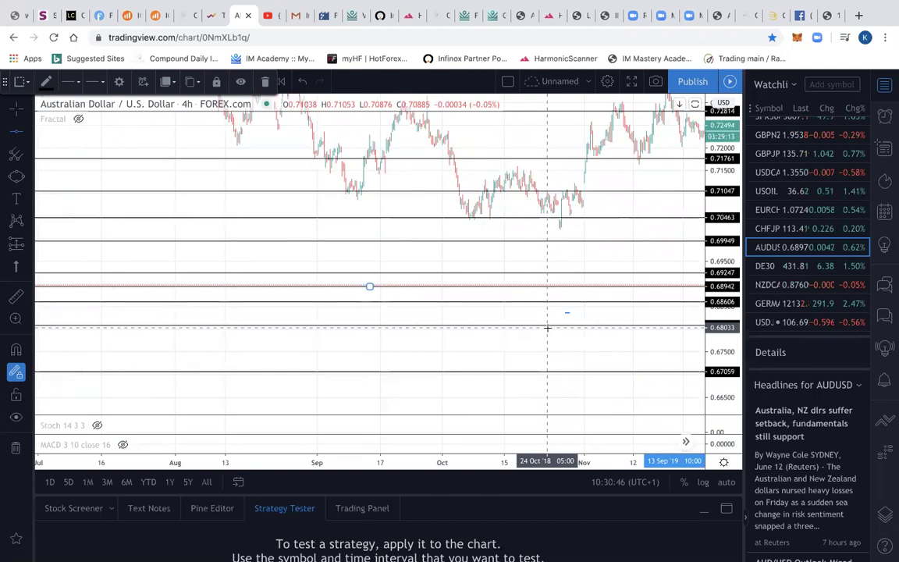
- Add a horizontal line along the July 2018 highs, at 0.74749
drag(731, 282, 732, 312)
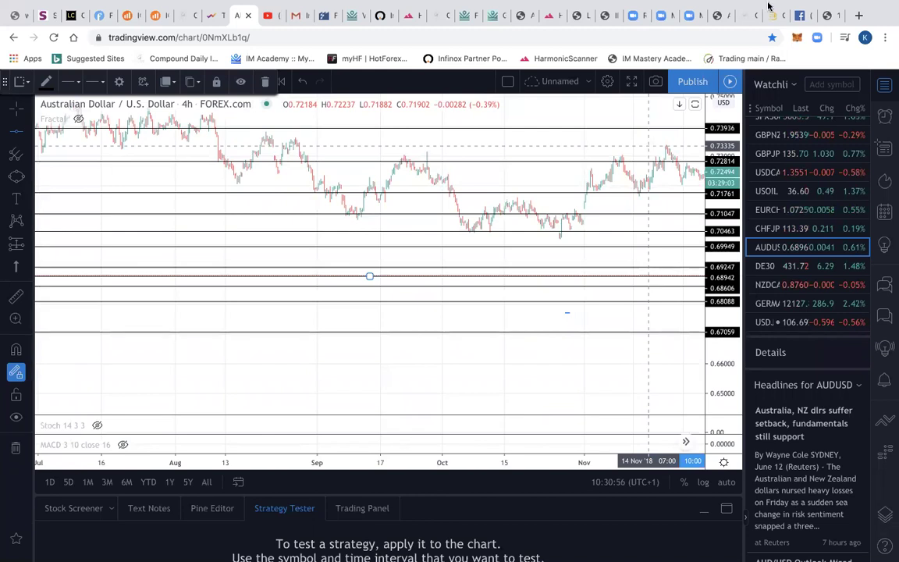
drag(732, 250, 731, 281)
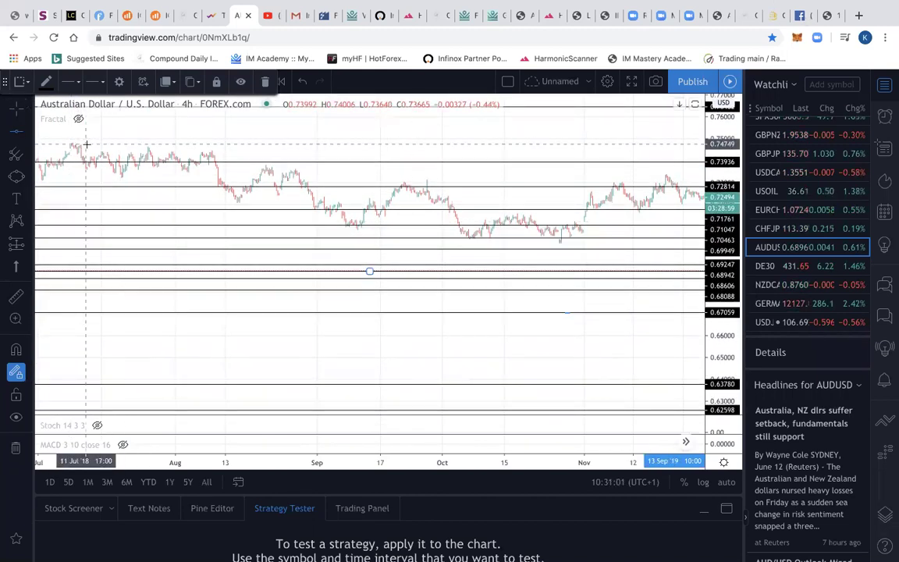
click(93, 144)
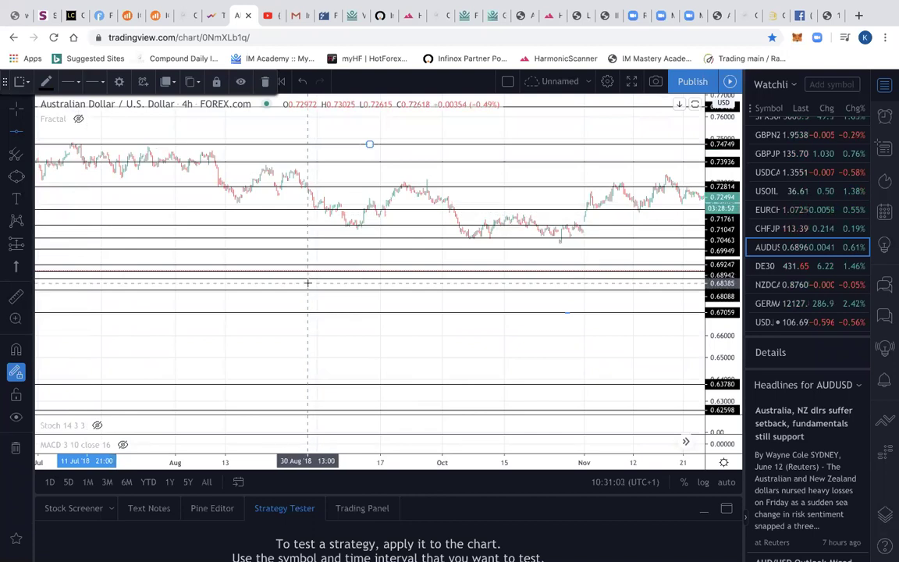
- Draw a rectangle over the 0.74749 level, from 24 April to 28 August 2018, between about 0.74834 and 0.74492
scroll(308, 282, down, 5)
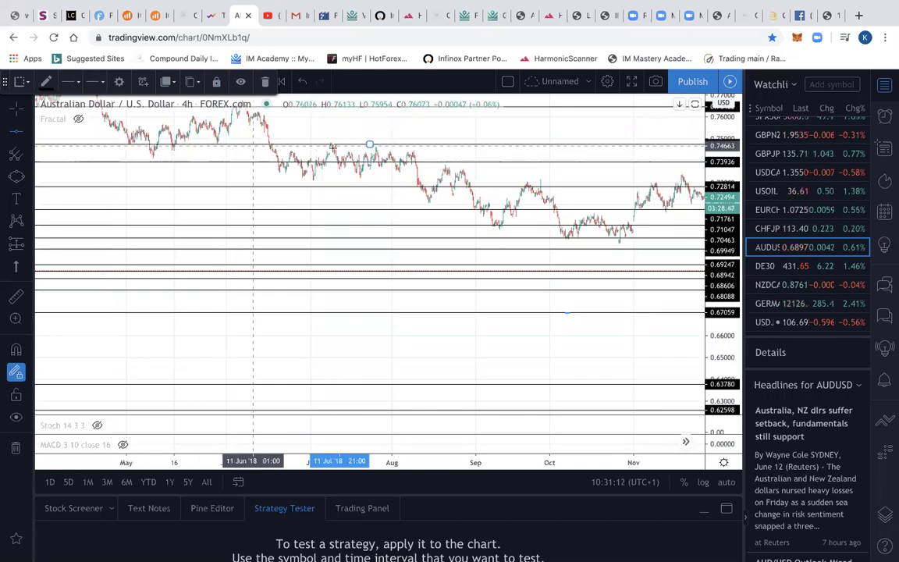
click(28, 180)
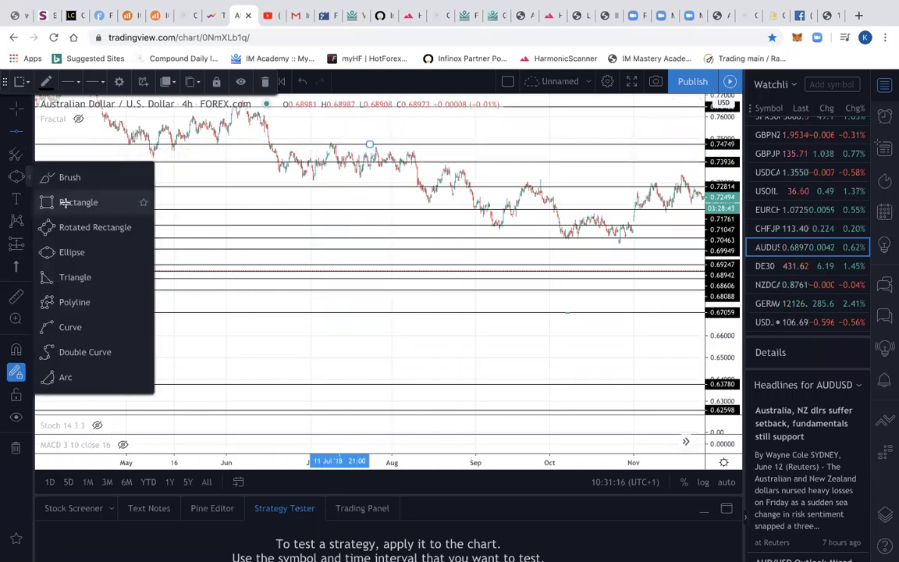
click(58, 203)
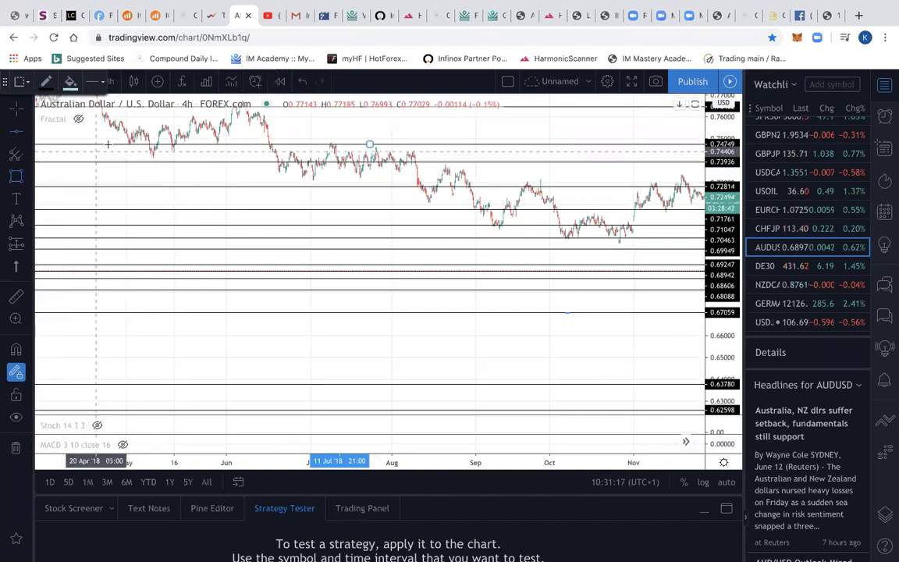
click(107, 142)
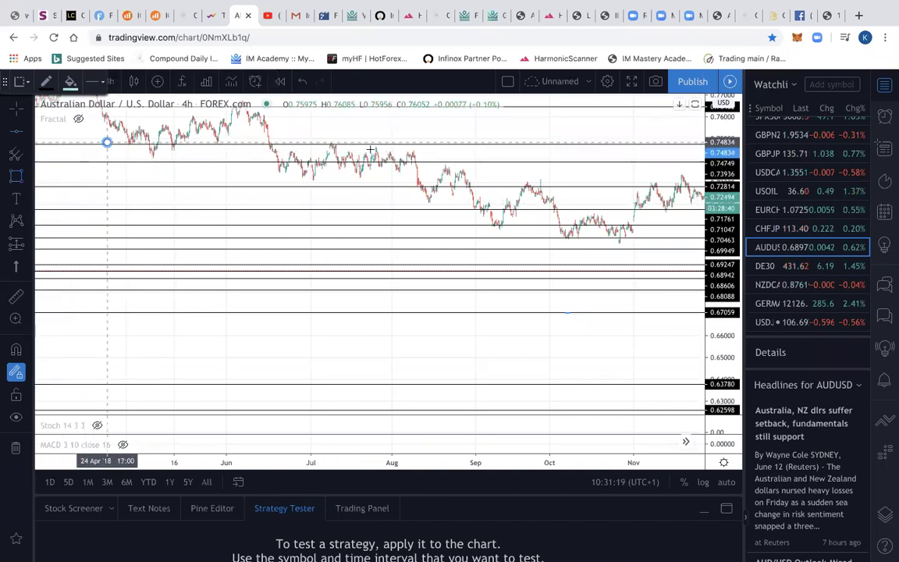
click(461, 151)
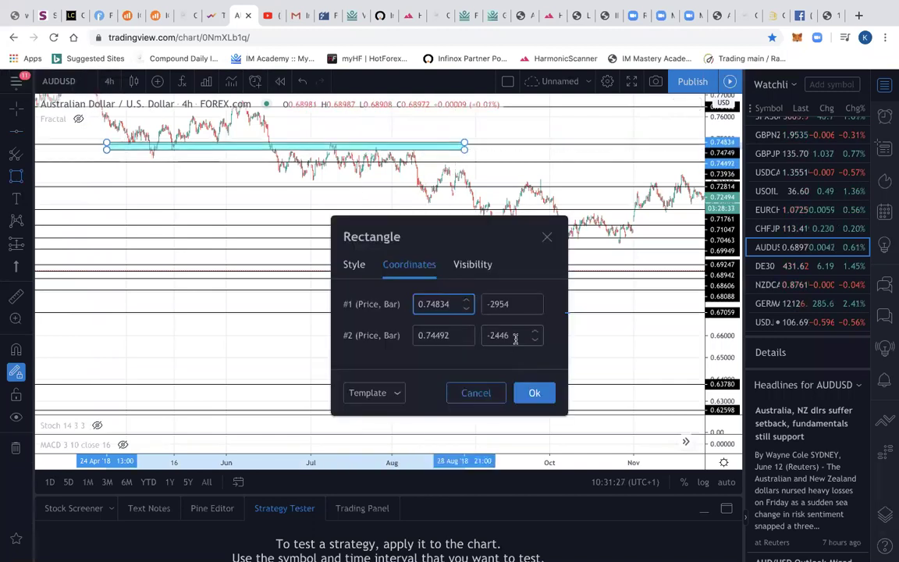
- Extend the 0.74749 rectangle into the future by setting its second coordinate's bar to 15000
click(509, 334)
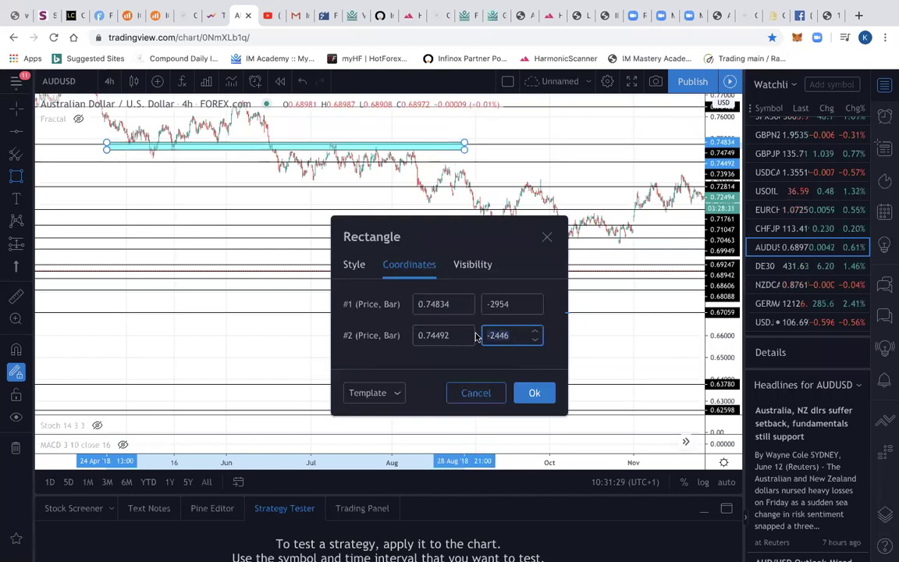
text(150000)
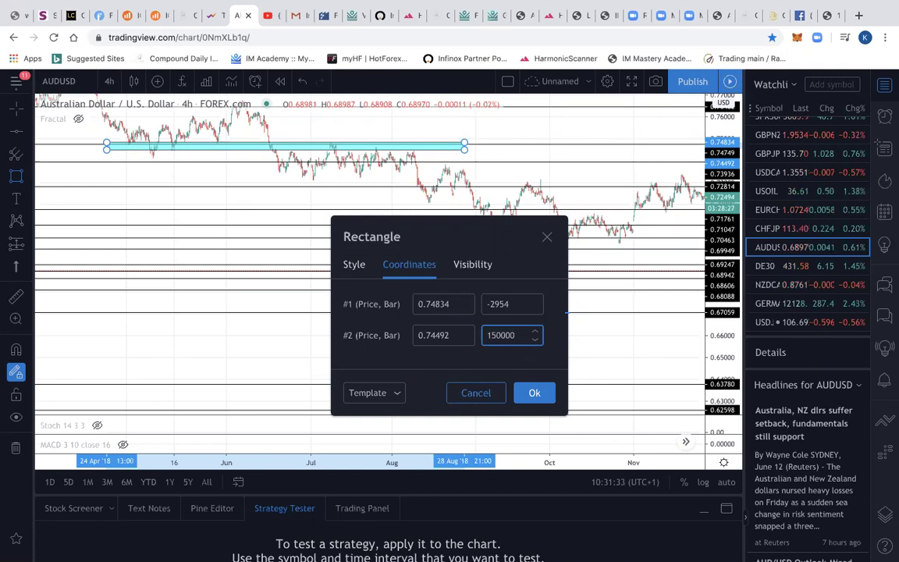
key(BackSpace)
click(537, 391)
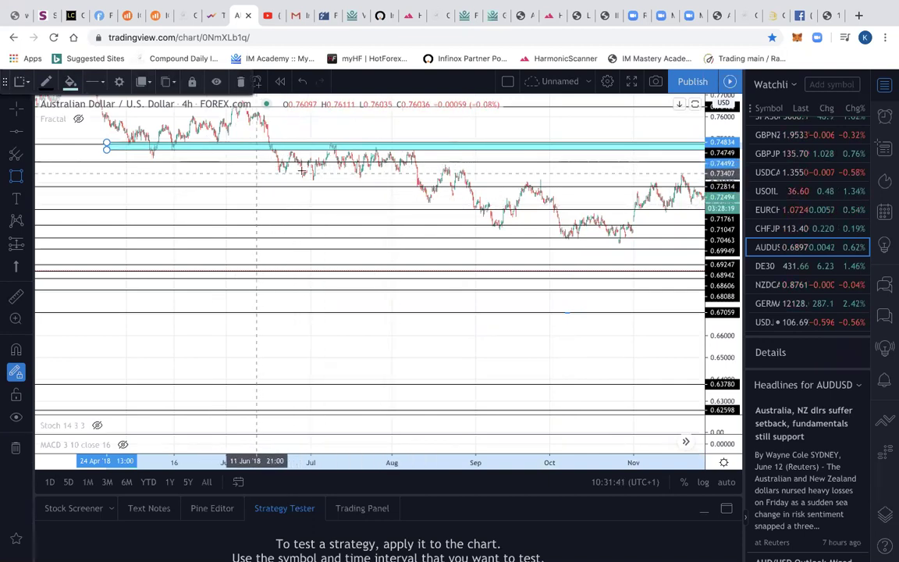
- Add a horizontal line at 0.73407 and cover it with a rectangle from 12 June to 10 October 2018, about 0.73579 to 0.73265
drag(369, 177, 369, 187)
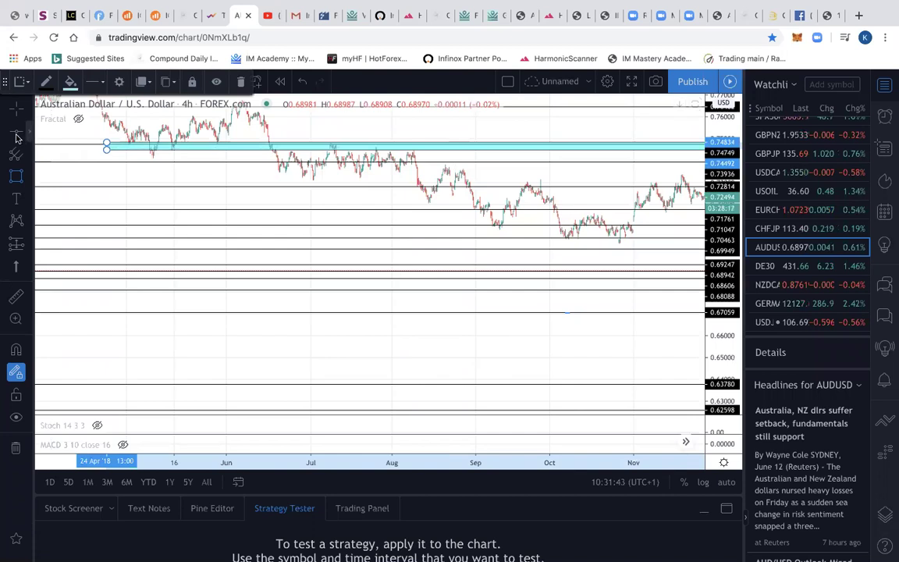
drag(316, 187, 493, 172)
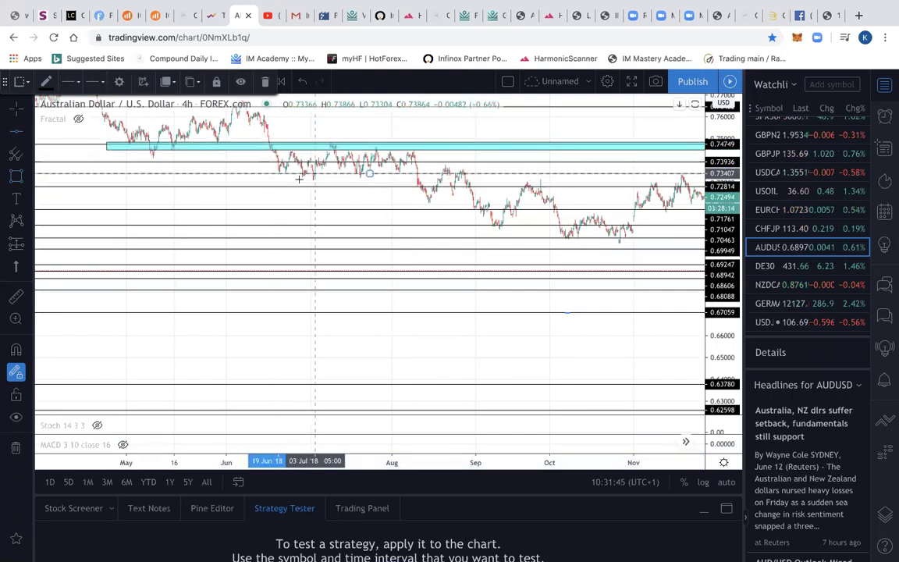
click(17, 179)
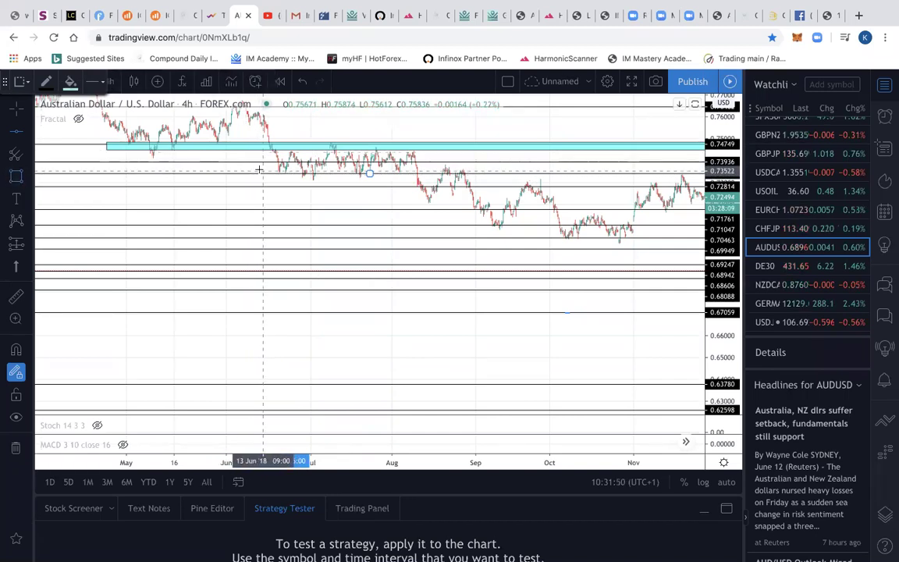
drag(258, 170, 576, 177)
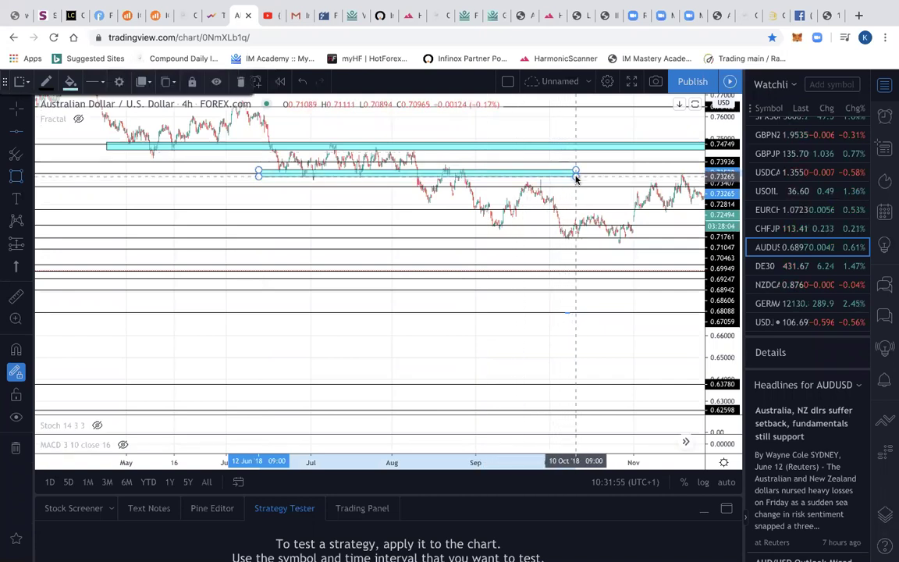
- Extend the 0.73407 rectangle into the future by setting its second coordinate's bar to 10000
click(120, 82)
click(514, 335)
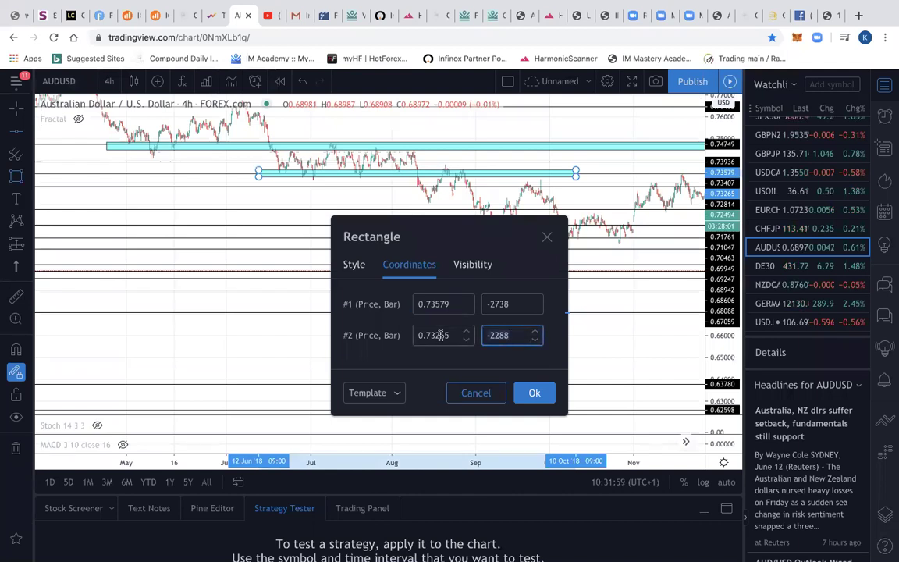
text(10000)
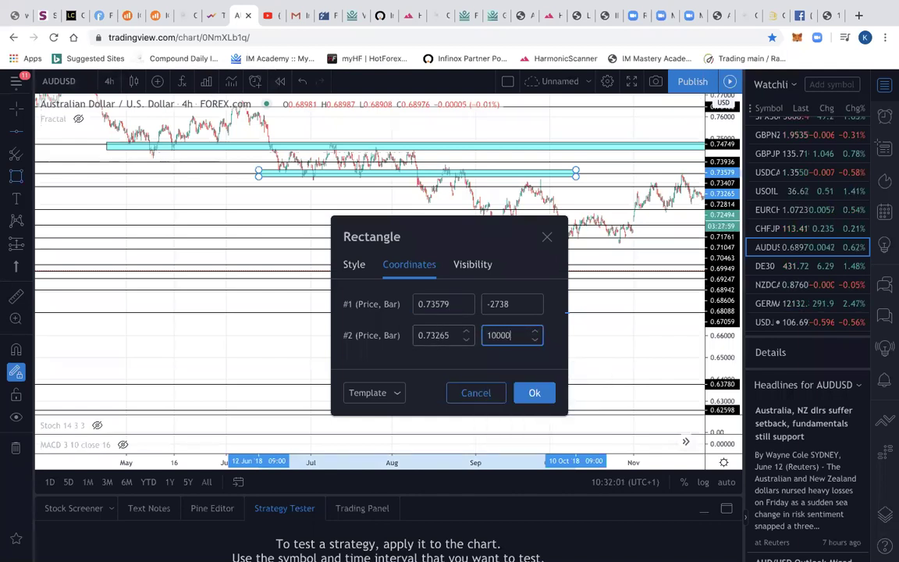
click(535, 393)
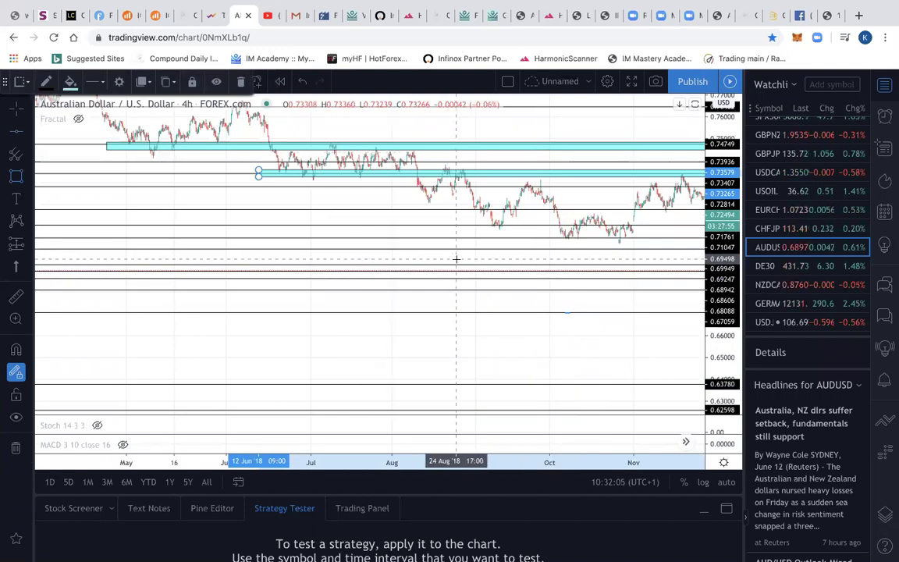
scroll(457, 258, right, 10)
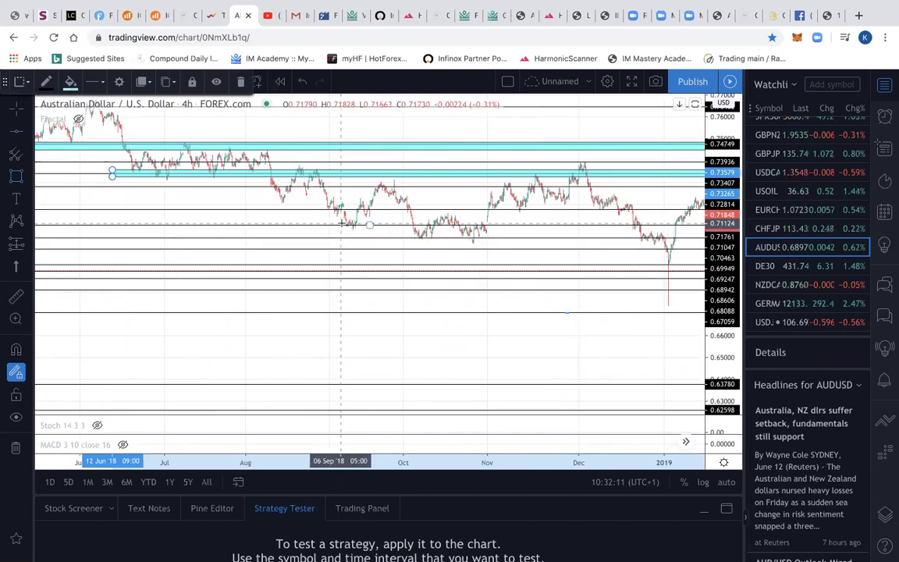
mouse_move(342, 223)
mouse_down()
mouse_move(391, 233)
mouse_move(553, 236)
mouse_up()
drag(557, 229, 504, 229)
key(Delete)
- Draw a rectangle over the 0.71761 level, from 13 August 2018 to 15 May 2019, between about 0.71952 and 0.71724
scroll(465, 236, right, 6)
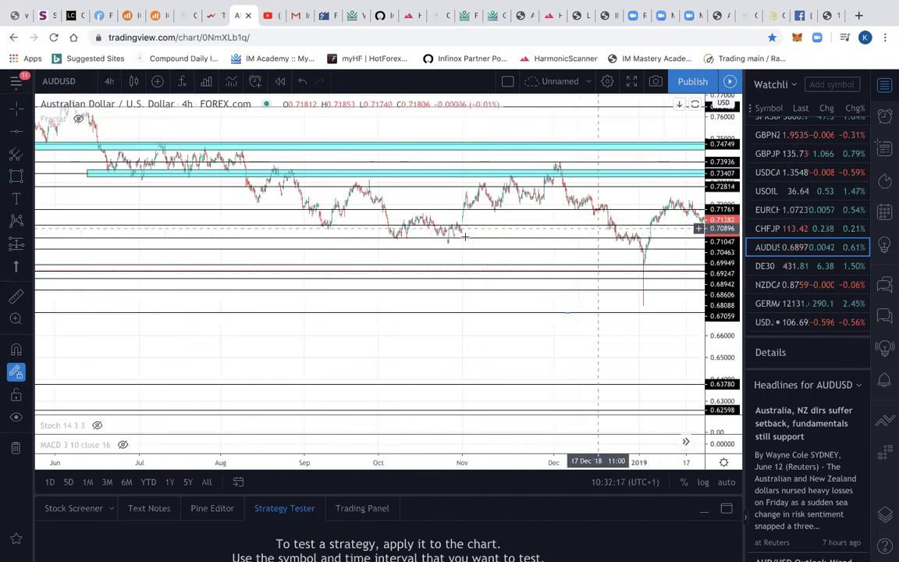
scroll(599, 227, down, 5)
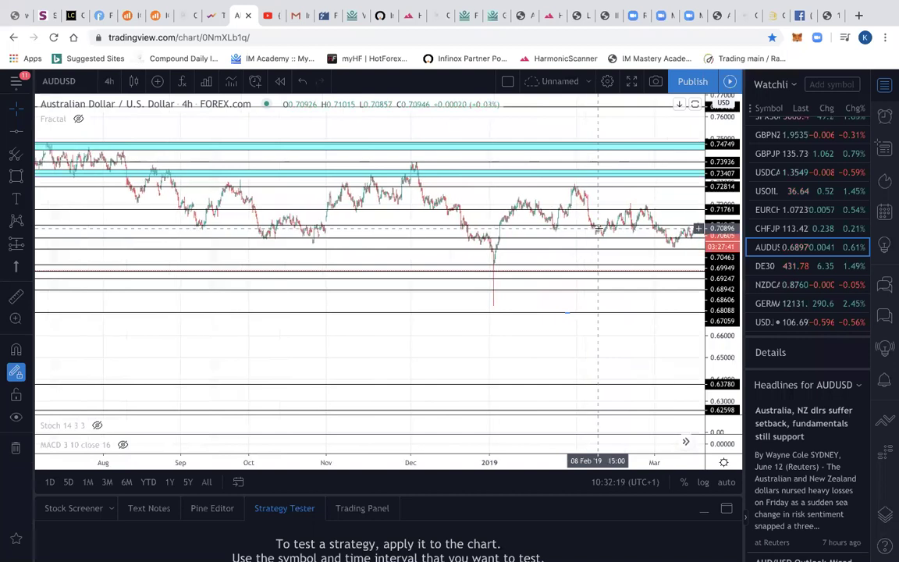
scroll(599, 227, down, 5)
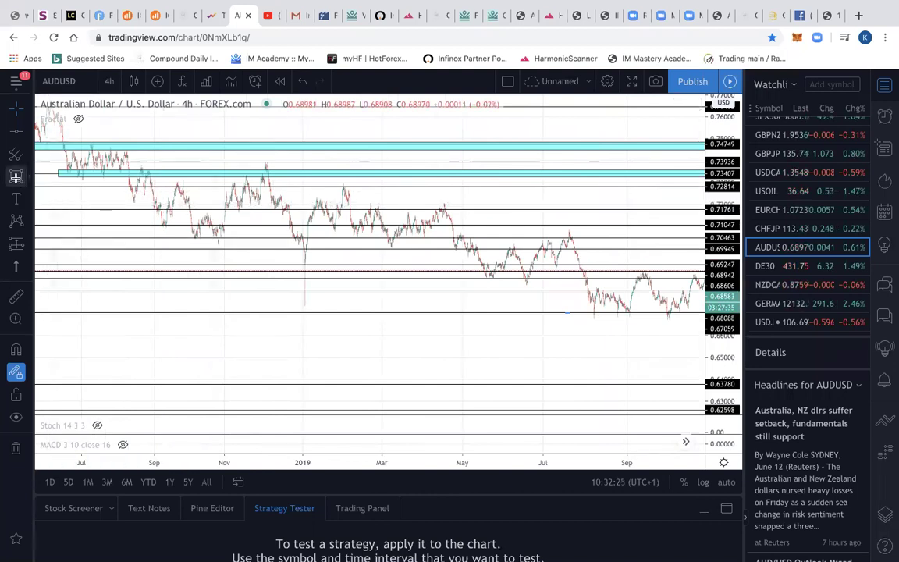
click(17, 179)
drag(132, 205, 481, 209)
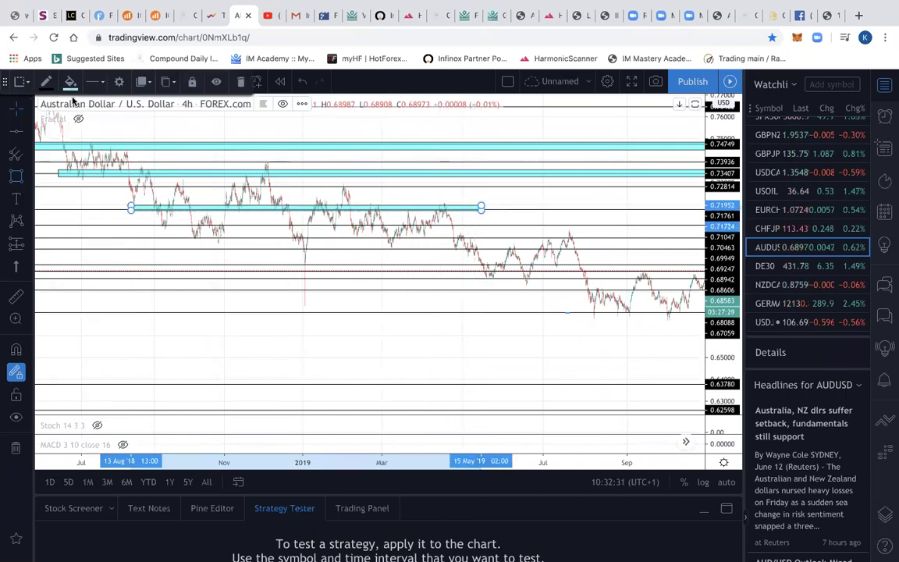
- Extend the 0.71761 rectangle into the future by setting its second coordinate's bar to 15000
click(119, 82)
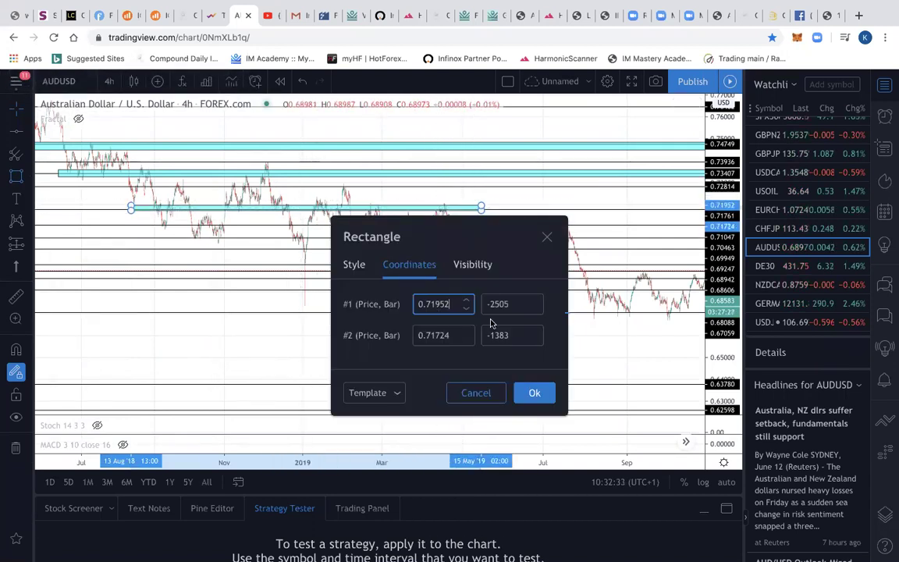
click(490, 335)
text(100000)
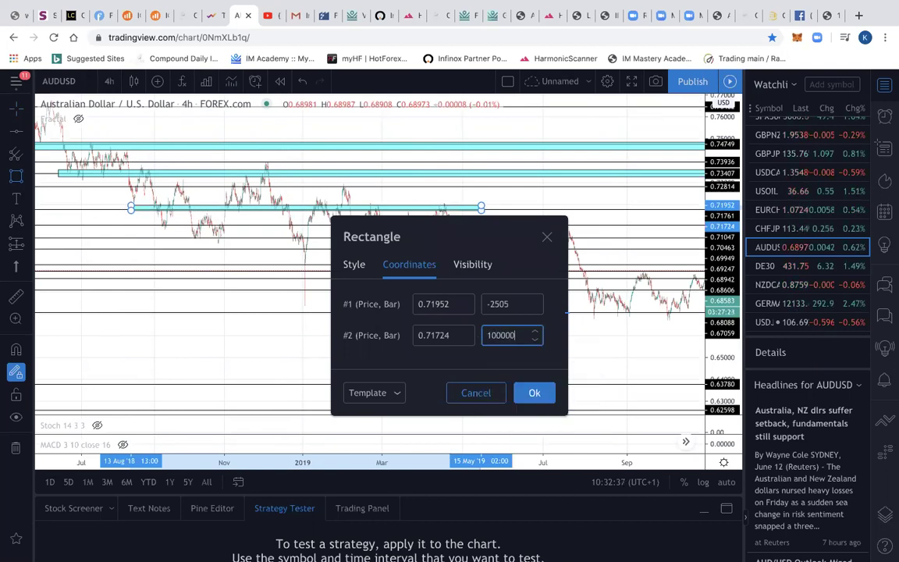
key(BackSpace)
key(BackSpace)
key(BackSpace)
key(BackSpace)
key(BackSpace)
text(5000)
click(535, 392)
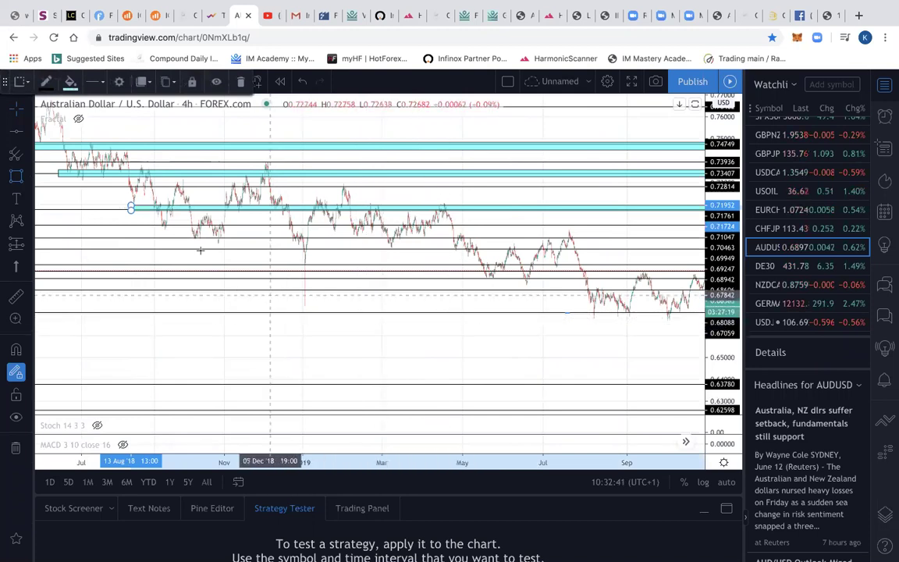
- Draw a rectangle over the 0.70463 level from 20 September 2018, between about 0.70668 and 0.70382, and set its second coordinate's bar to 10000
click(178, 234)
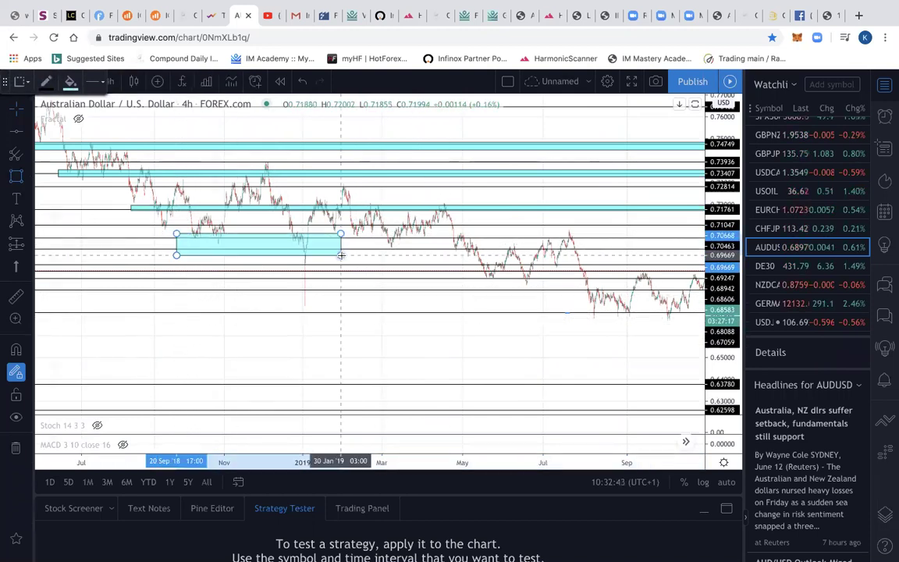
click(485, 247)
drag(496, 248, 588, 243)
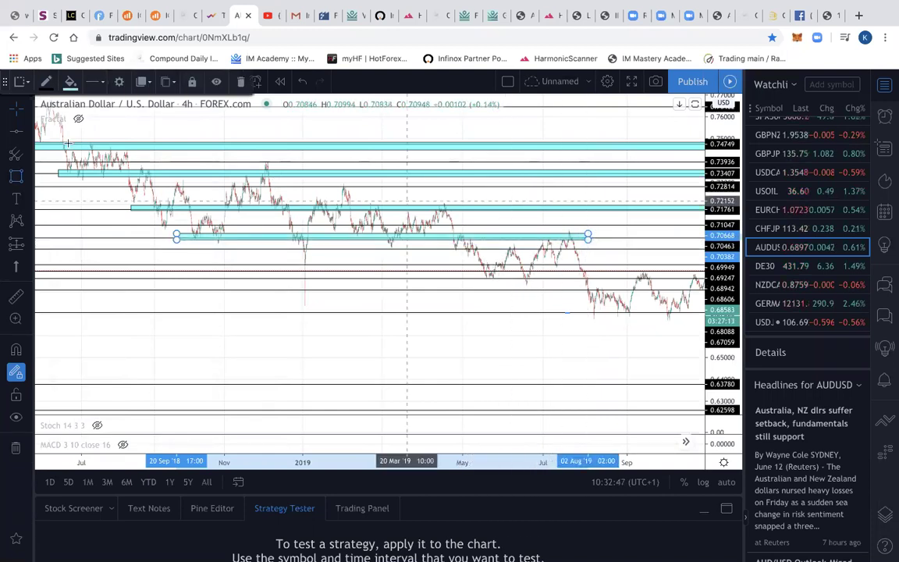
click(119, 81)
click(512, 335)
text(10000)
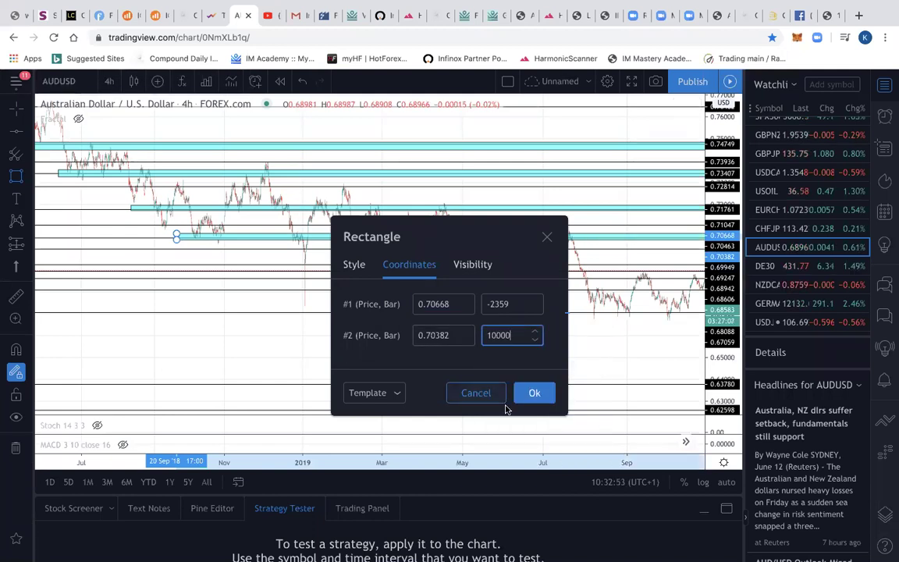
click(534, 393)
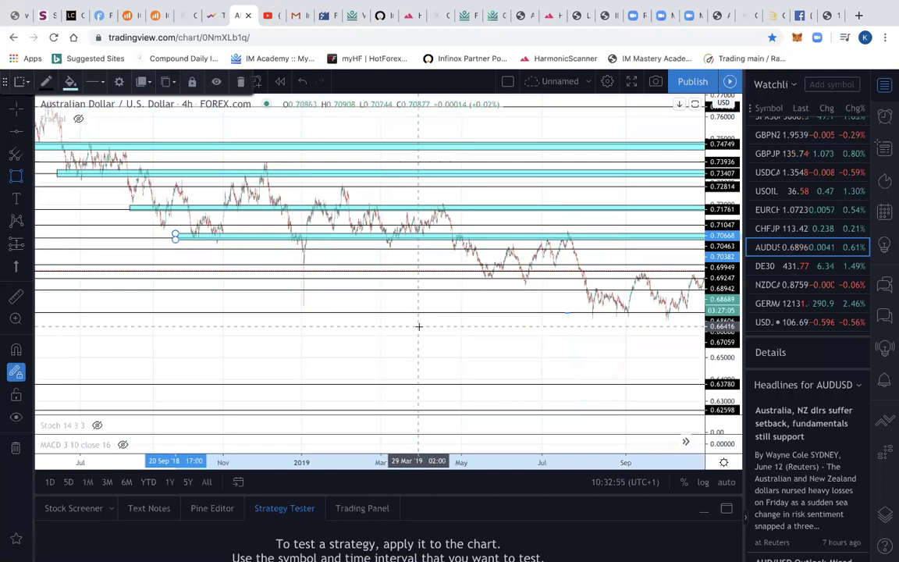
- Draw a rectangle over the 0.67059 level, from 24 July to 18 November 2019, between about 0.67186 and 0.66958
scroll(418, 326, right, 10)
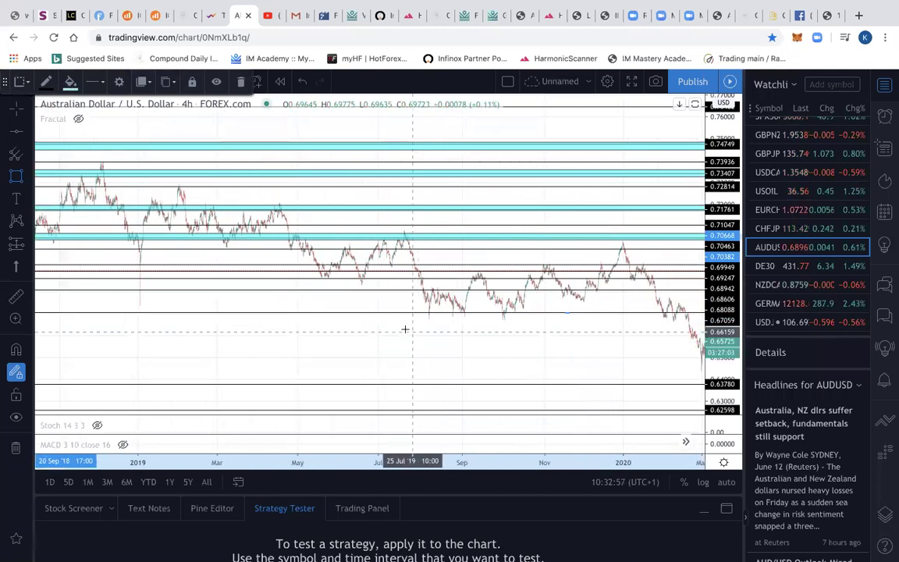
click(370, 312)
drag(411, 309, 566, 314)
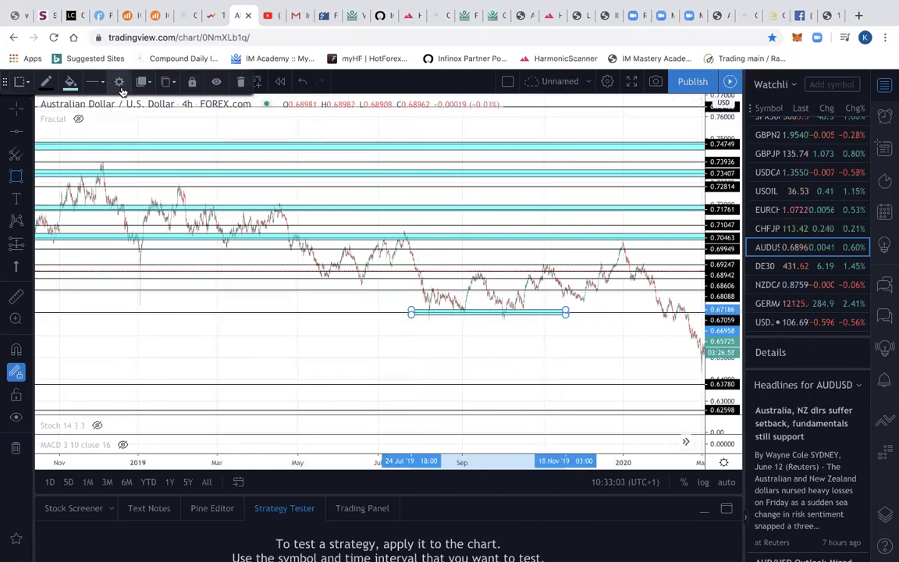
- Extend the 0.67059 rectangle into the future by setting its second coordinate's bar to 15000
click(119, 81)
click(490, 335)
key(ctrl+a)
text(1000)
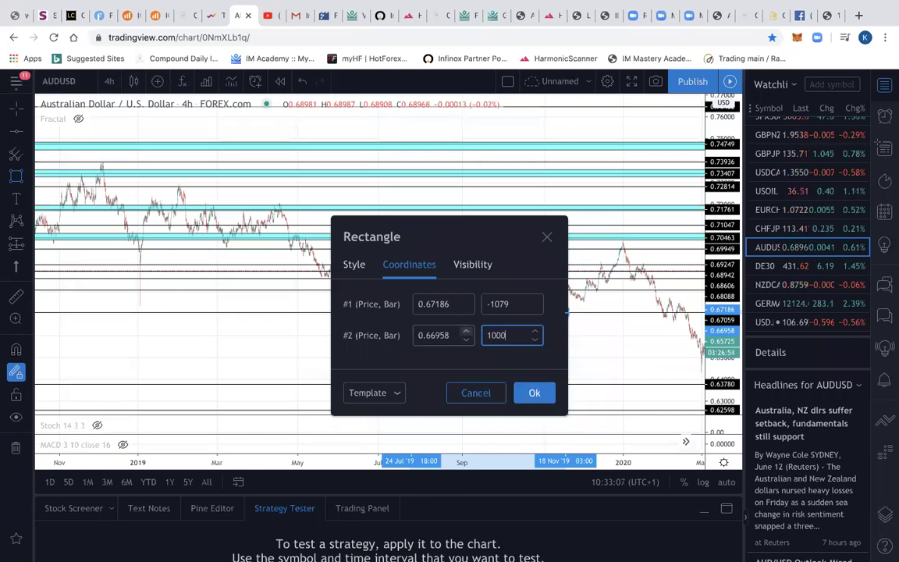
text(000)
key(ctrl+a)
text(15000)
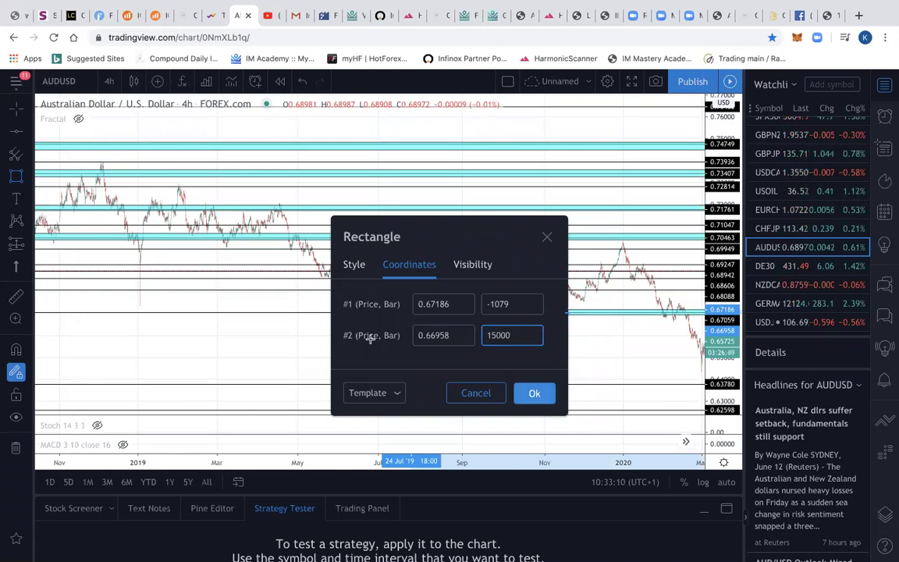
key(Return)
- Draw a rectangle just below the 0.68942 level from 9 April 2019, between about 0.68870 and 0.68756, and set its second coordinate's bar to 10000
scroll(370, 338, right, 2)
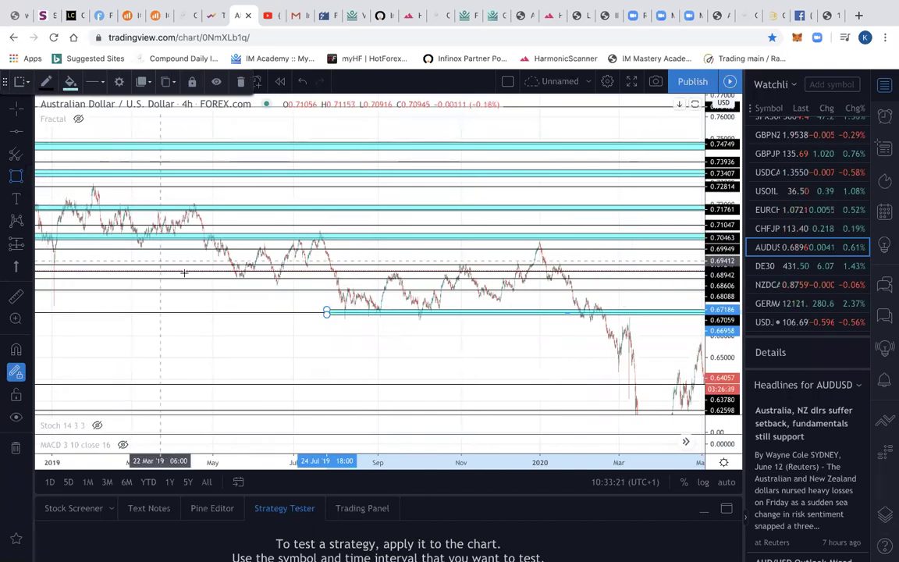
mouse_move(184, 273)
mouse_down()
mouse_move(244, 288)
mouse_move(361, 277)
mouse_move(614, 275)
mouse_up()
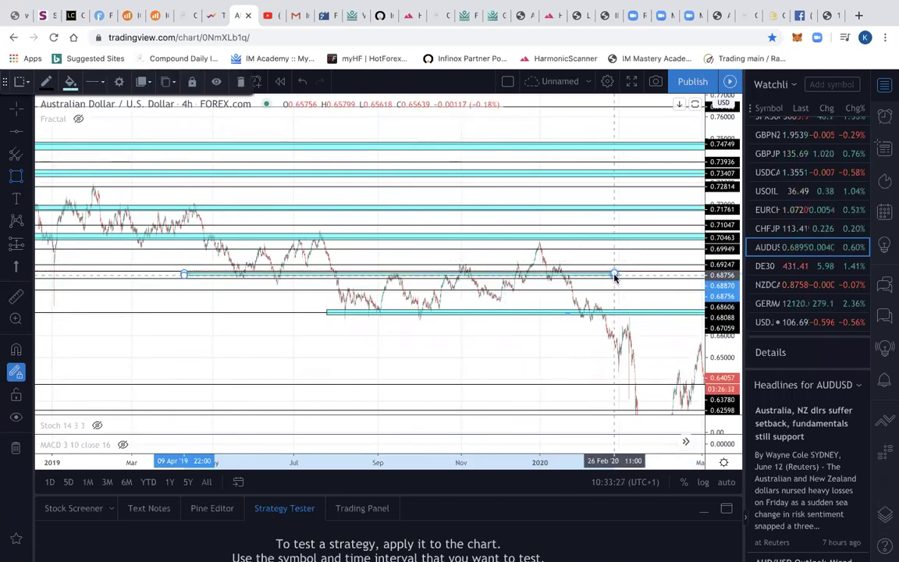
click(118, 81)
click(509, 336)
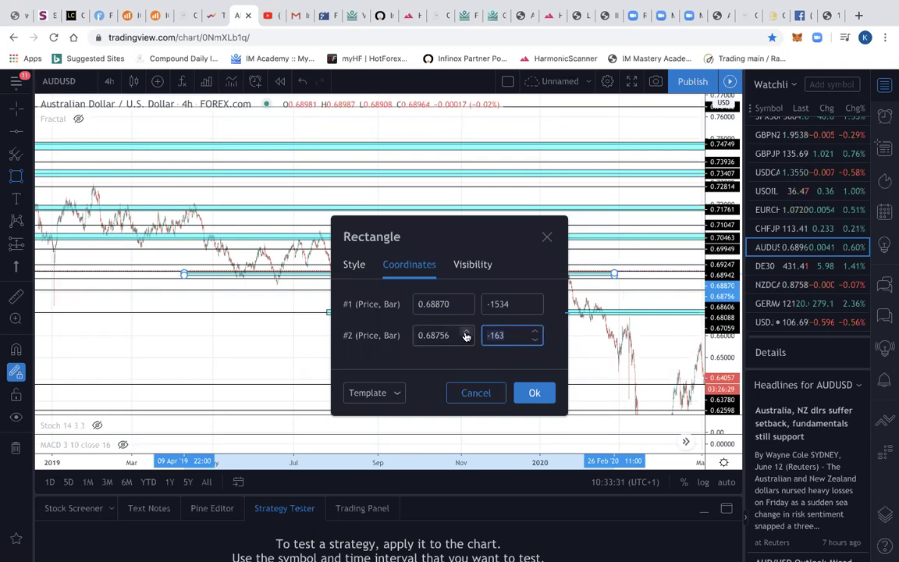
text(1000)
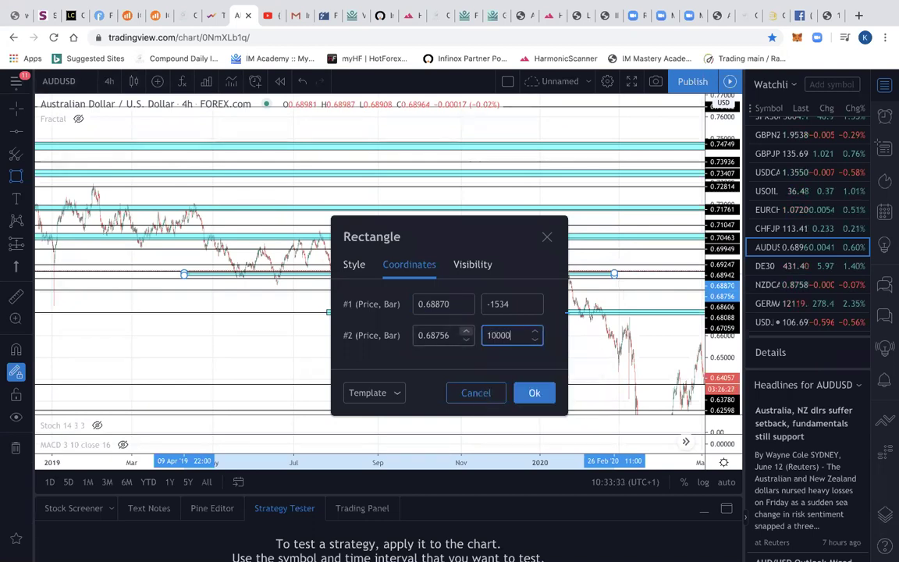
click(534, 392)
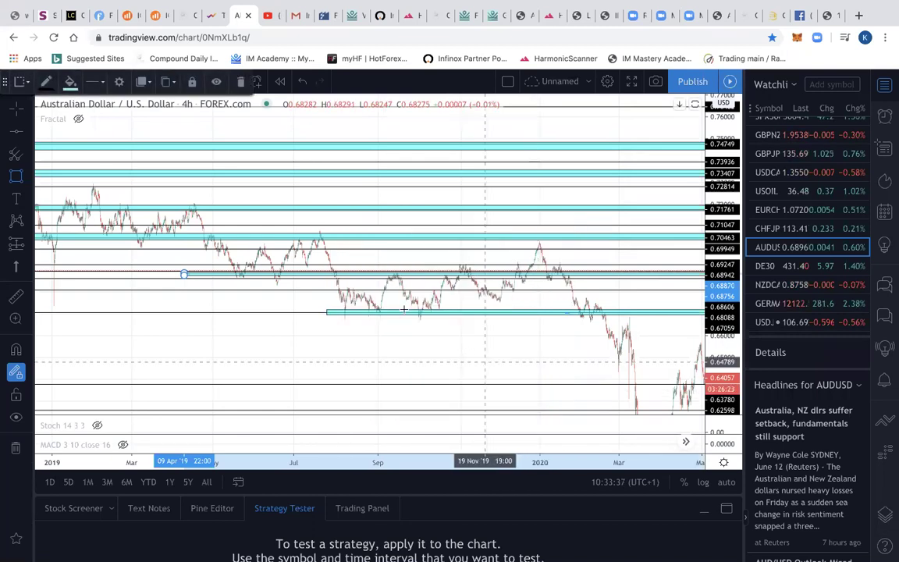
- Examine how price reacts at the 0.67059 and 0.68756–0.68870 zones from mid-2019 through June 2020
scroll(400, 310, up, 3)
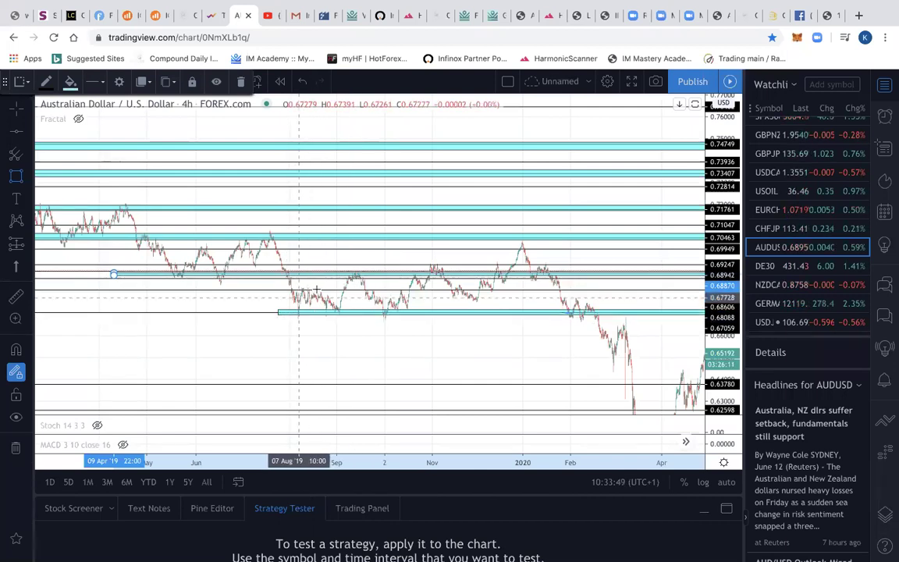
scroll(522, 372, up, 1)
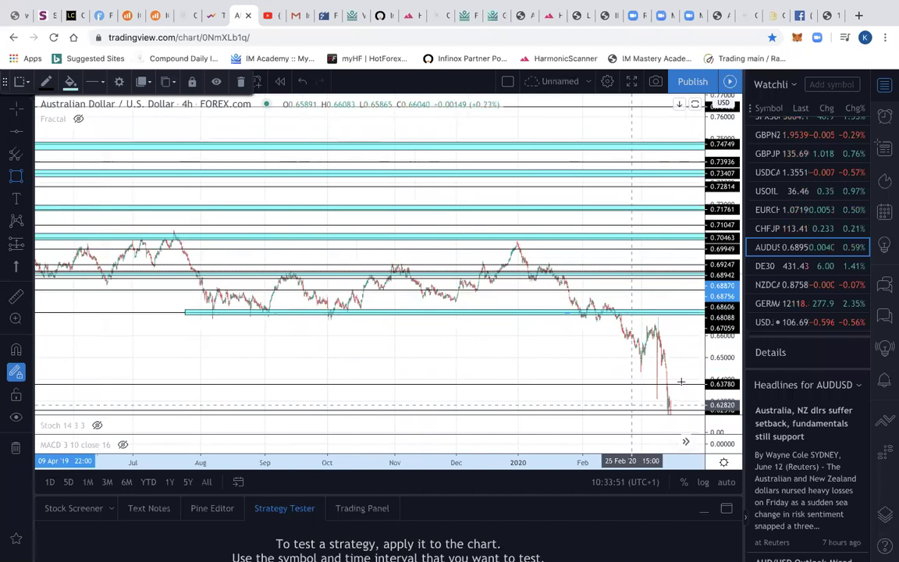
scroll(332, 339, up, 2)
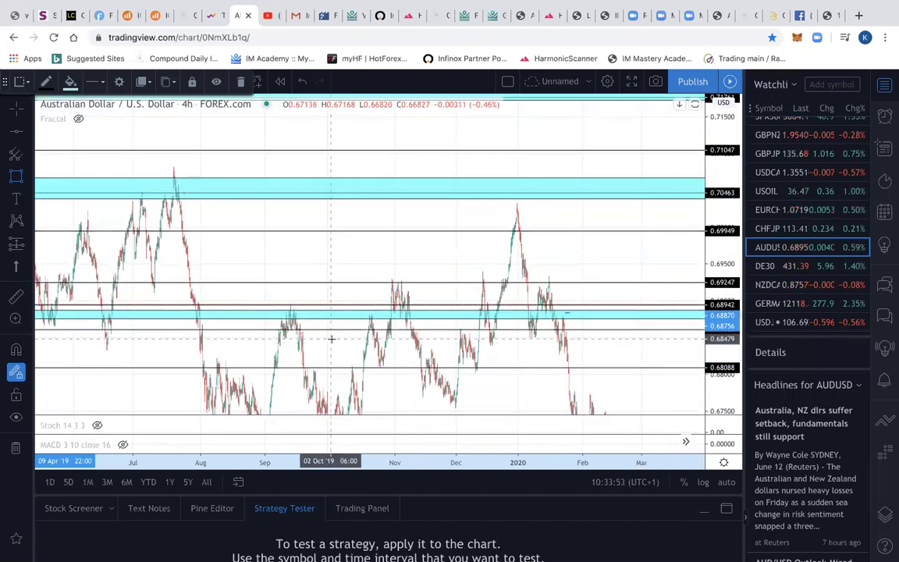
drag(316, 267, 409, 94)
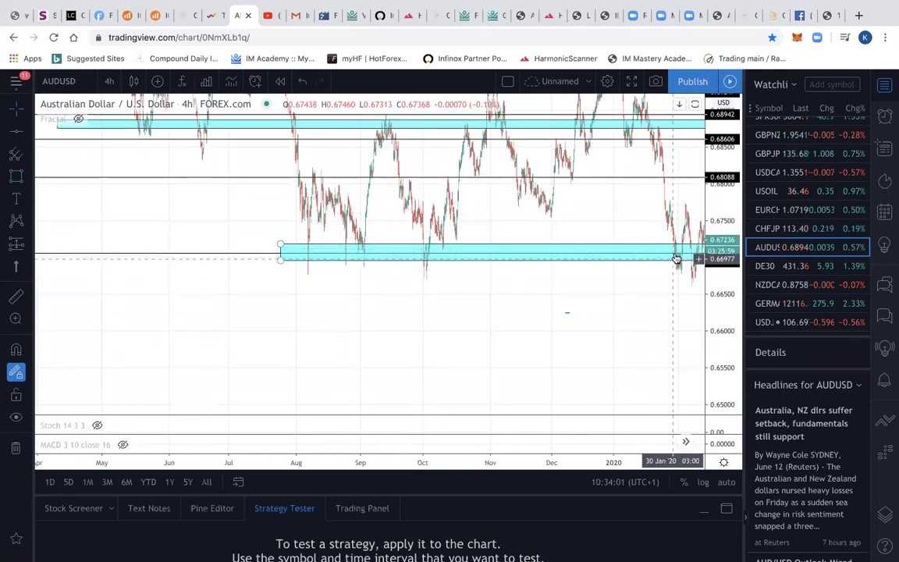
click(545, 258)
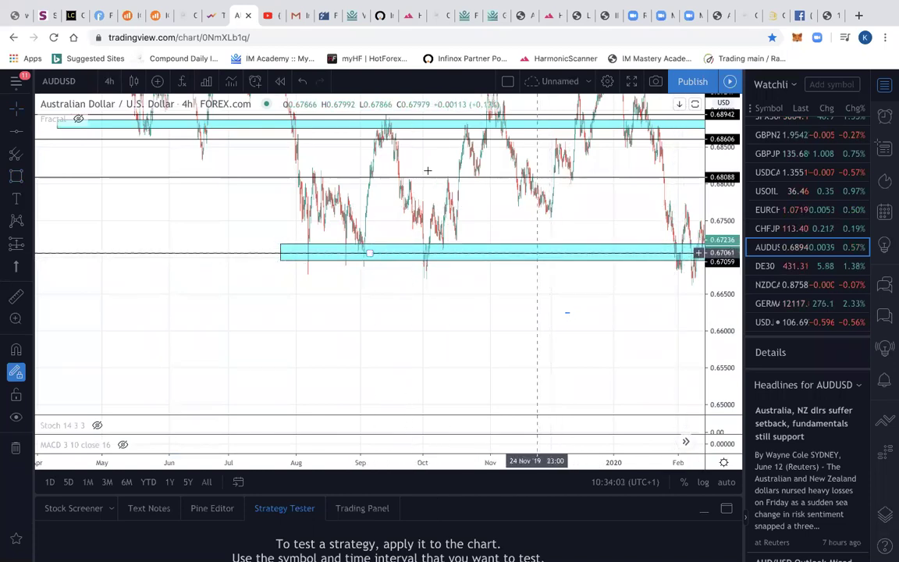
drag(391, 125, 460, 132)
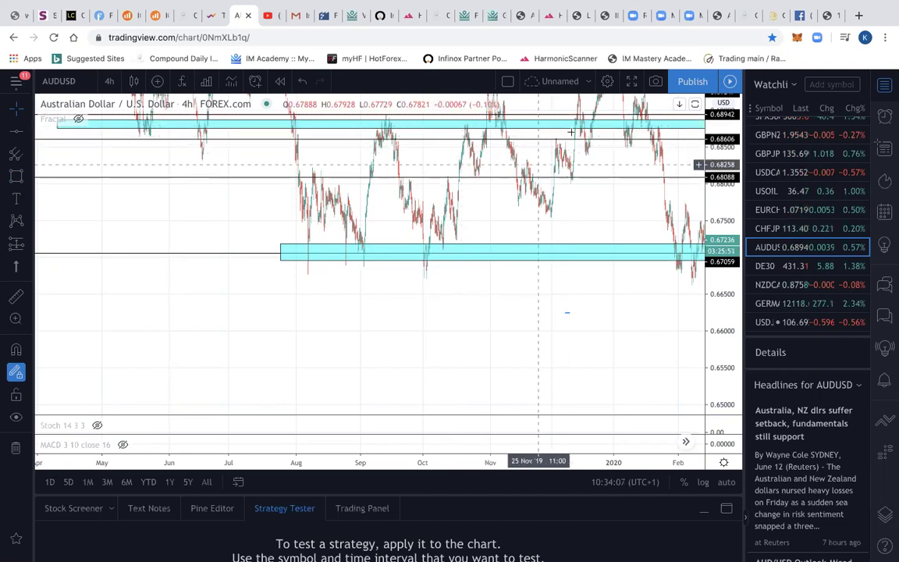
scroll(581, 131, right, 5)
scroll(586, 131, right, 9)
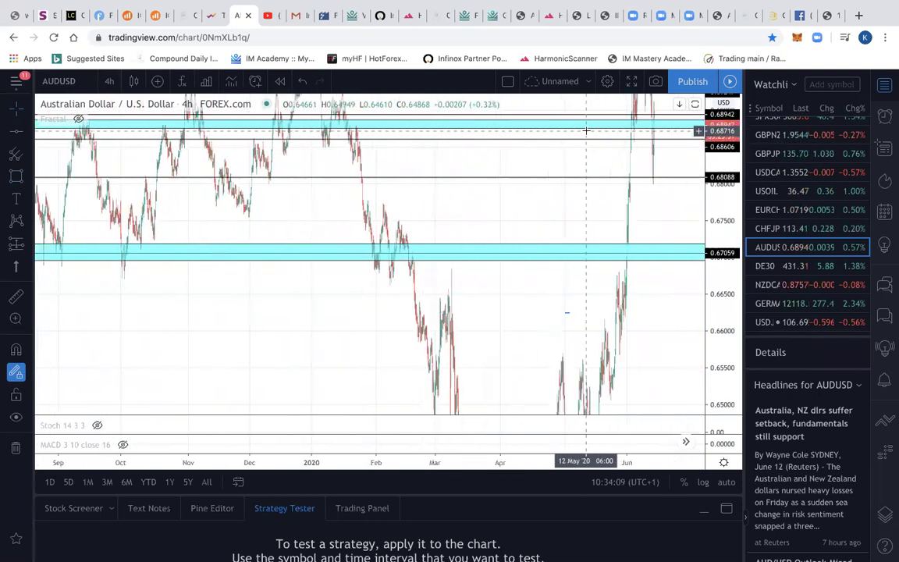
drag(712, 179, 726, 337)
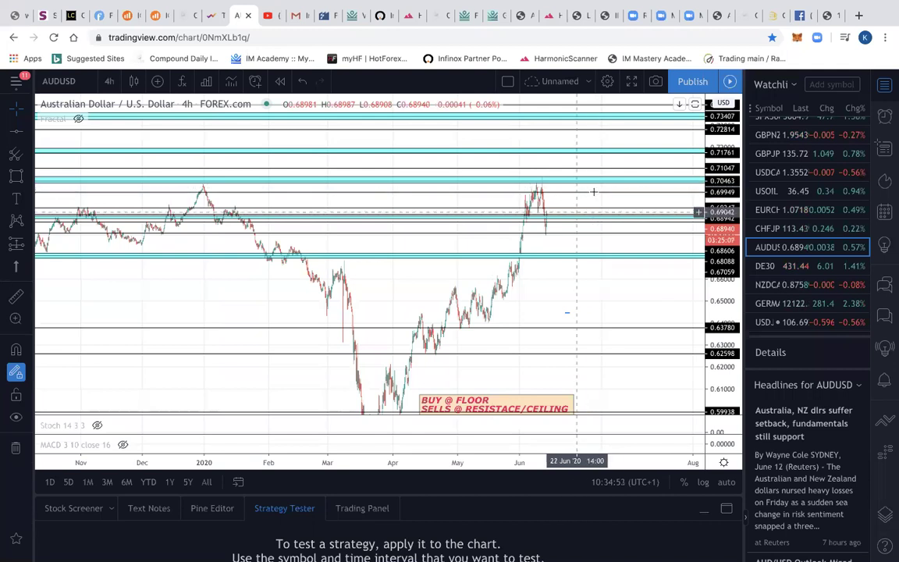
- Switch the AUDUSD chart to the 1-hour timeframe
scroll(593, 191, up, 5)
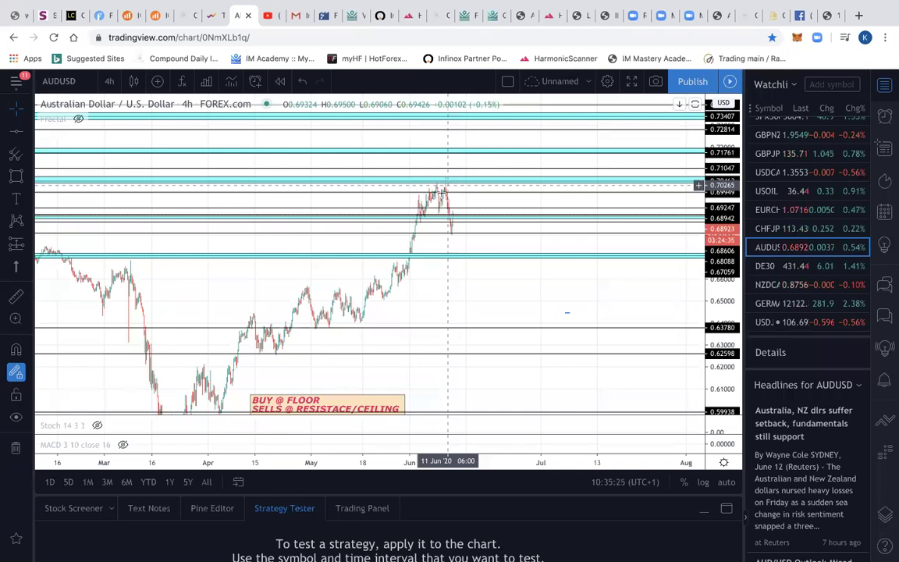
scroll(378, 234, up, 3)
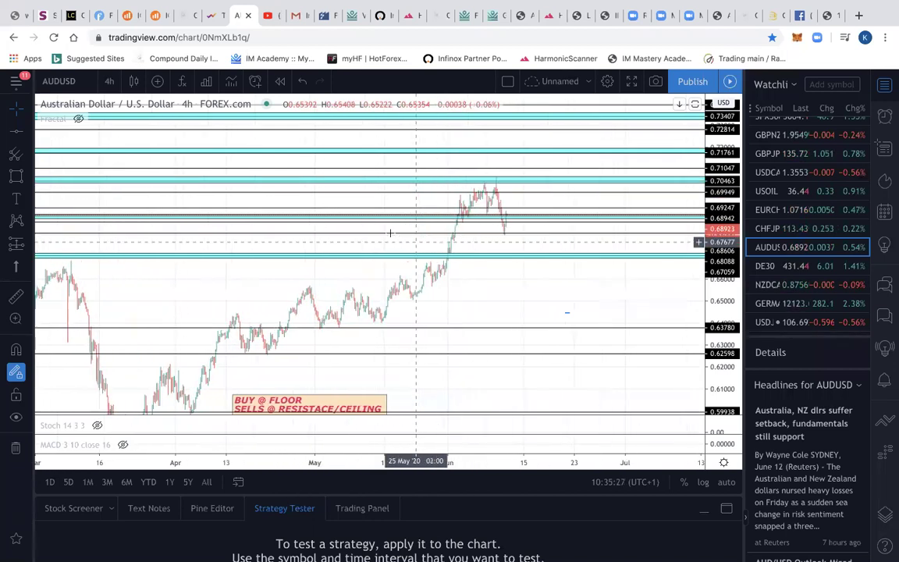
scroll(390, 232, up, 2)
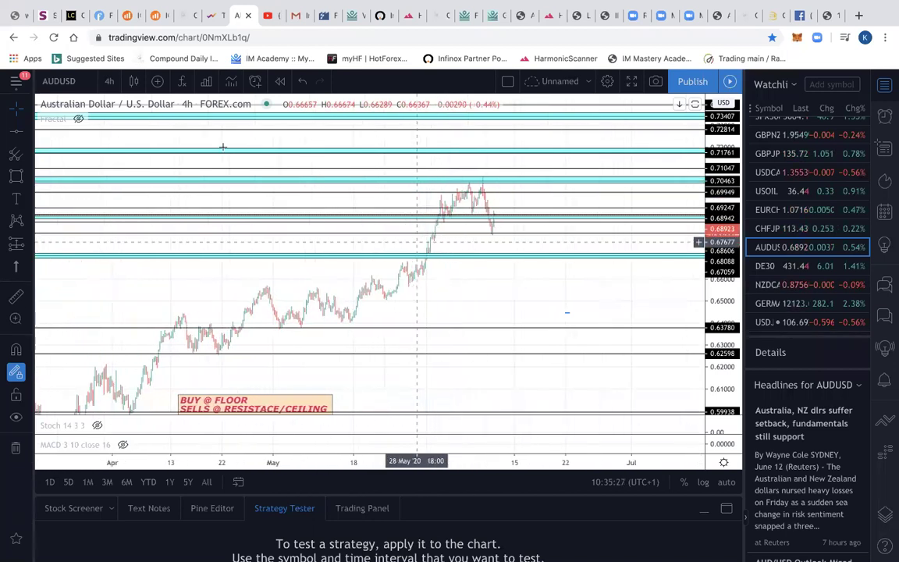
click(110, 81)
click(120, 277)
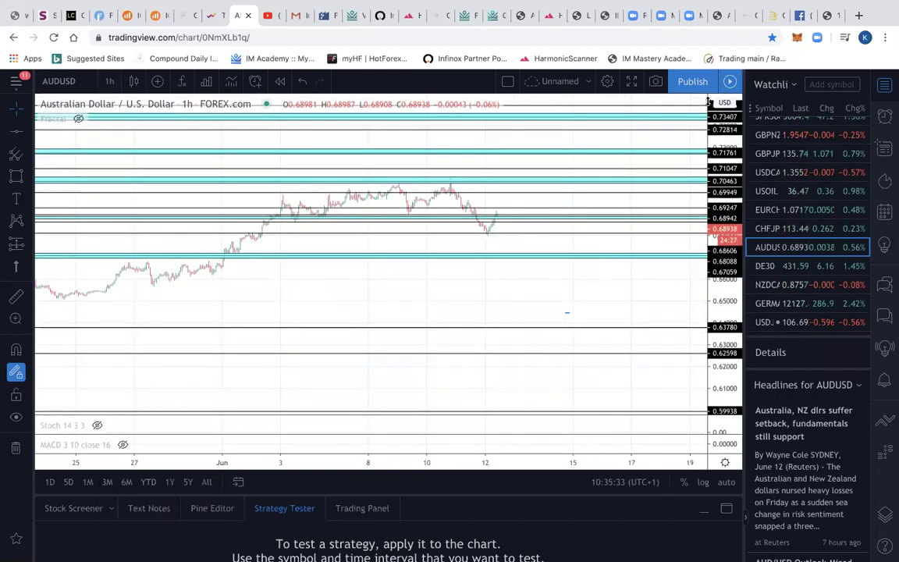
- Examine the early June 2020 hourly candles against the highlighted 0.70463 resistance zone
drag(710, 103, 718, 236)
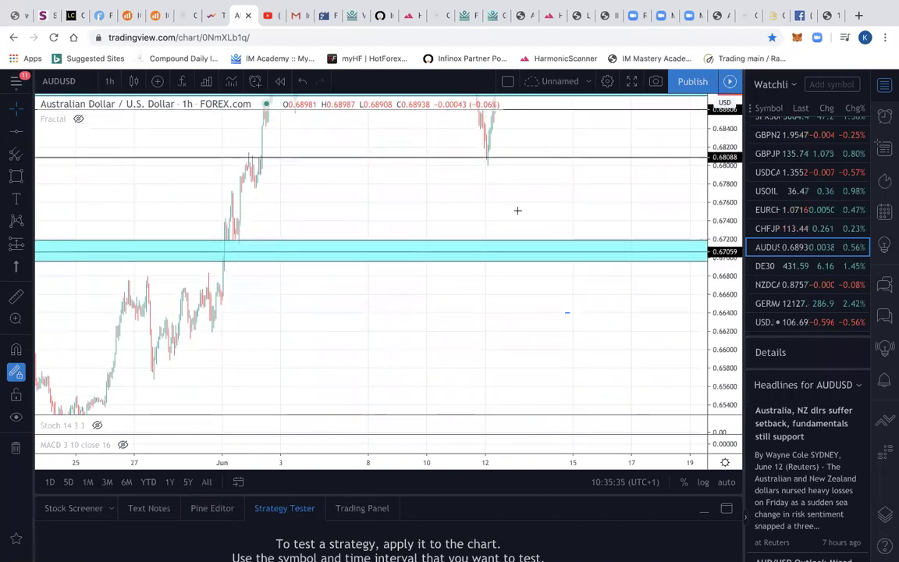
right_click(517, 208)
click(459, 201)
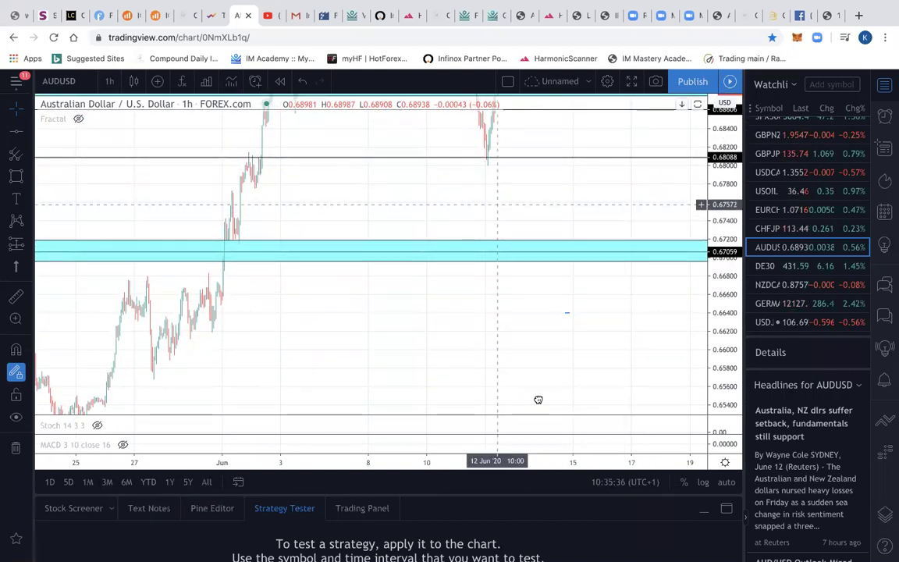
key(alt+r)
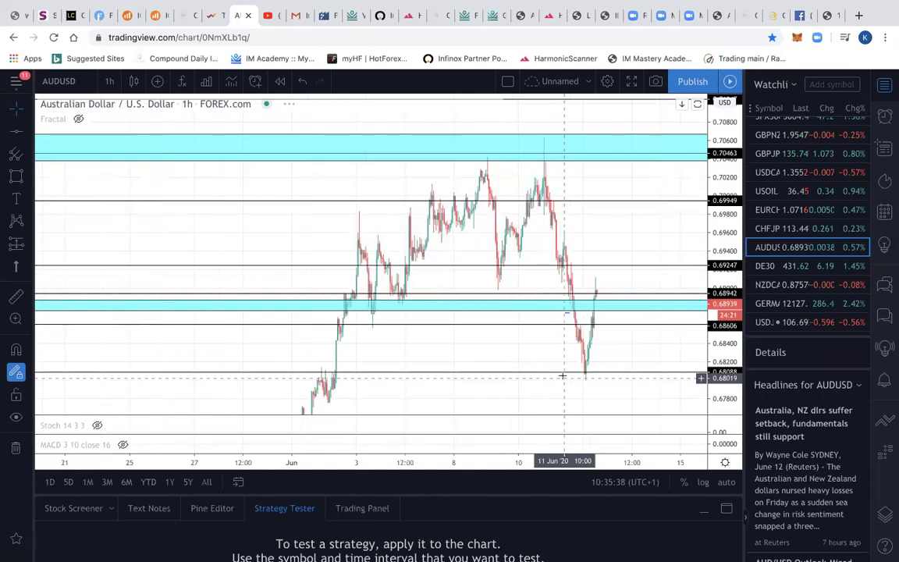
scroll(564, 377, up, 3)
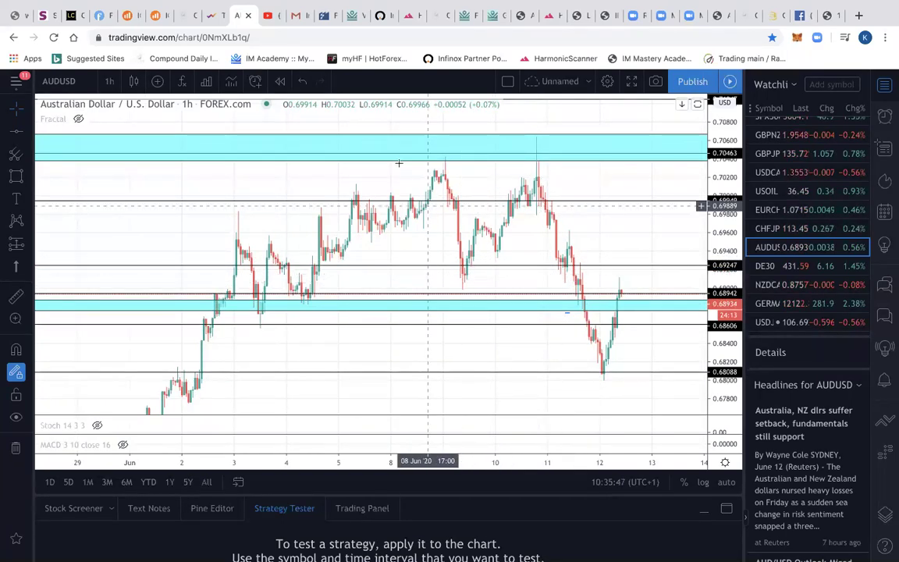
click(457, 161)
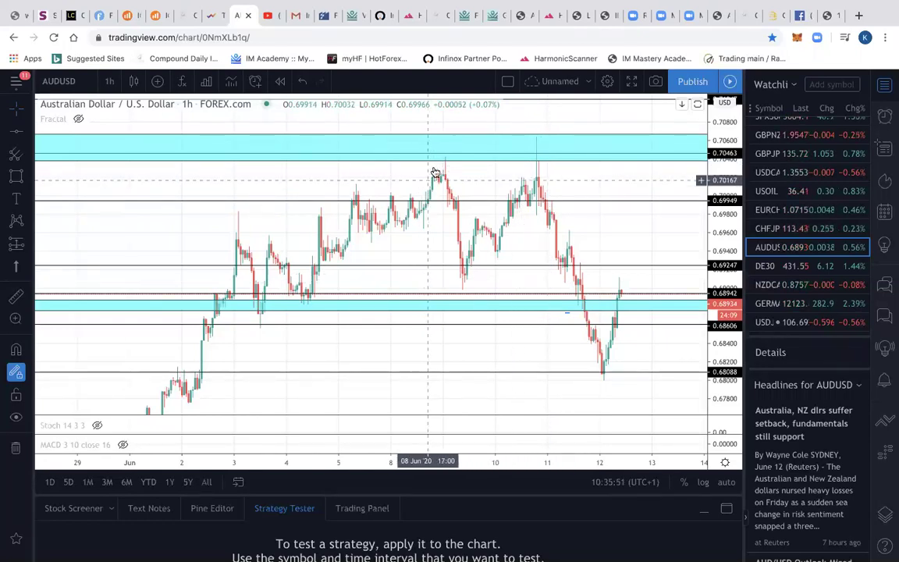
click(507, 154)
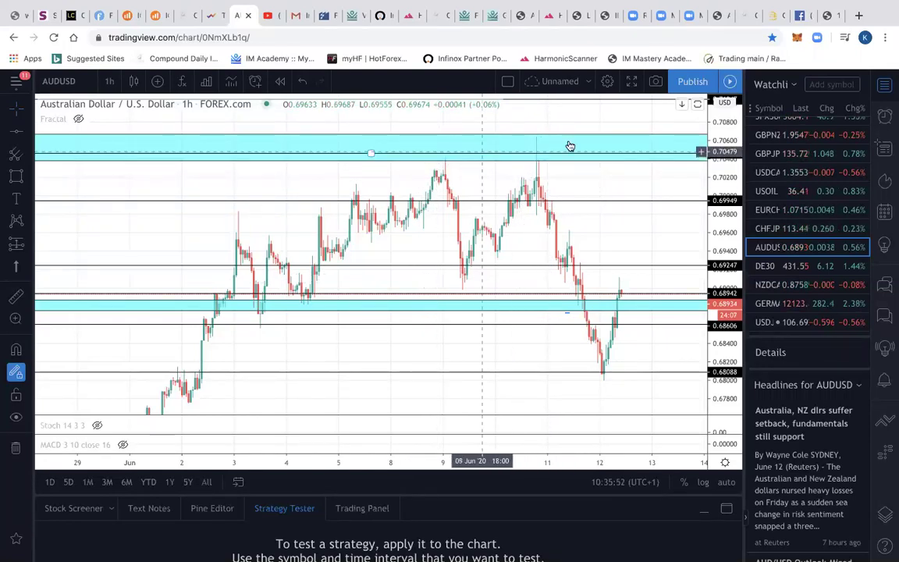
click(531, 163)
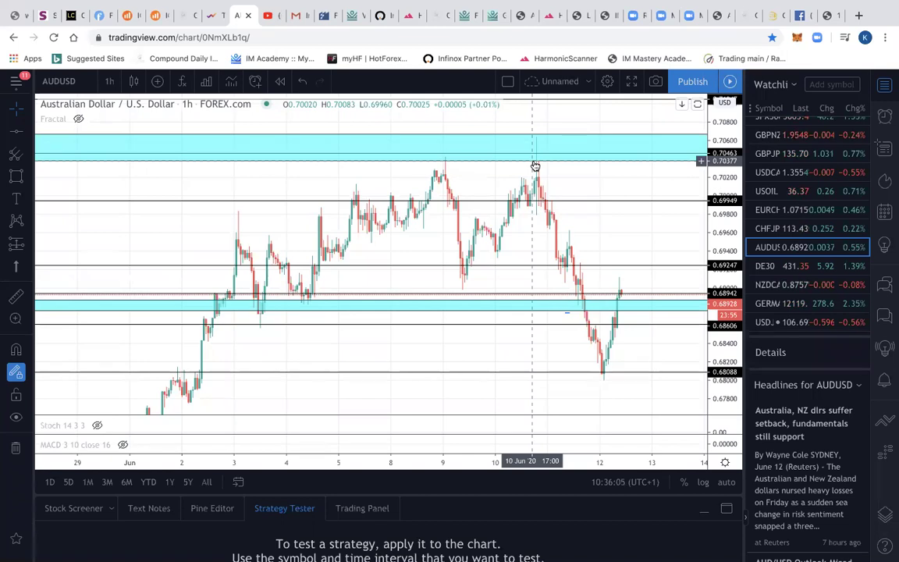
right_click(892, 286)
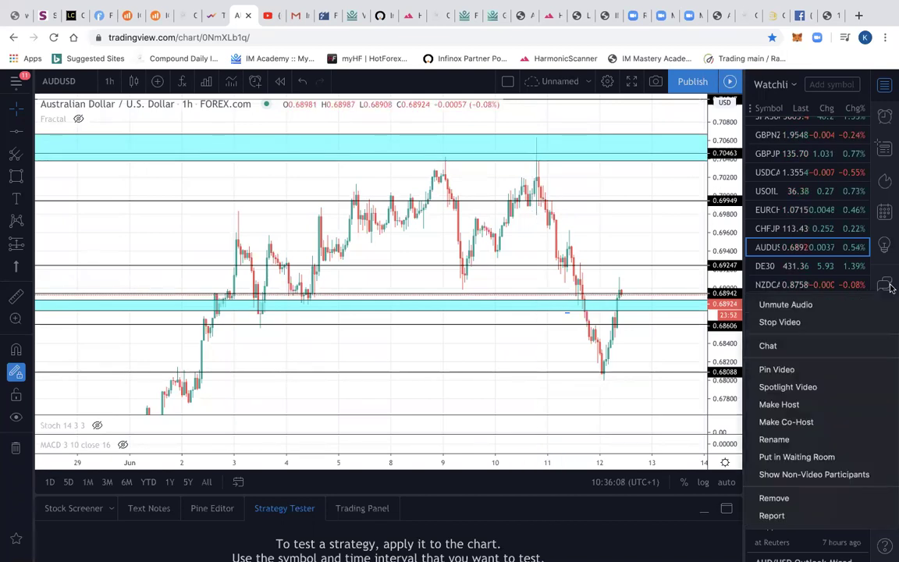
click(797, 328)
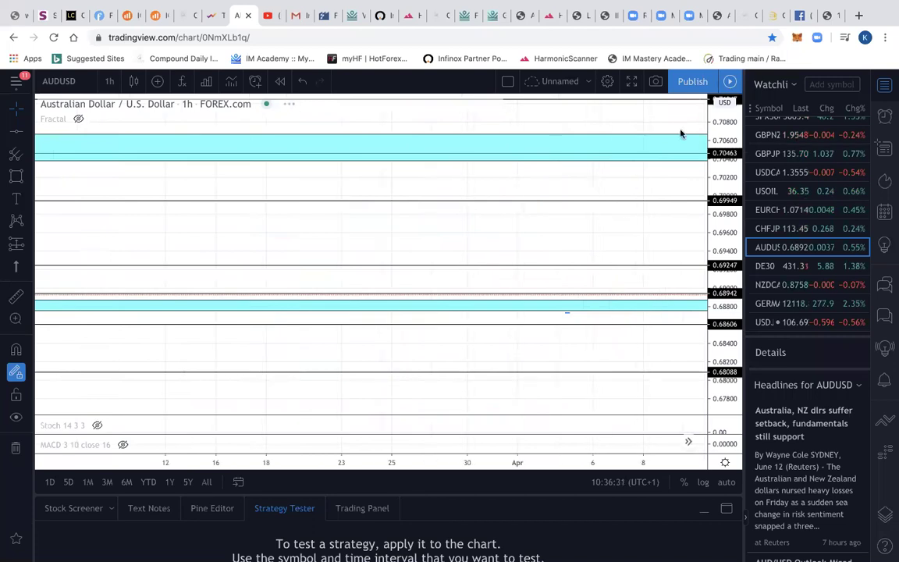
- Review the hourly price action from December 2019 to June 2020 against the marked zones and the 0.68088 support line
drag(730, 114, 644, 347)
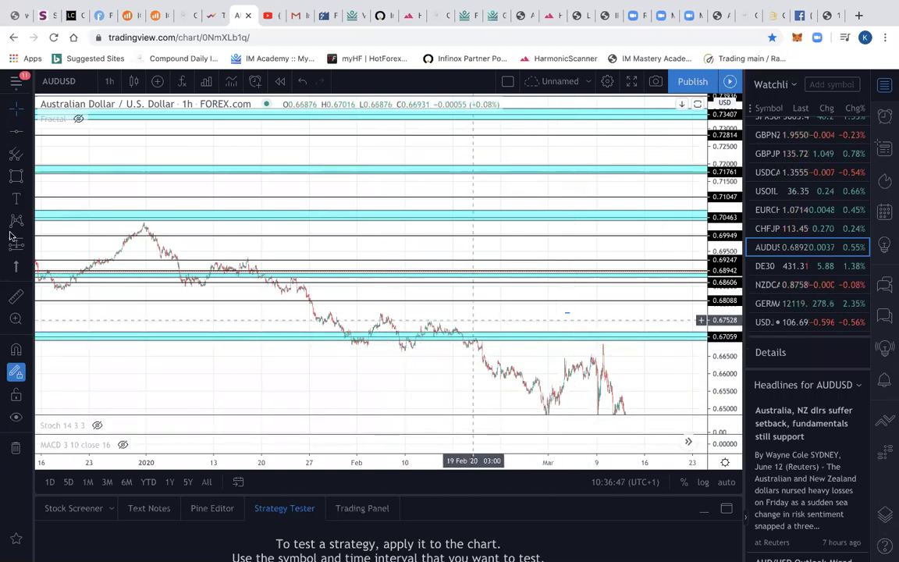
drag(120, 224, 286, 258)
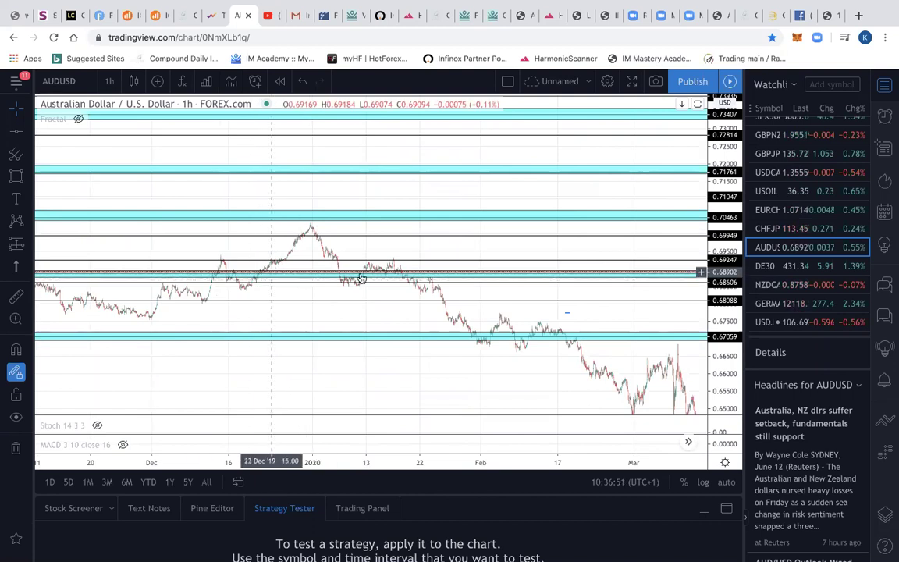
scroll(392, 276, right, 20)
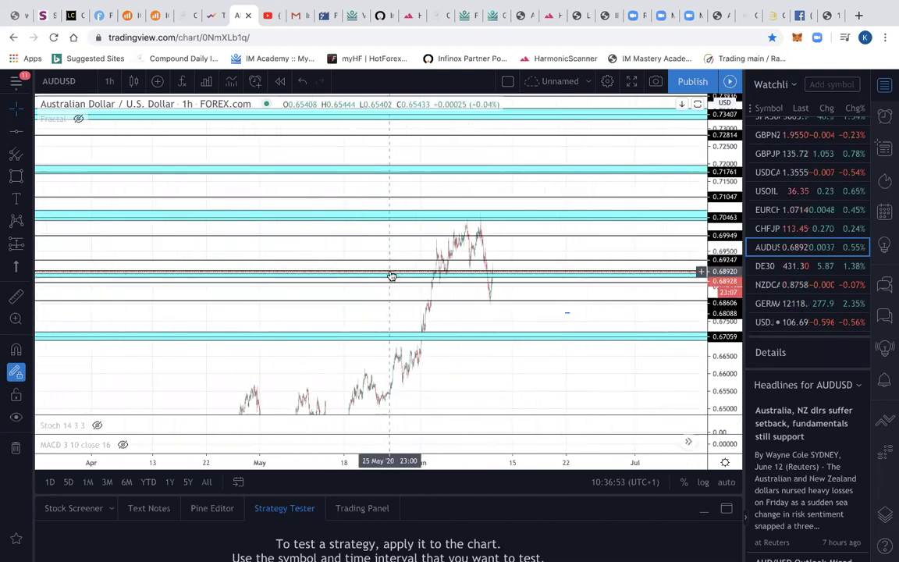
scroll(392, 276, left, 10)
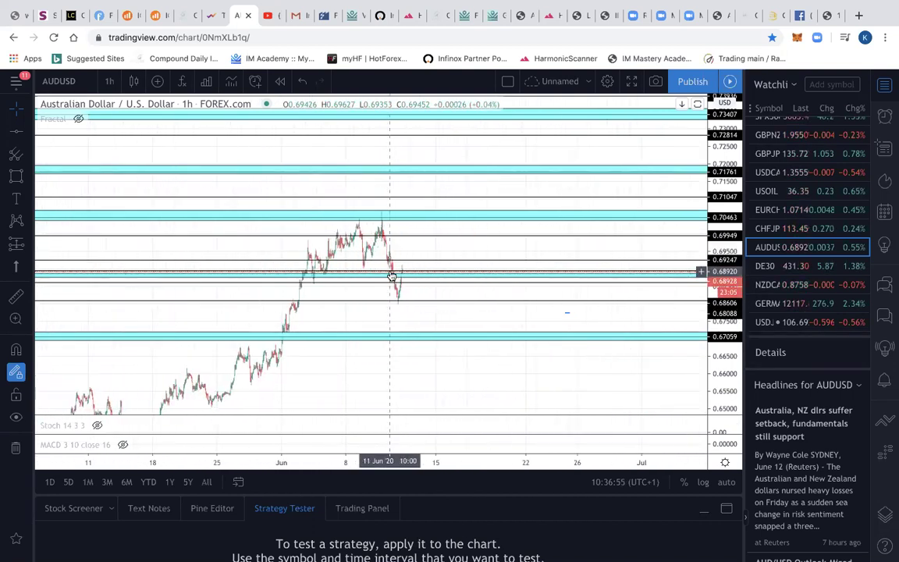
scroll(392, 276, up, 5)
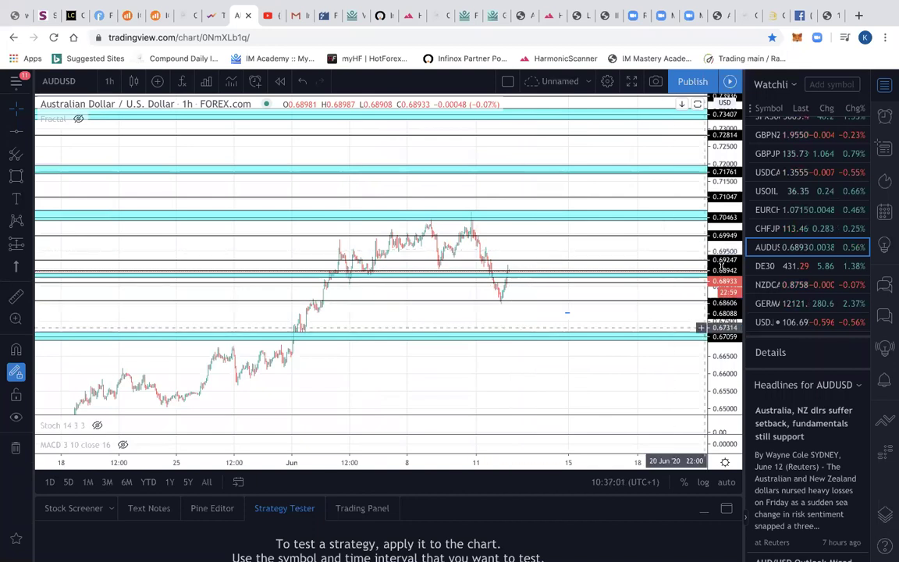
scroll(578, 279, up, 3)
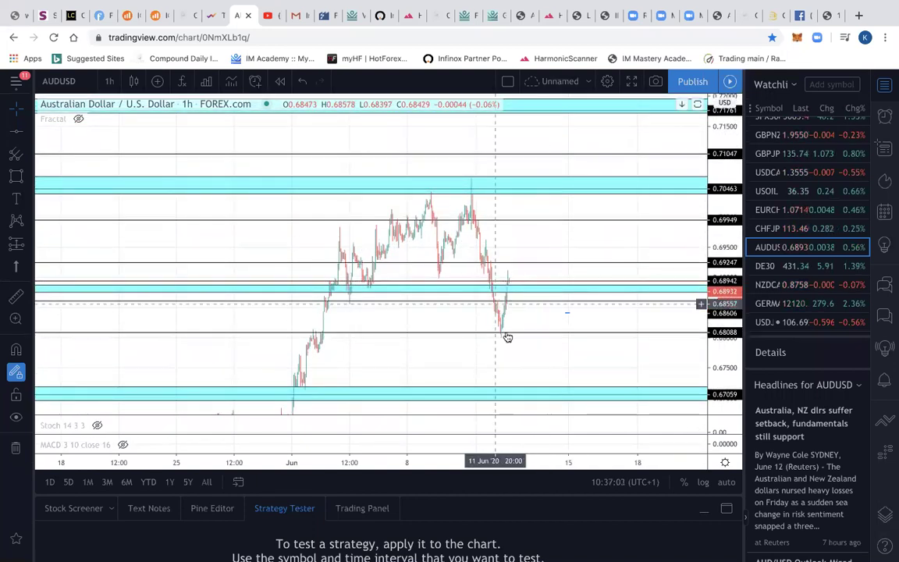
click(508, 333)
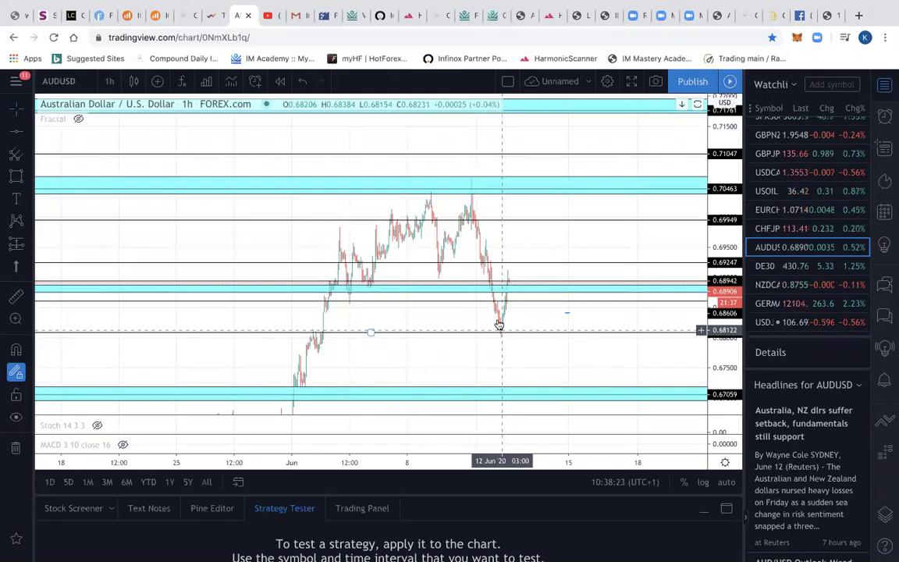
scroll(597, 313, down, 3)
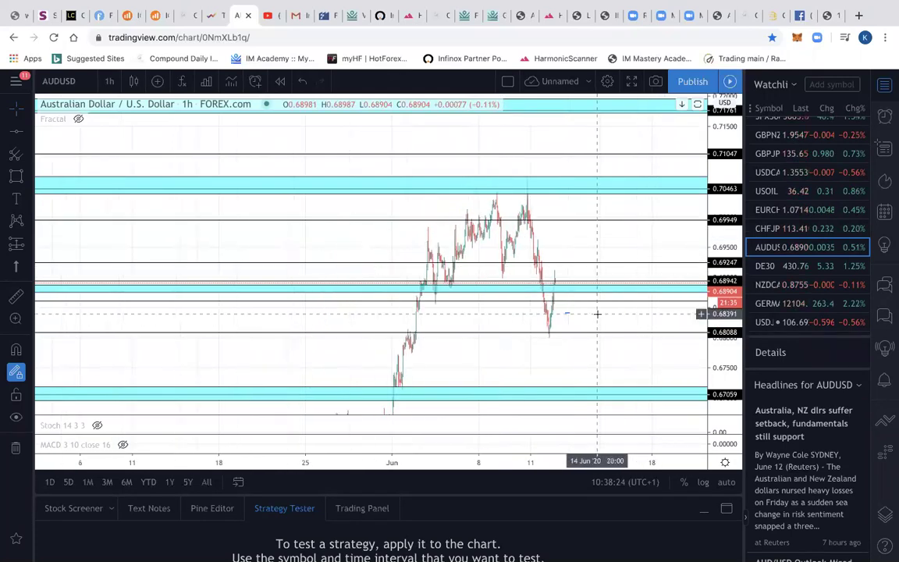
scroll(597, 314, up, 6)
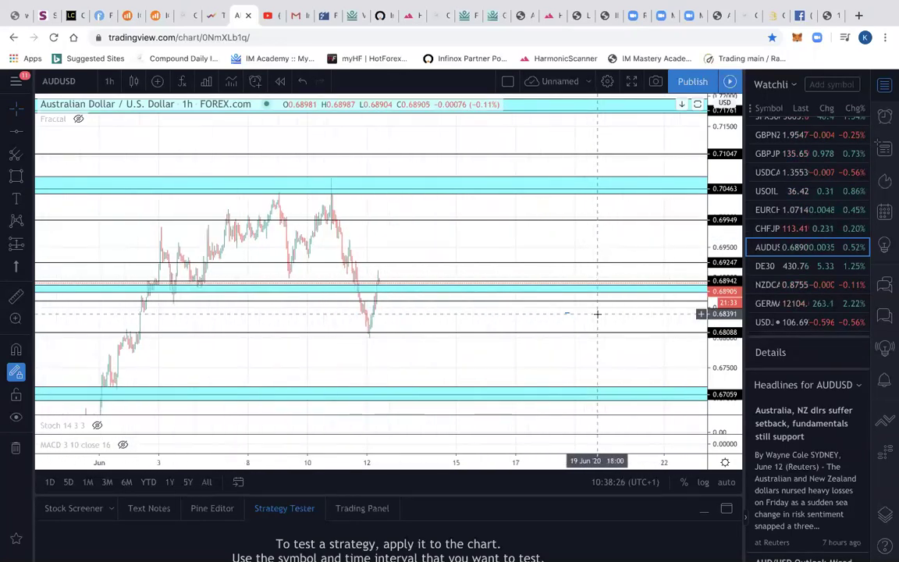
- Remove all drawings from the AUDUSD chart and switch it to the 4-hour timeframe
scroll(597, 314, left, 5)
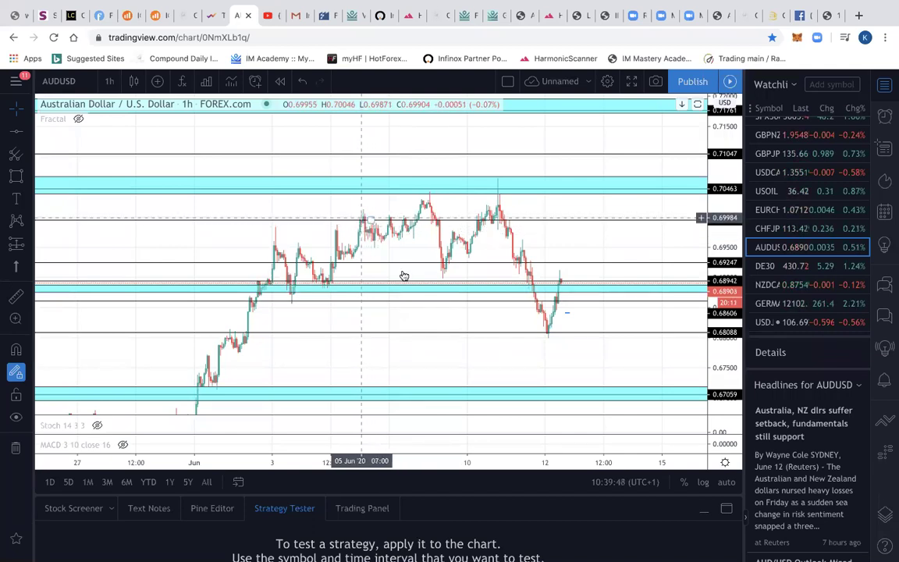
click(16, 451)
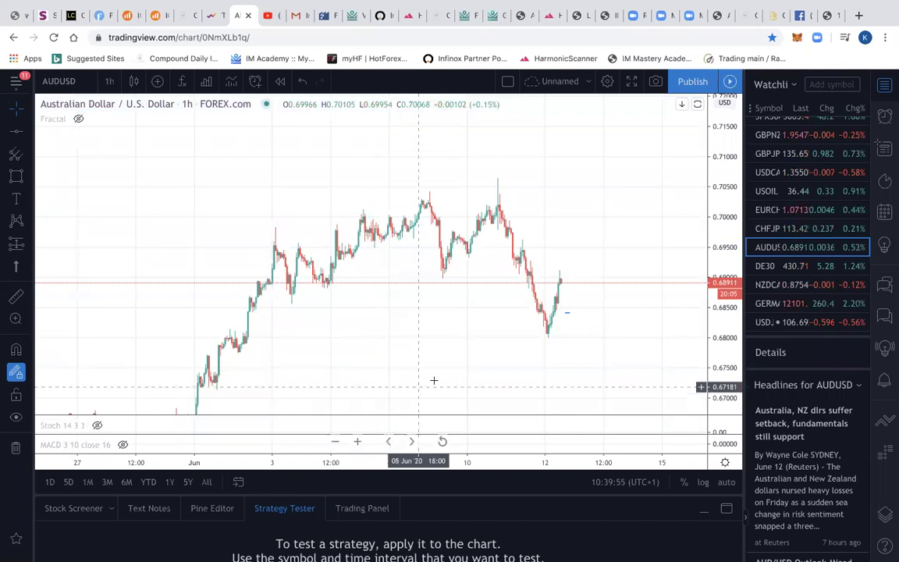
scroll(432, 379, down, 3)
drag(718, 308, 719, 336)
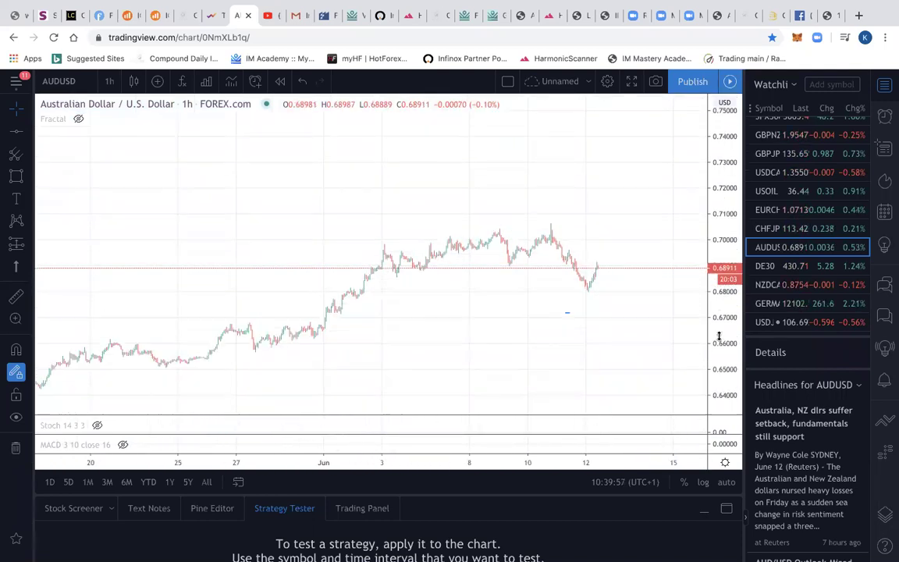
click(110, 83)
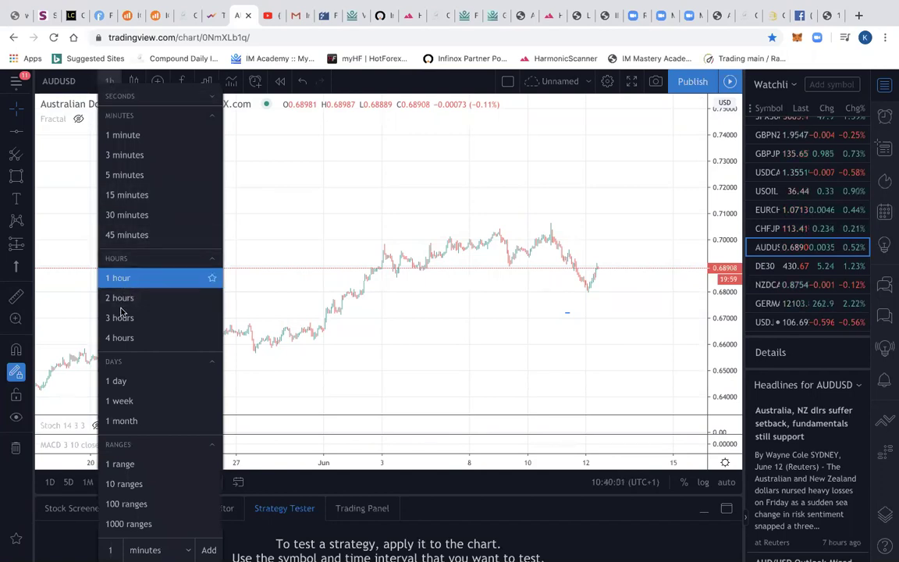
click(120, 341)
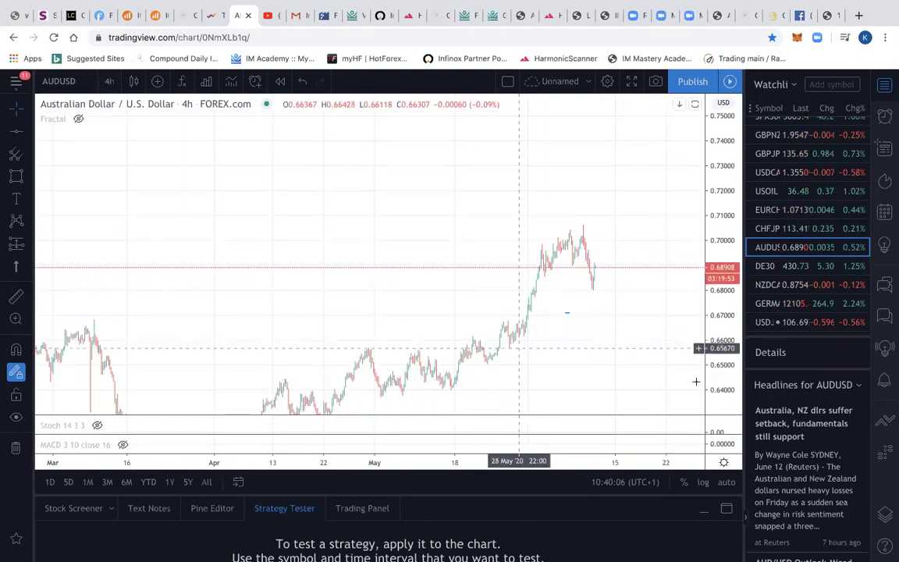
- Place horizontal lines on the AUDUSD chart at about 0.70269, 0.68014, 0.66922 and 0.69250, along the upper swing highs and lows
scroll(507, 328, down, 3)
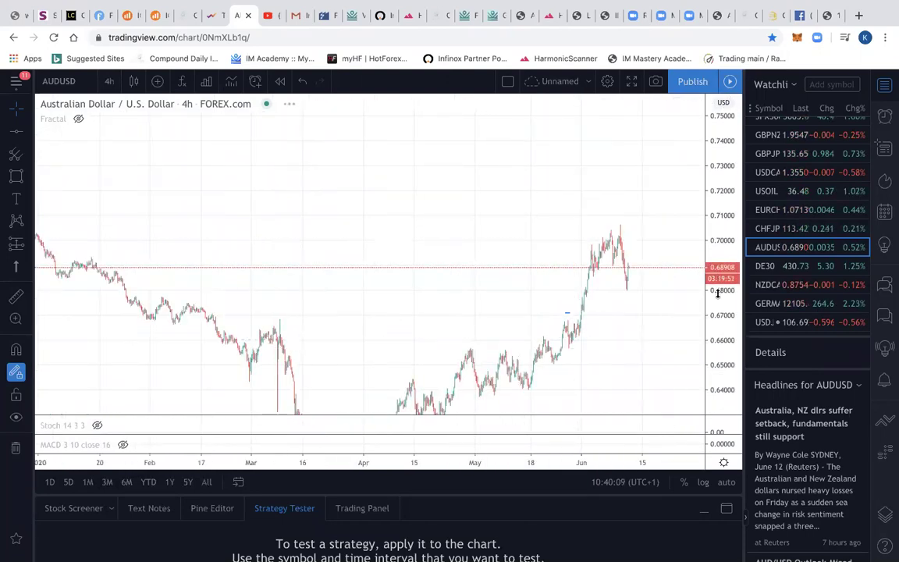
drag(717, 293, 538, 377)
scroll(538, 377, left, 5)
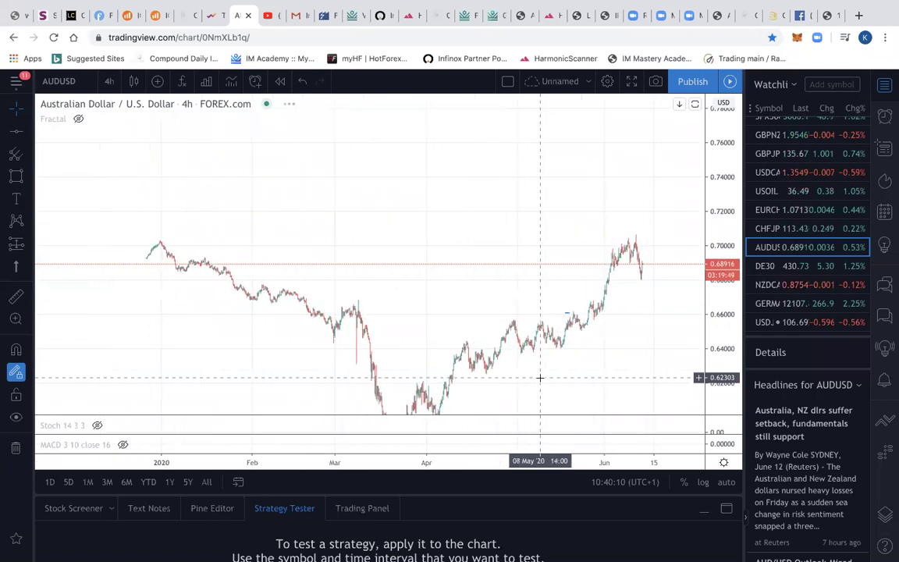
scroll(540, 377, up, 1)
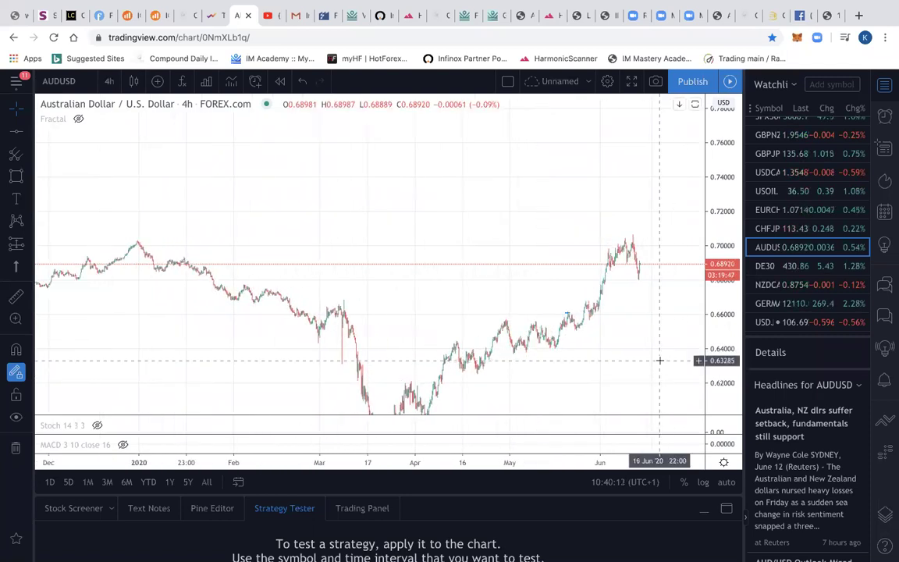
right_click(659, 360)
click(611, 366)
drag(610, 366, 611, 290)
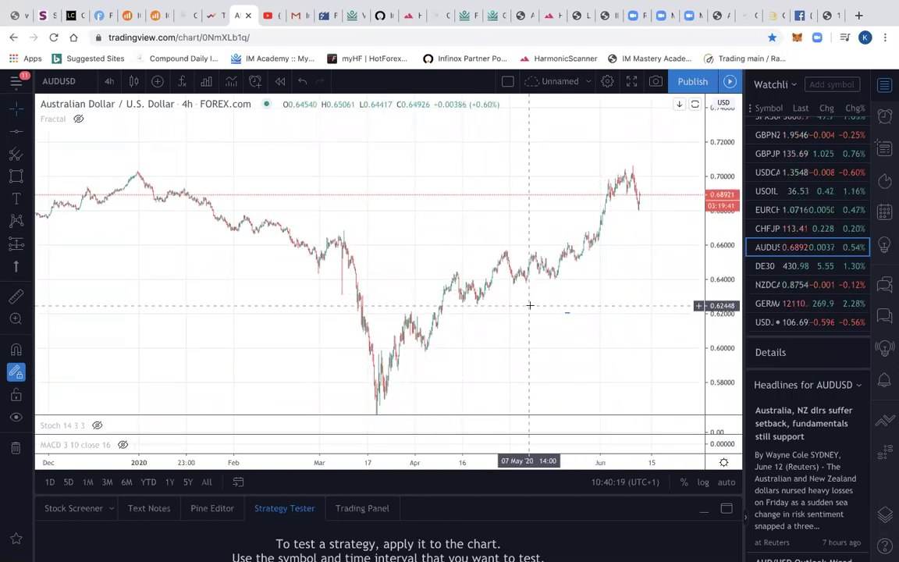
scroll(529, 305, down, 1)
scroll(530, 305, down, 3)
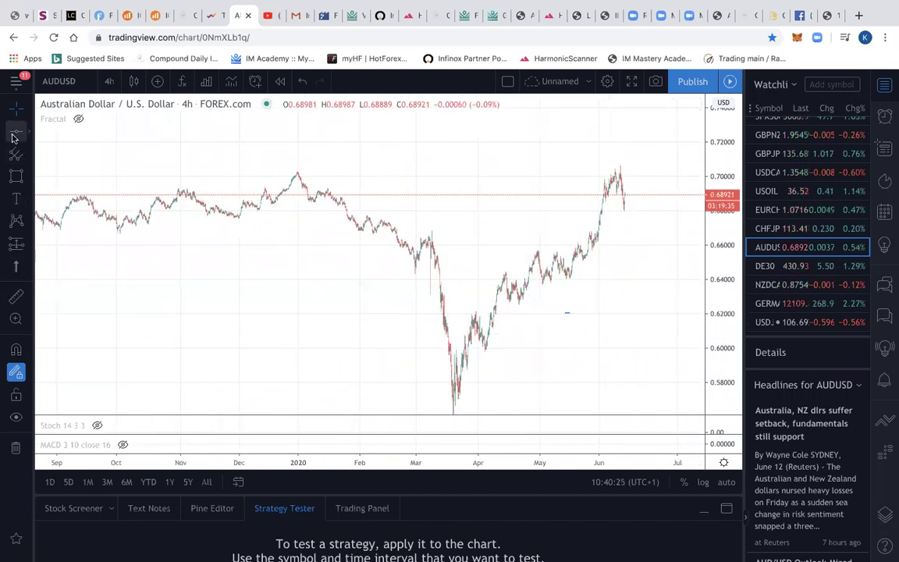
click(595, 171)
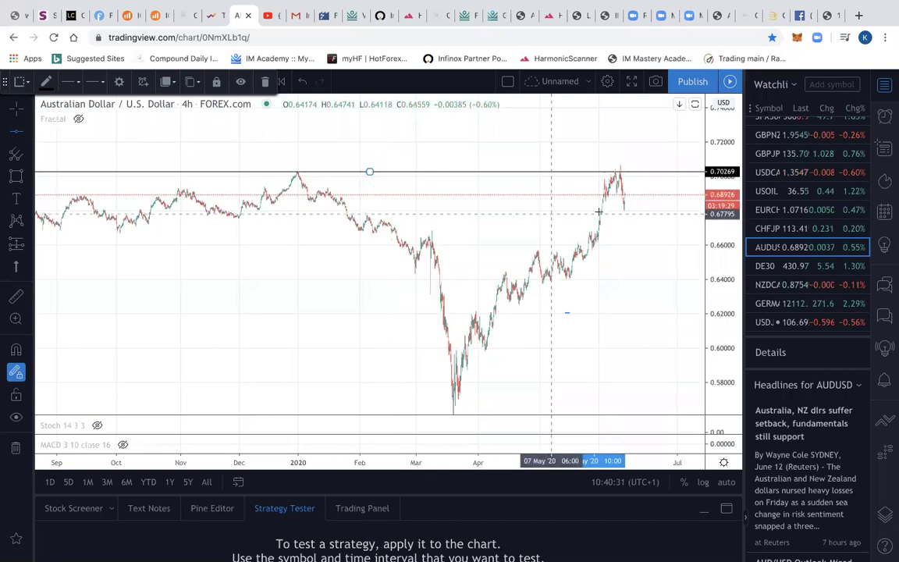
click(624, 210)
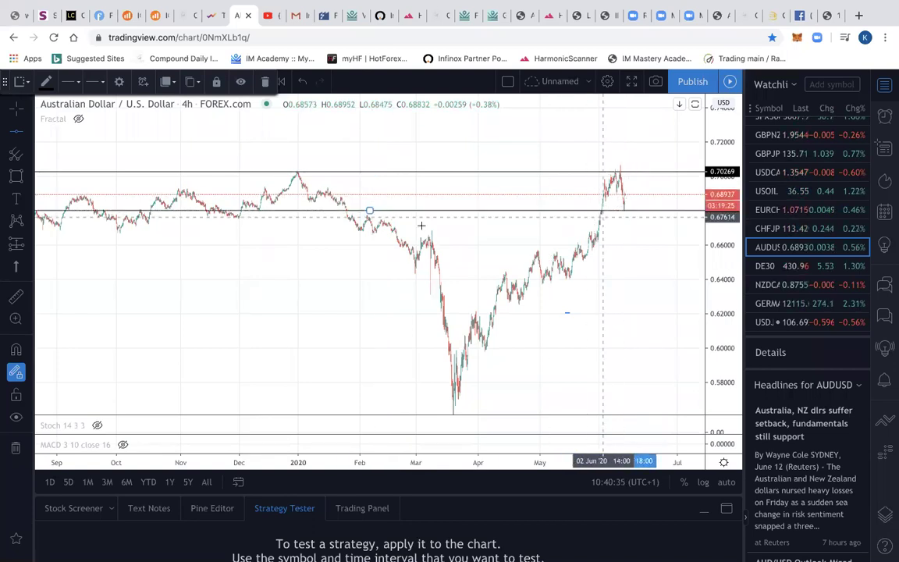
click(56, 227)
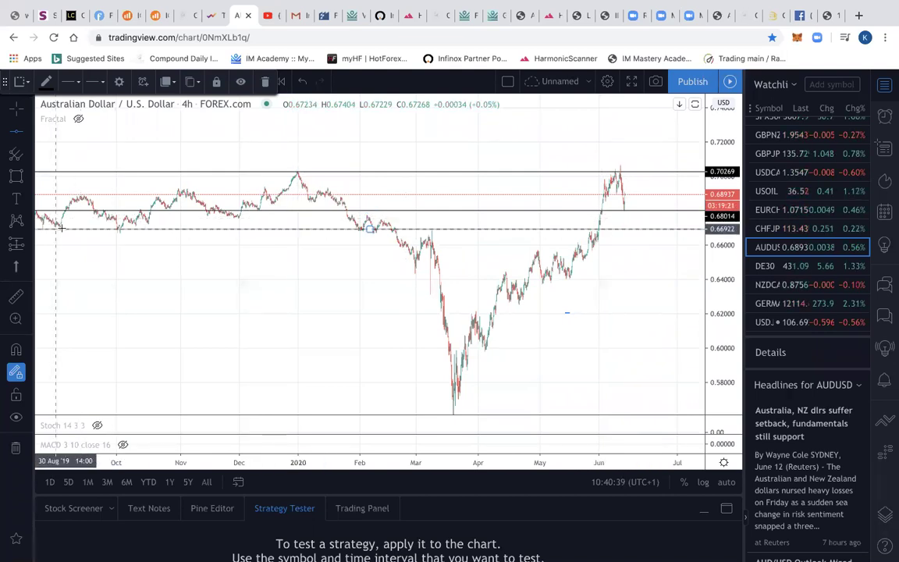
click(105, 189)
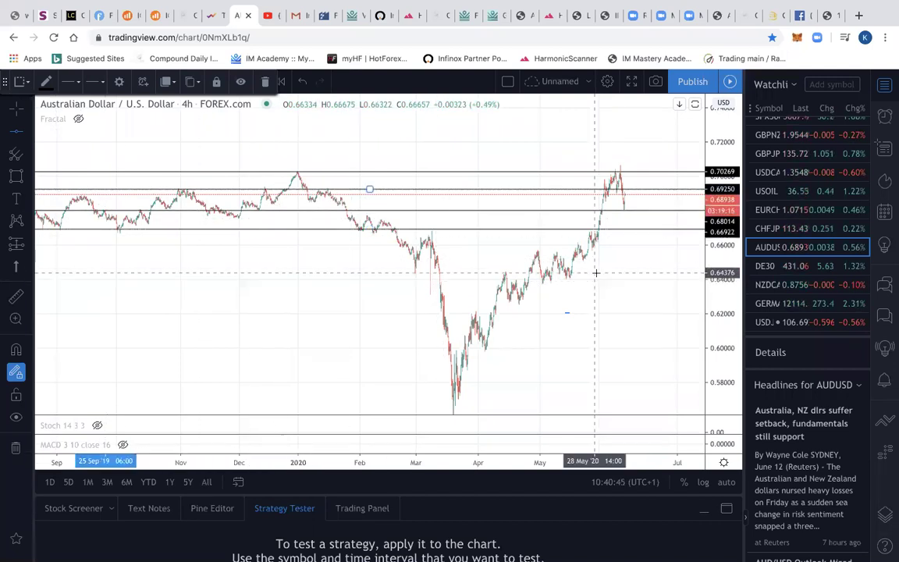
- Add horizontal lines at about 0.64194, 0.62812, 0.59975, 0.57065 and 0.55111, down to the March 2020 low
drag(566, 189, 491, 349)
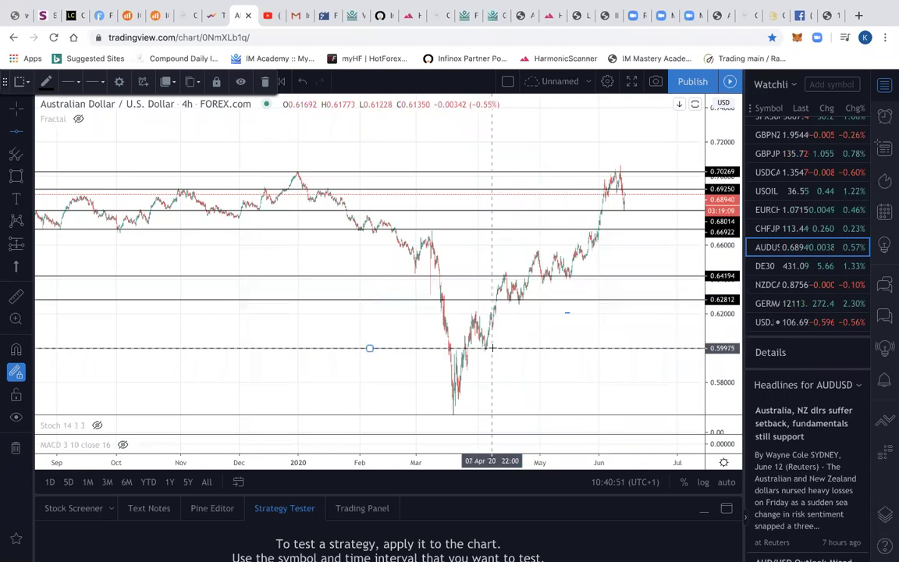
scroll(474, 398, up, 3)
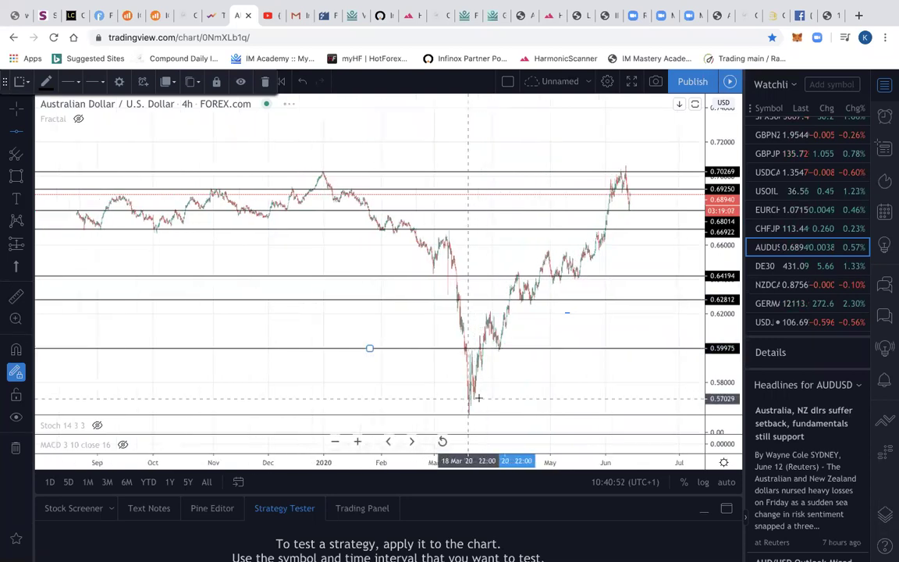
drag(478, 397, 481, 398)
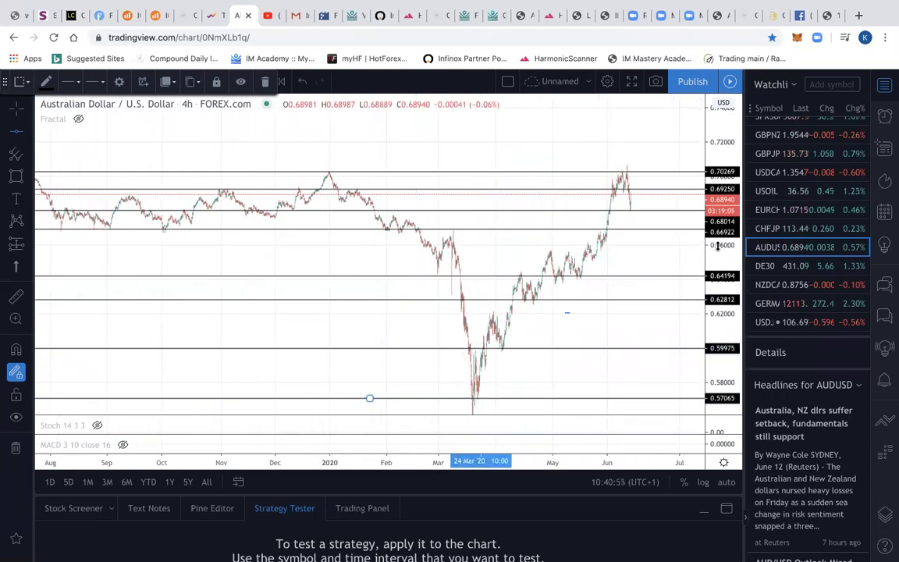
drag(479, 382, 480, 384)
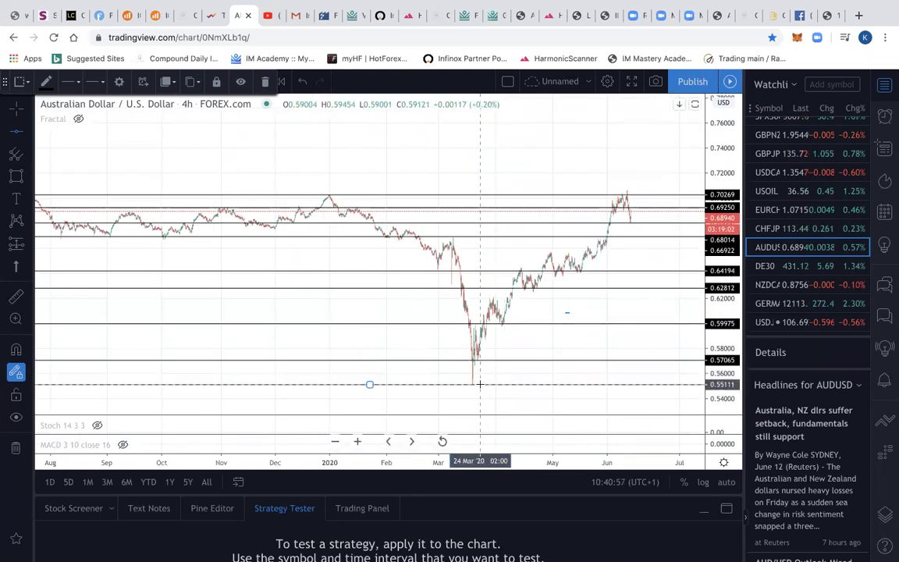
- Add horizontal lines at about 0.65580 on the late April 2020 high and 0.72011 on the April 2019 high
click(549, 253)
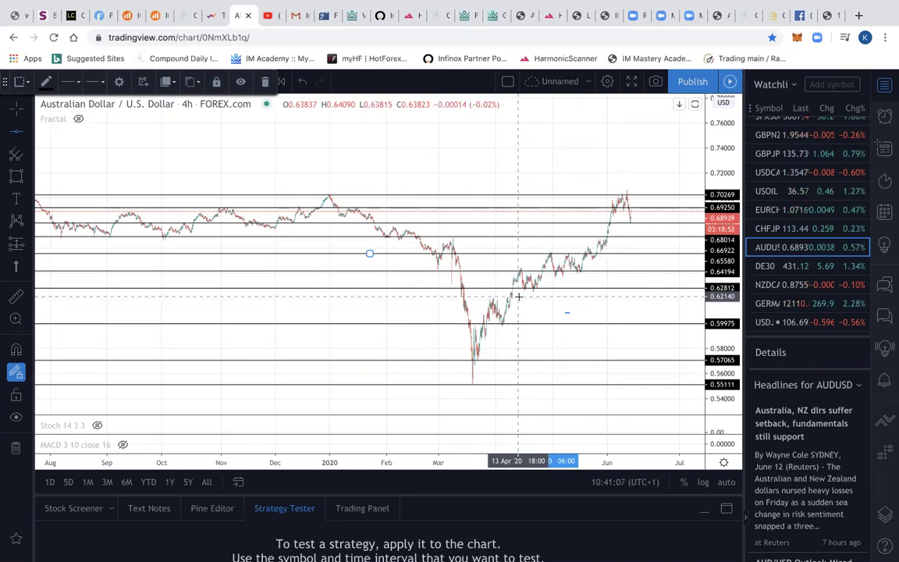
click(561, 292)
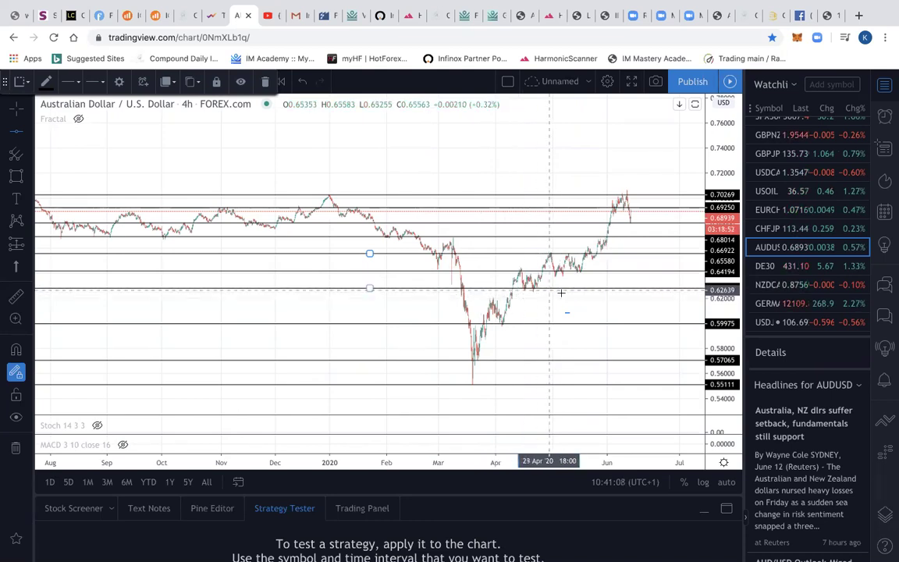
scroll(568, 308, down, 5)
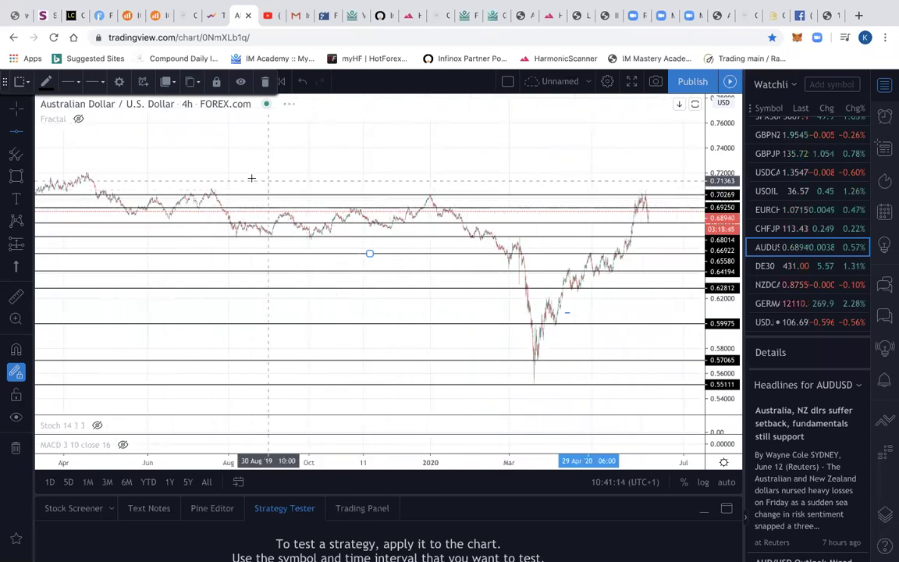
click(94, 172)
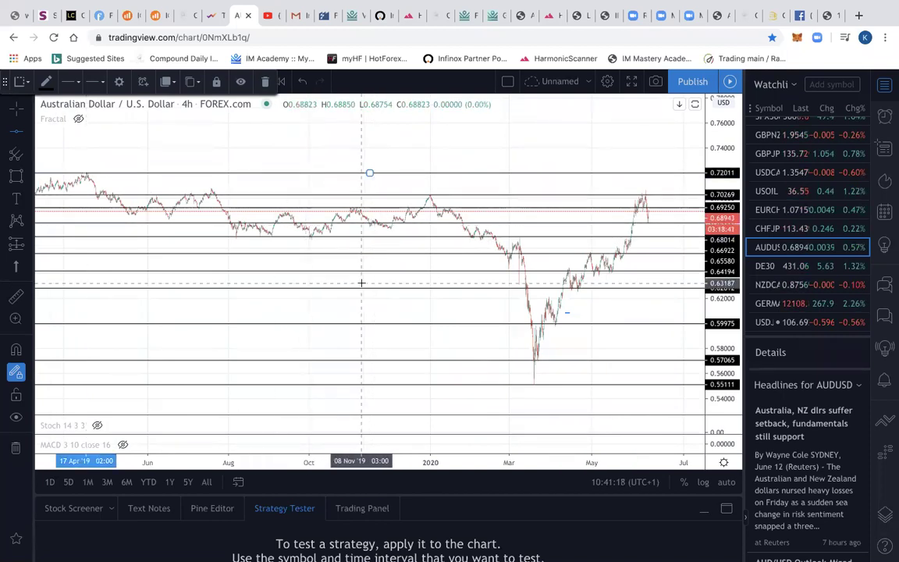
- Draw a thin rectangle around the 0.68014 line from about 24 July 2019 to 18 June 2020, spanning about 0.68152 to 0.67935
scroll(361, 282, left, 3)
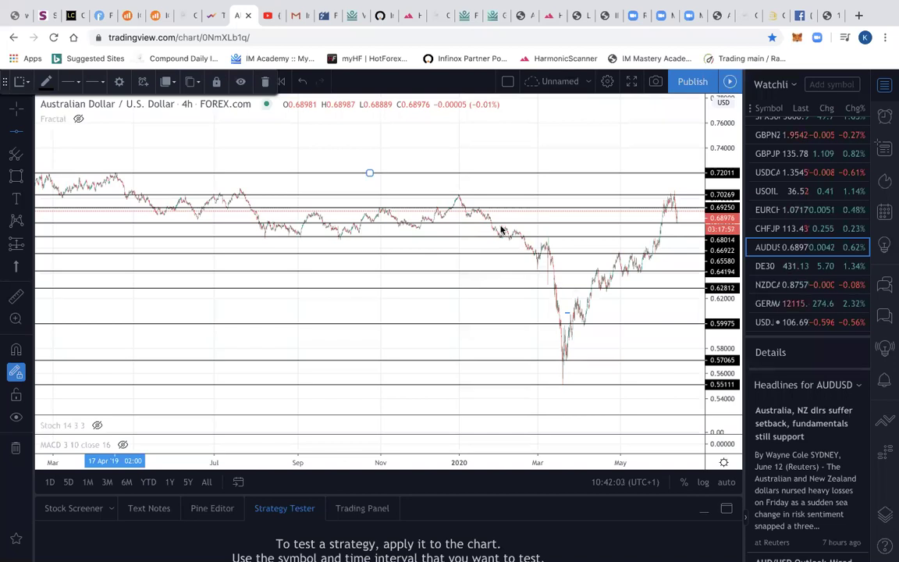
scroll(502, 230, up, 10)
scroll(502, 230, up, 5)
drag(721, 342, 721, 133)
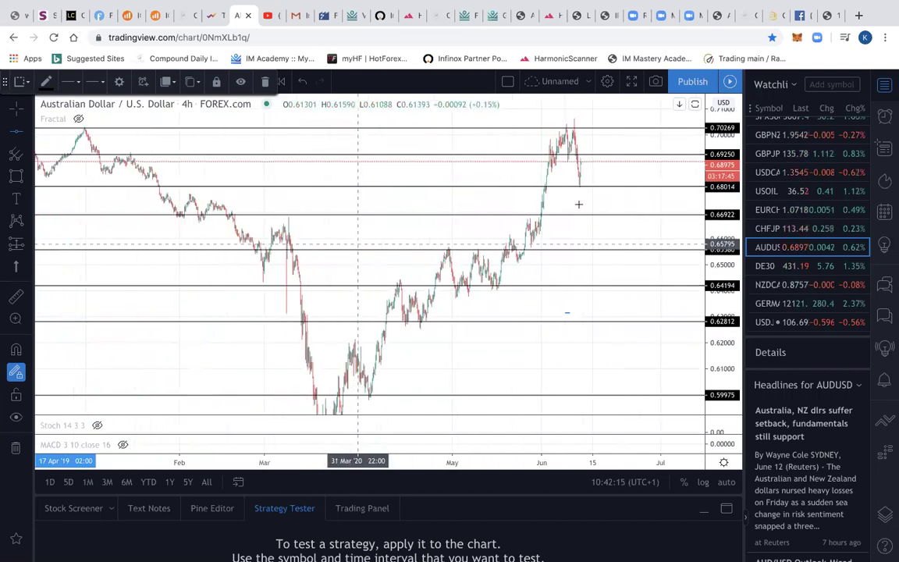
scroll(212, 243, down, 3)
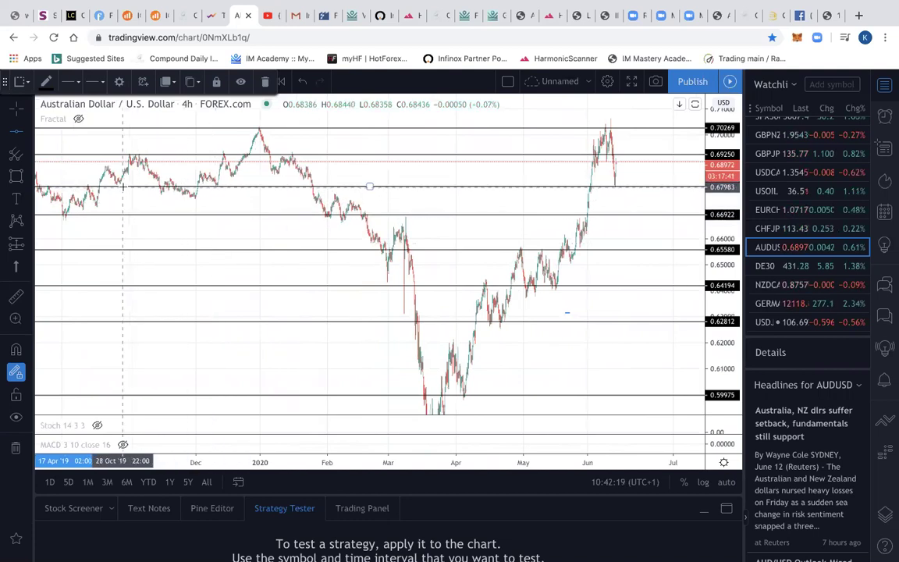
scroll(122, 186, left, 2)
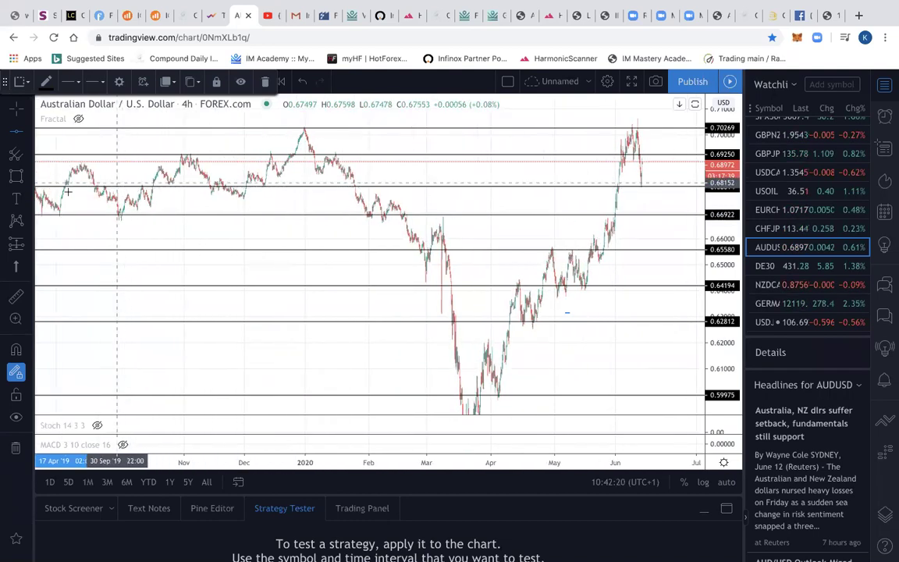
scroll(94, 205, left, 2)
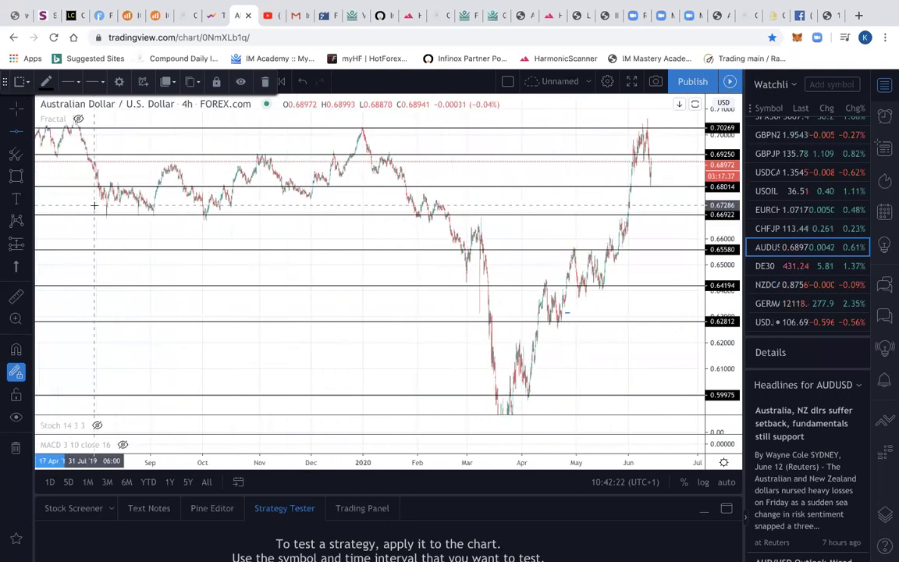
click(16, 176)
click(81, 182)
click(298, 184)
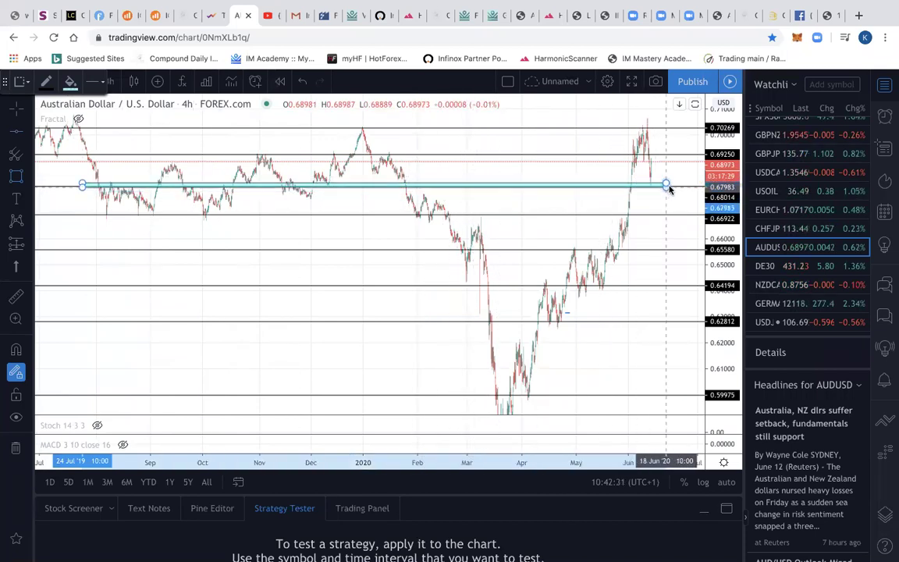
click(667, 188)
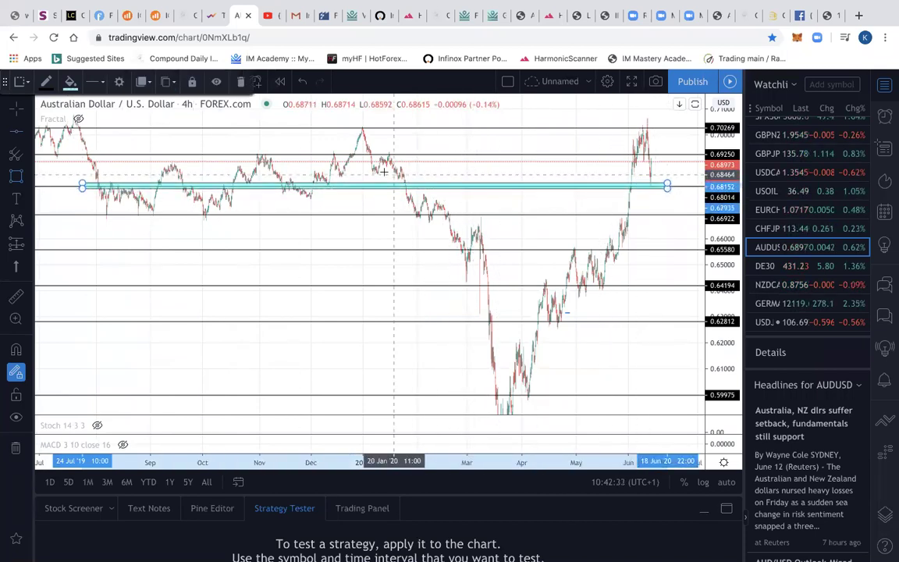
- Extend the rectangle around the 0.68014 line by setting its second point's bar coordinate to 15000
double_click(316, 210)
click(506, 337)
key(BackSpace)
text(80000)
key(ctrl+a)
text(15000)
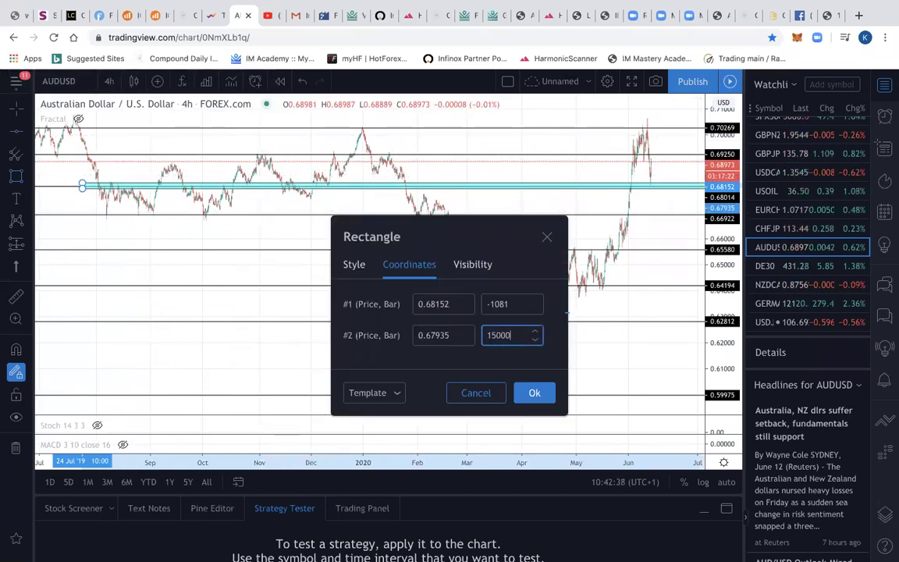
click(539, 392)
- Draw a rectangle around the 0.70269 line from about 26 February 2019 to 31 January 2020, spanning about 0.70388 to 0.70196
scroll(594, 297, up, 3)
scroll(595, 293, up, 3)
scroll(569, 297, down, 2)
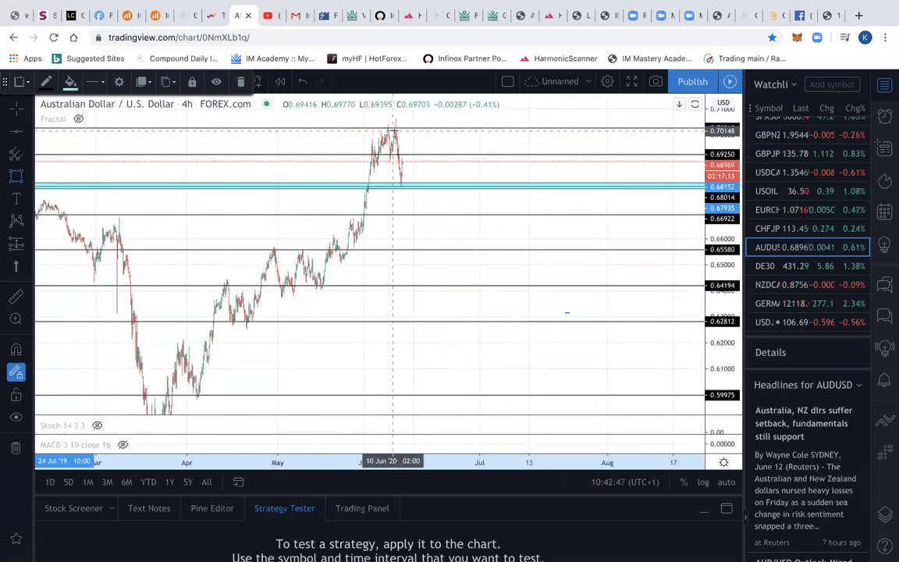
scroll(476, 183, left, 15)
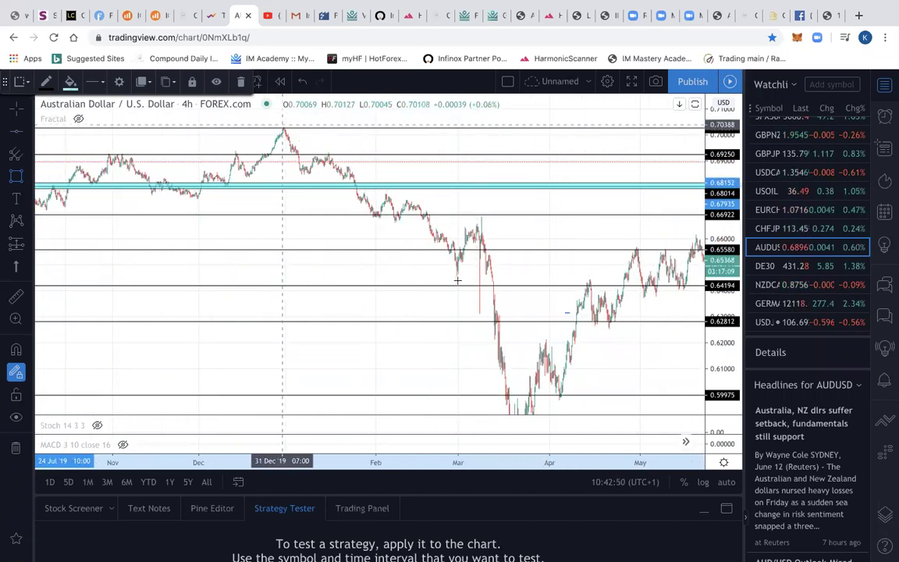
scroll(367, 246, left, 5)
scroll(367, 247, left, 10)
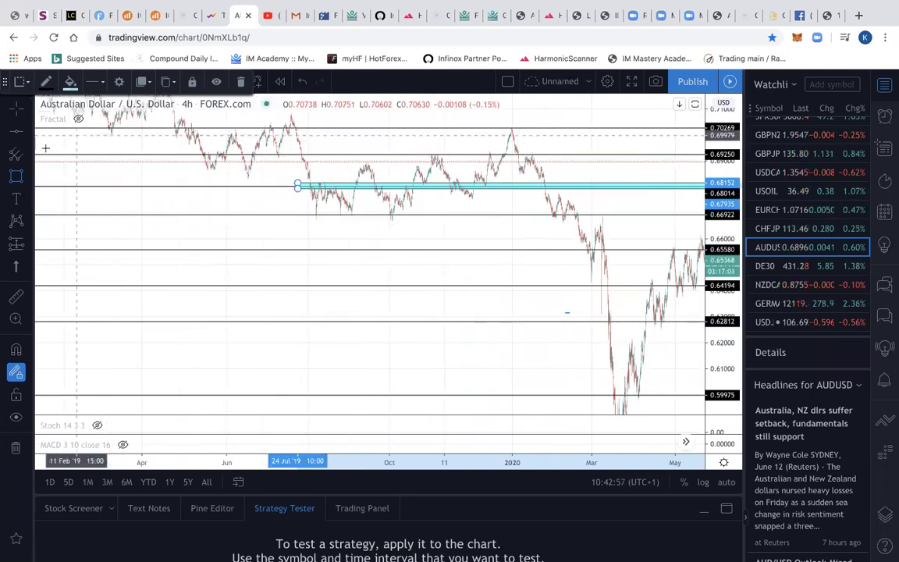
drag(97, 125, 552, 127)
- Extend the rectangle around the 0.70269 line by setting its second point's bar coordinate to 15000
click(109, 82)
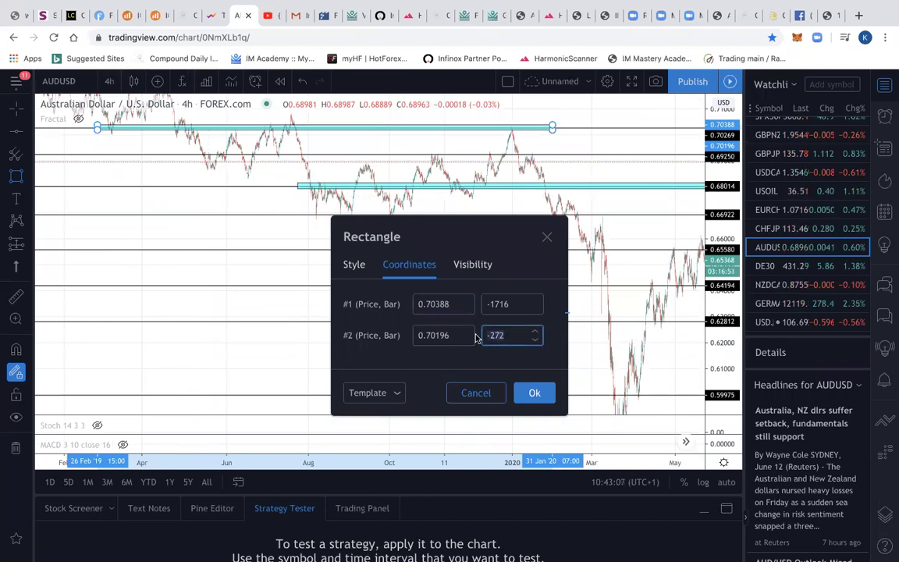
text(10000)
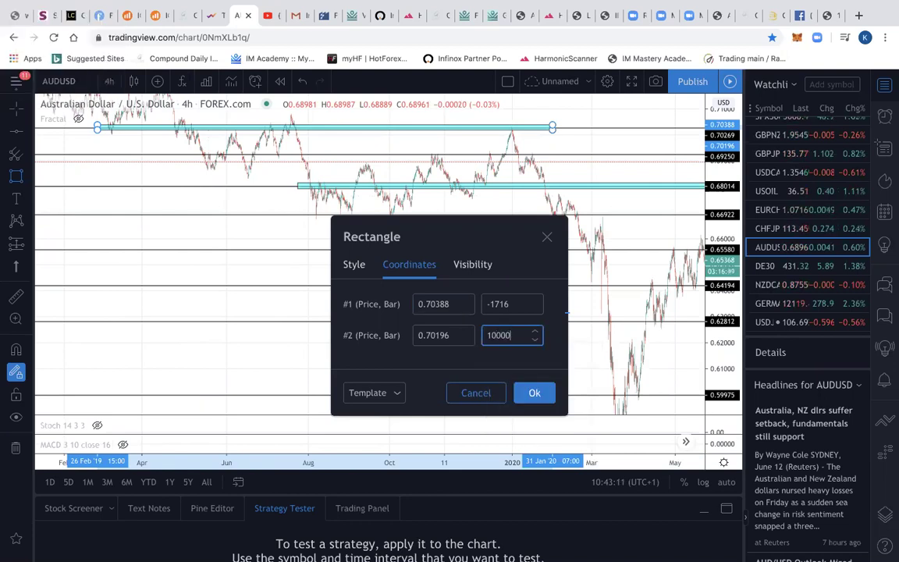
key(ctrl+a)
text(15000)
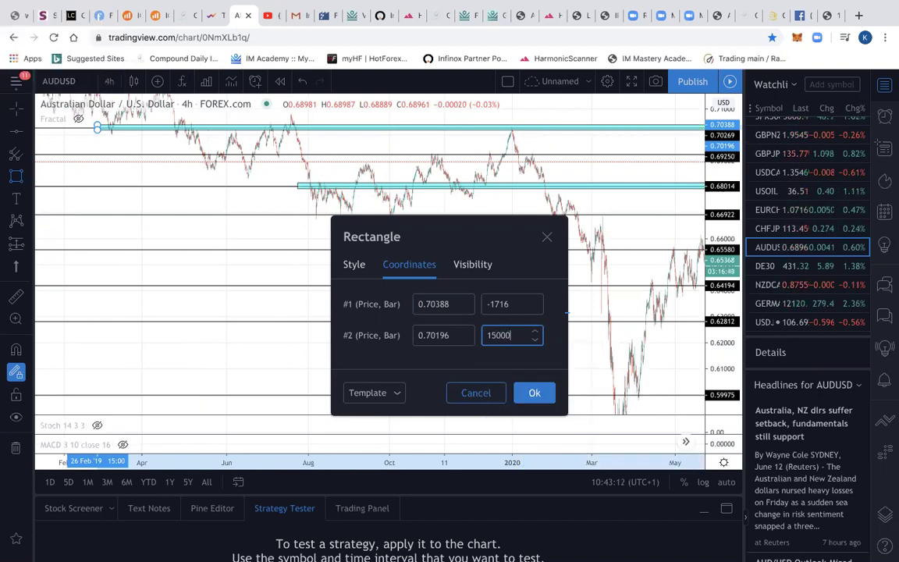
click(534, 393)
- Draw a rectangle around the 0.69250 line from about 18 April 2019 to 17 February 2020, spanning about 0.69354 to 0.69162
scroll(488, 252, up, 2)
scroll(244, 221, up, 3)
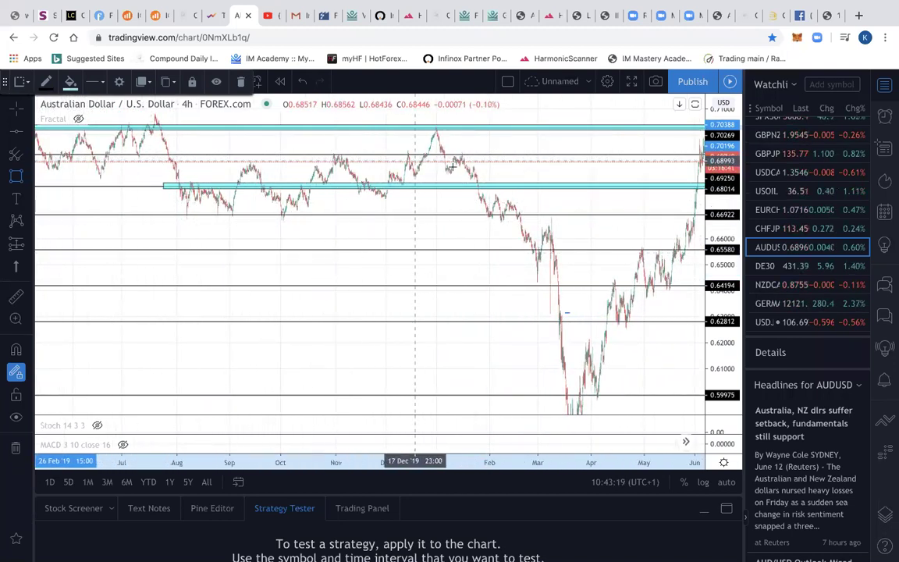
scroll(285, 155, left, 5)
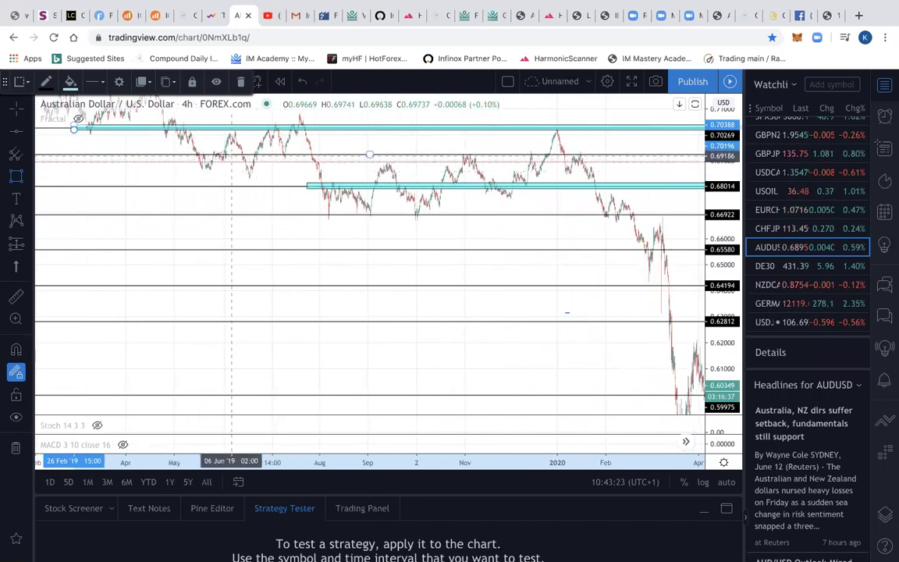
drag(156, 153, 629, 154)
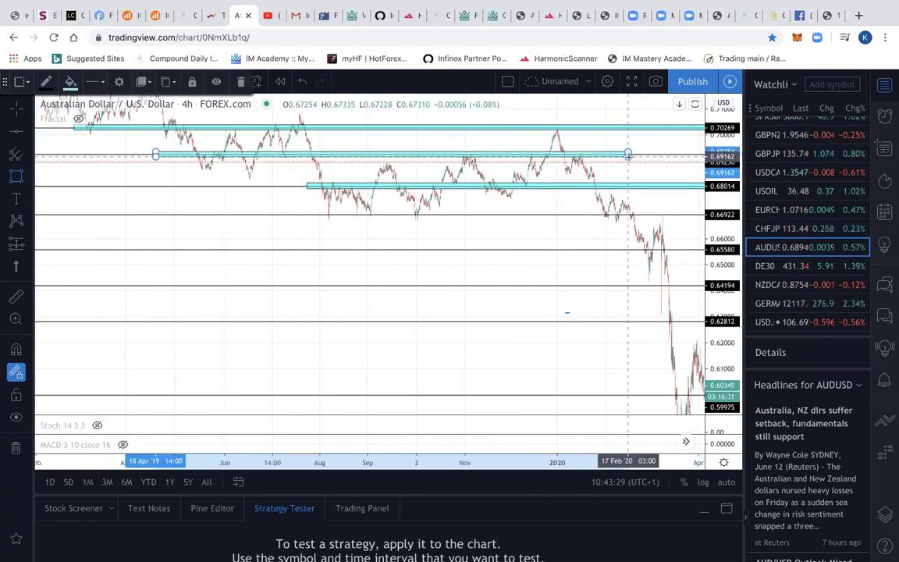
- Extend the rectangle around the 0.69250 line by setting its second point's bar coordinate to 10000
click(119, 83)
click(461, 298)
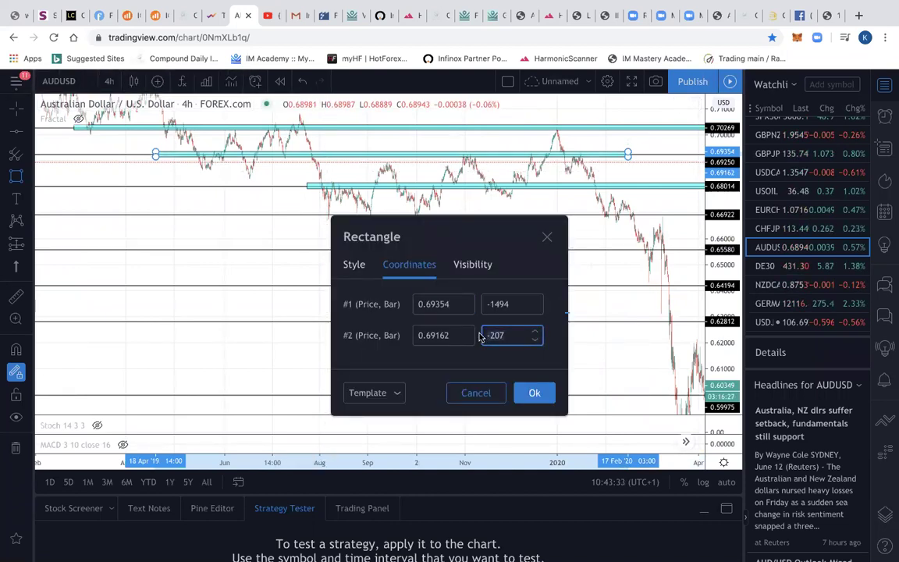
key(BackSpace)
key(BackSpace)
key(BackSpace)
text(10000)
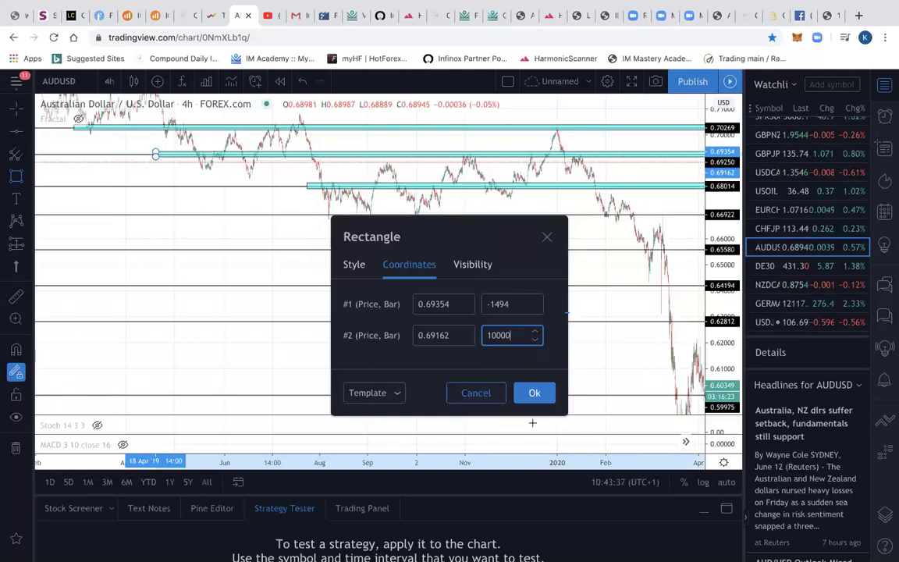
click(534, 393)
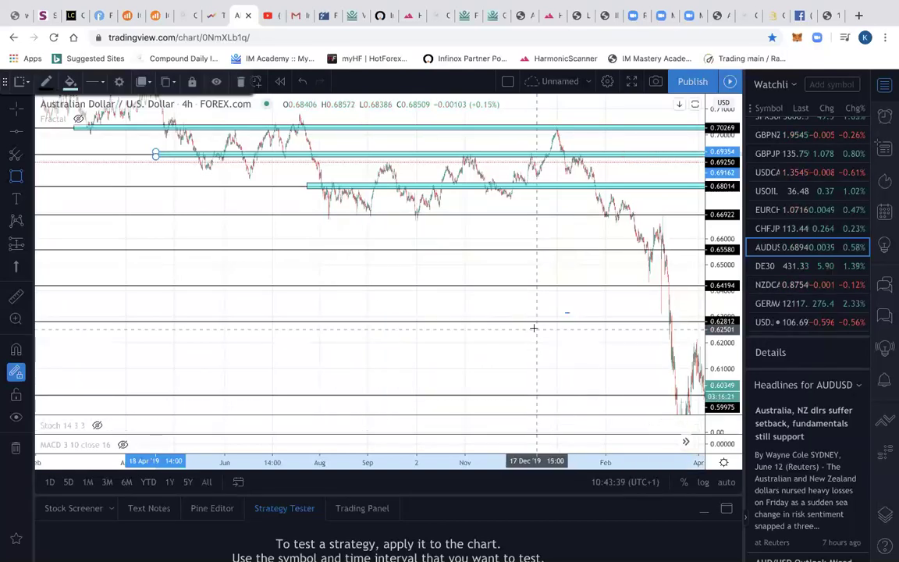
- Draw a rectangle around the 0.66922 line from about 10 July 2019, spanning about 0.67046 to 0.66829, and extend its second point to bar 10000
key(alt+h)
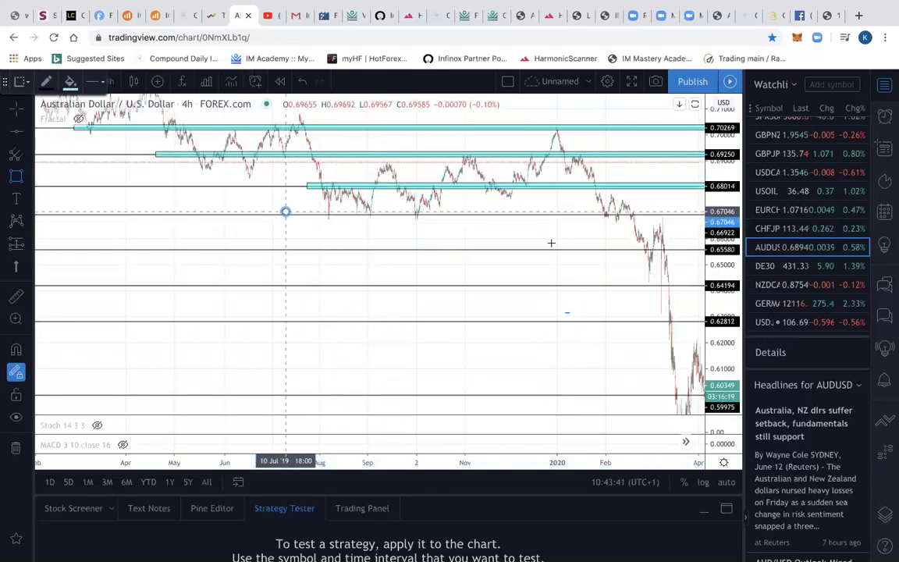
click(645, 214)
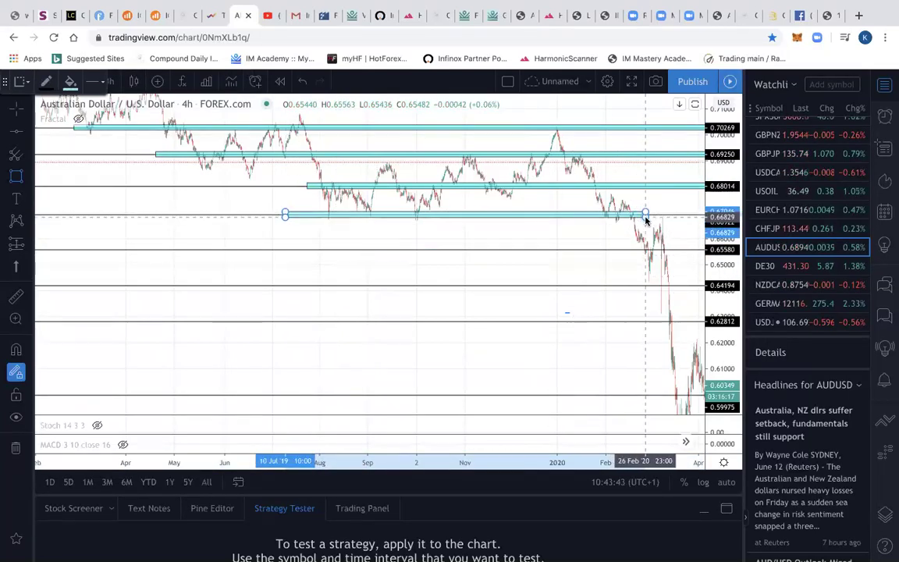
click(107, 78)
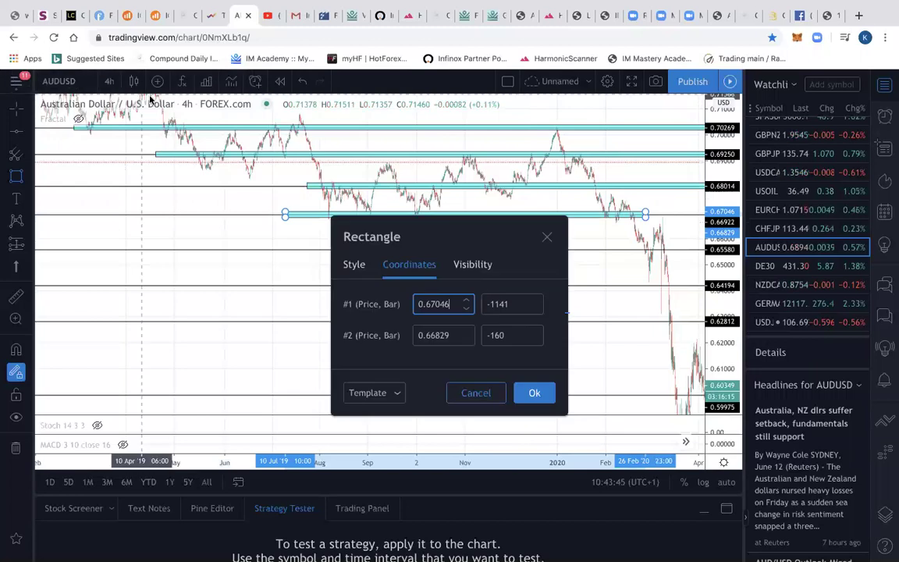
triple_click(486, 336)
text(10000)
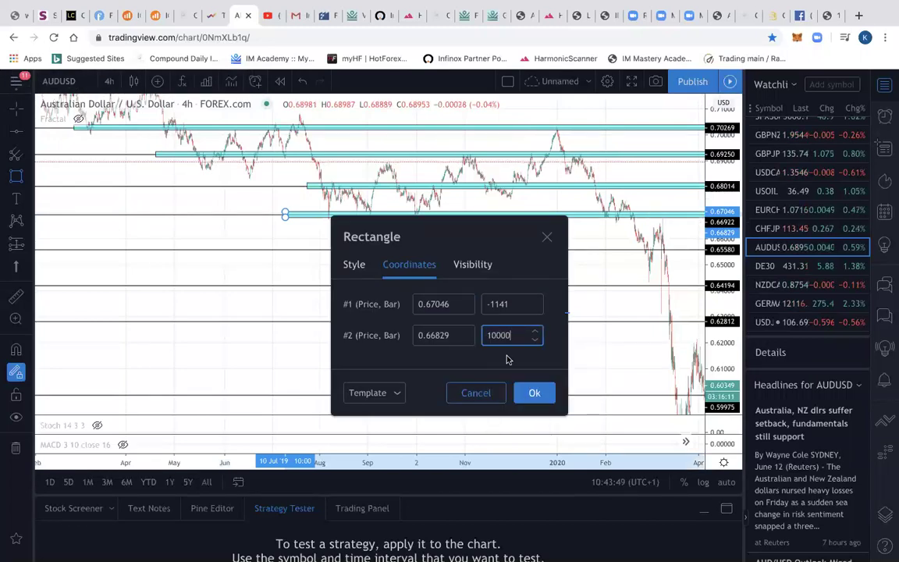
click(534, 392)
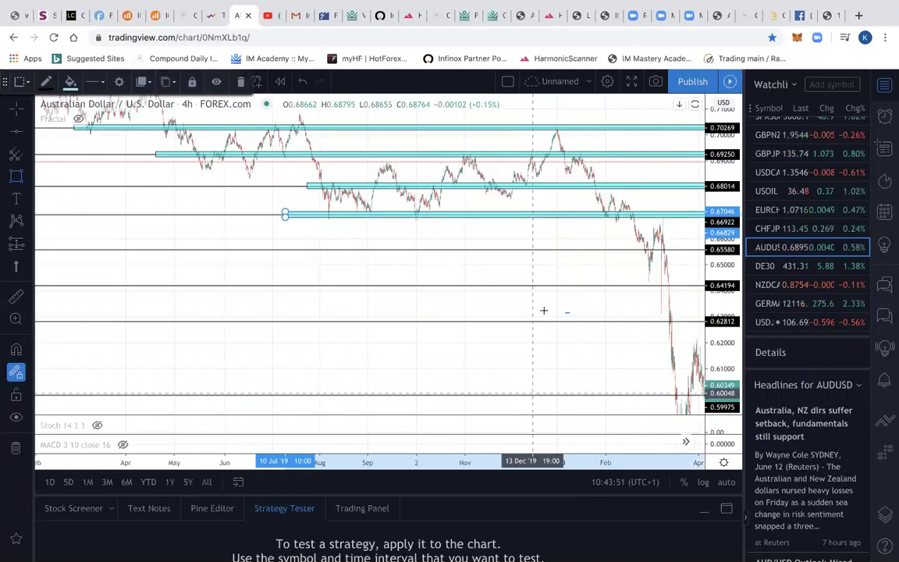
- Add a "SELL ZONE" text label at the 0.70269 rectangle, in the empty area after the latest June 2020 candles
scroll(533, 271, right, 10)
scroll(534, 274, right, 10)
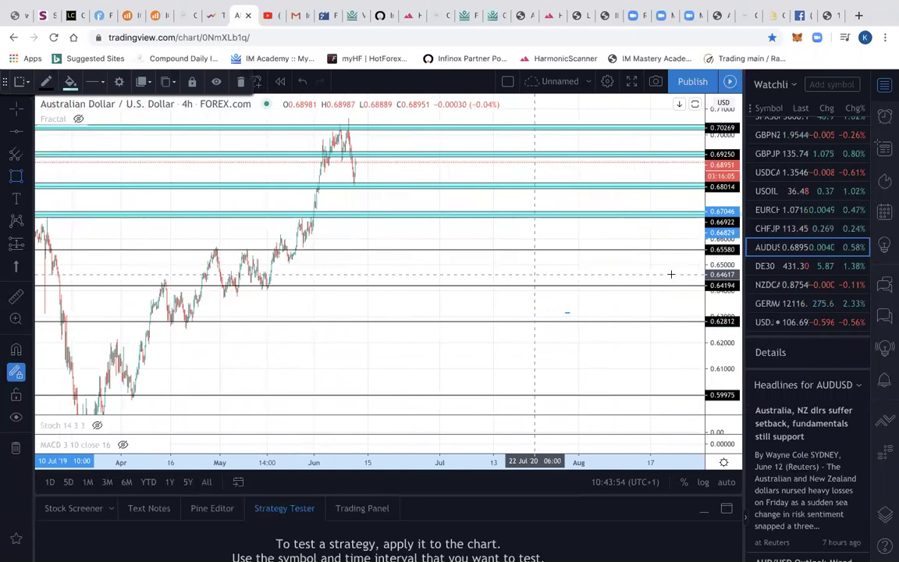
drag(727, 226, 736, 178)
double_click(736, 178)
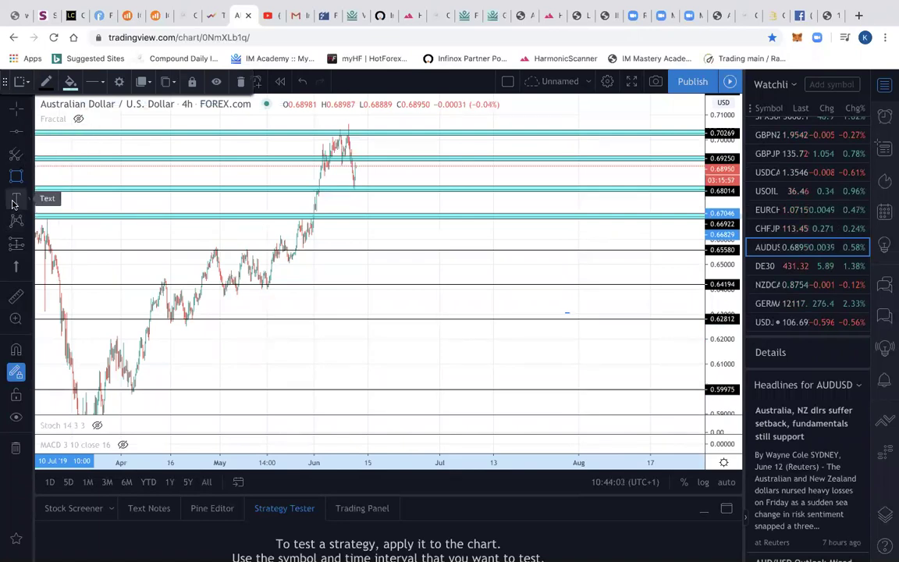
click(450, 137)
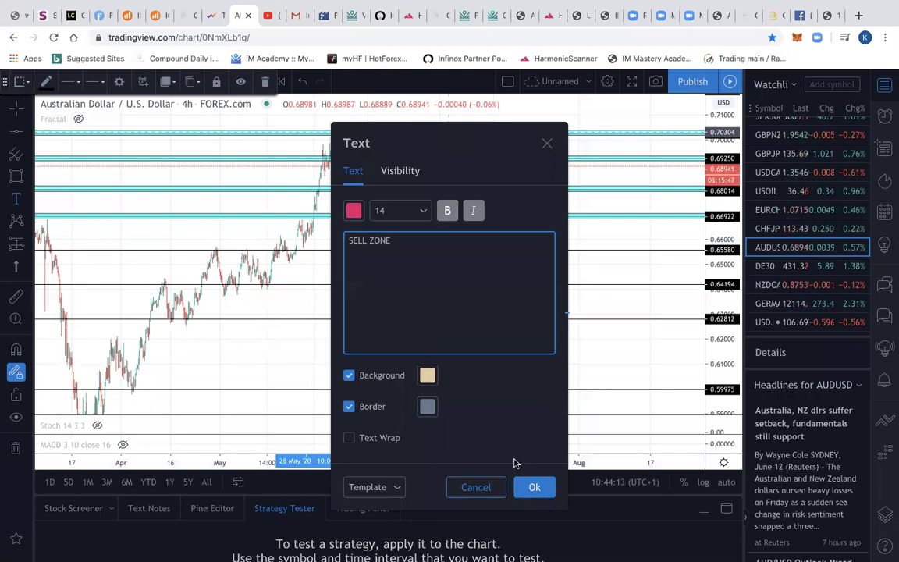
click(540, 493)
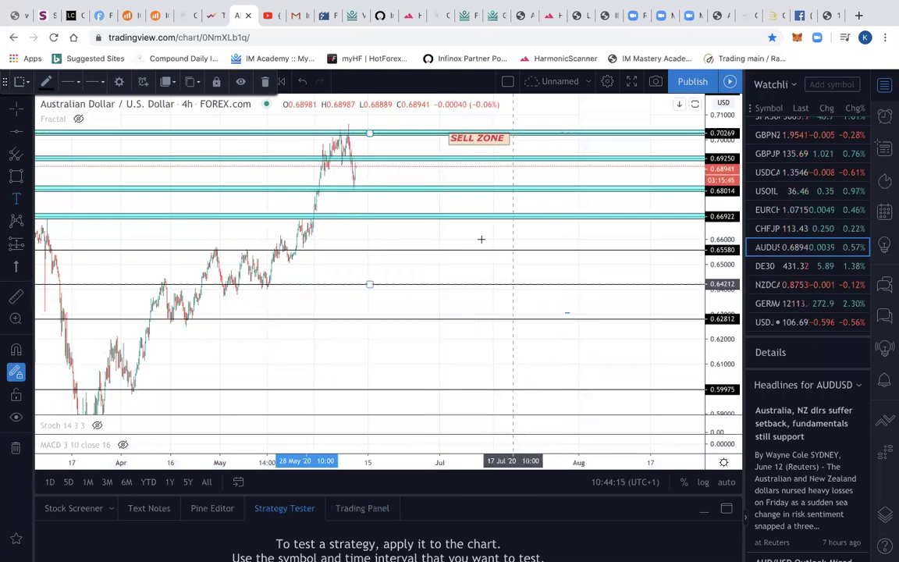
- Add a "BUY ZONE" text label just below the 0.66922 rectangle, in the empty area after the latest candles
click(460, 216)
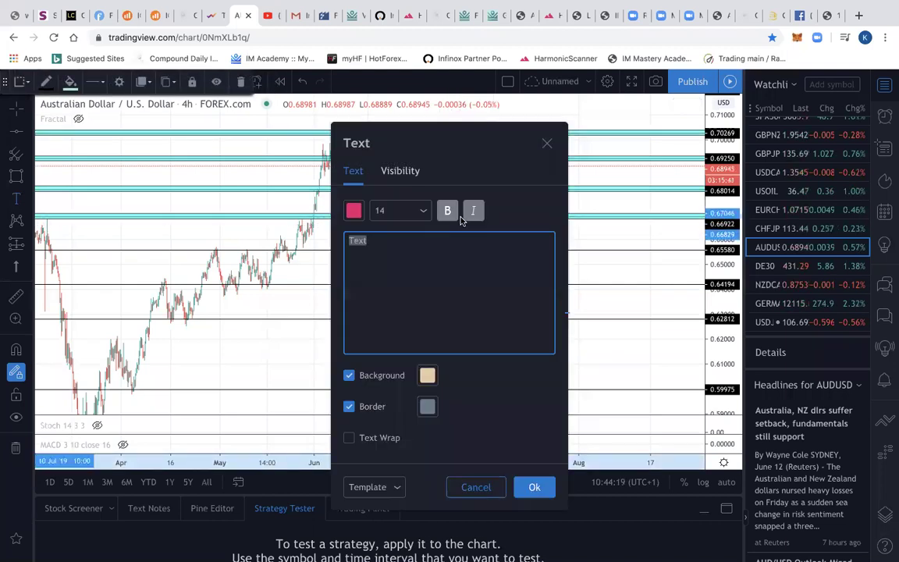
text(BUY ZON)
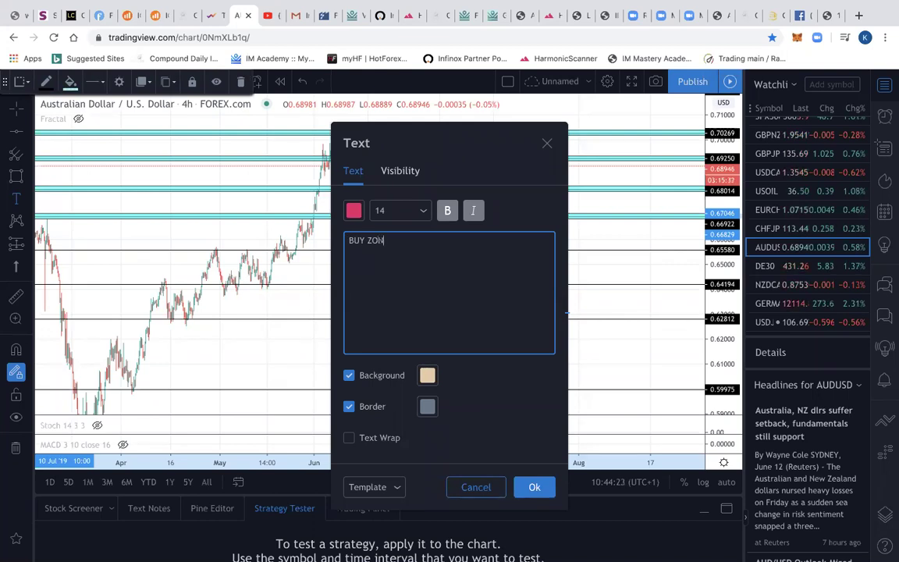
click(534, 487)
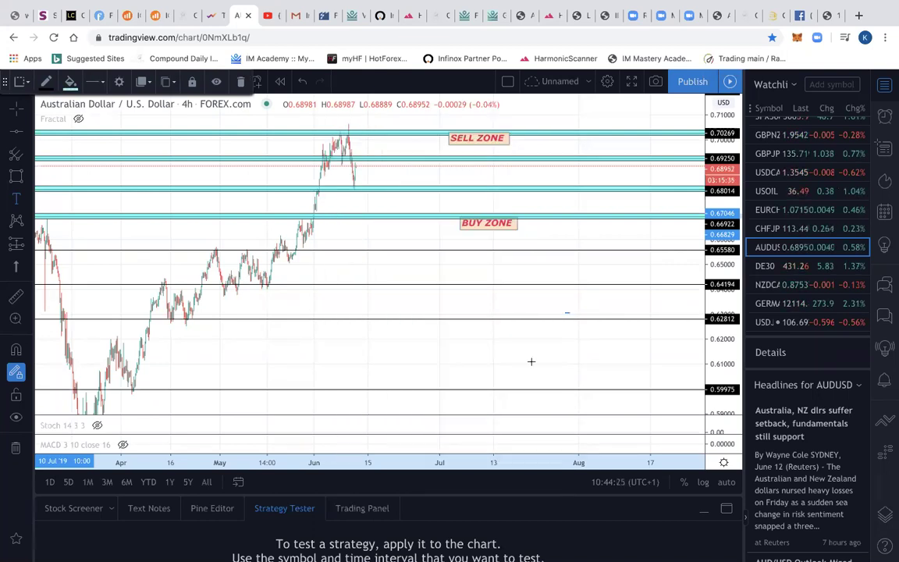
- Add a "SELL AREA" text label just below the 0.69250 rectangle and a "BUY AREA" label just below the 0.68014 rectangle
click(446, 163)
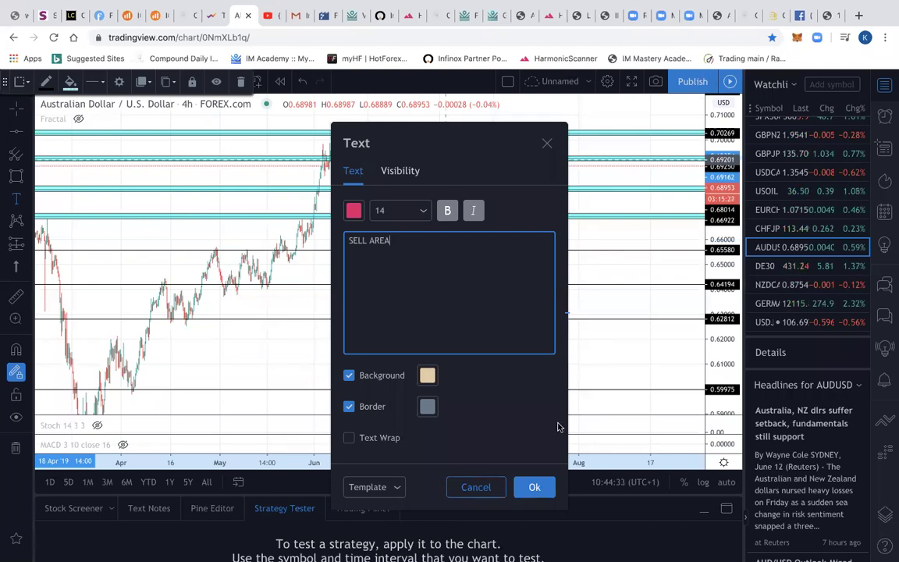
click(537, 486)
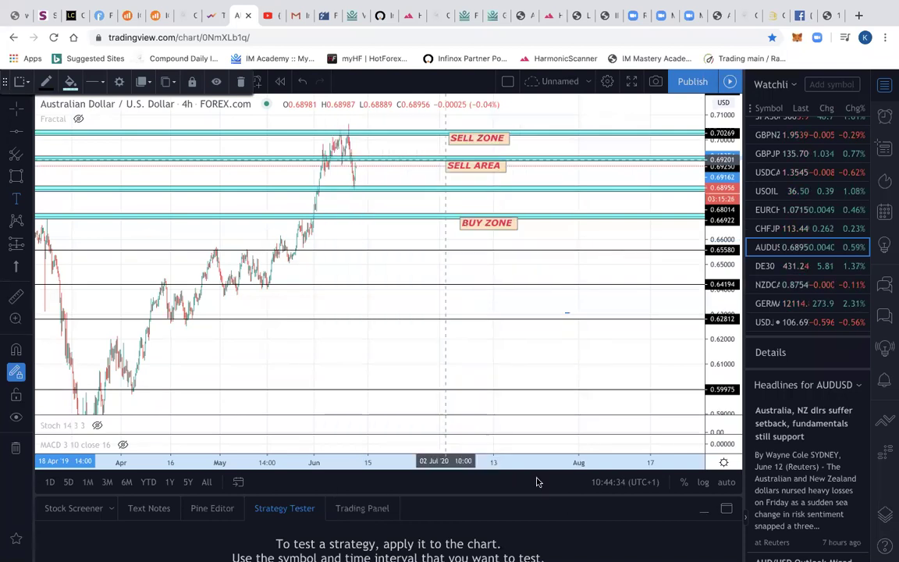
click(411, 191)
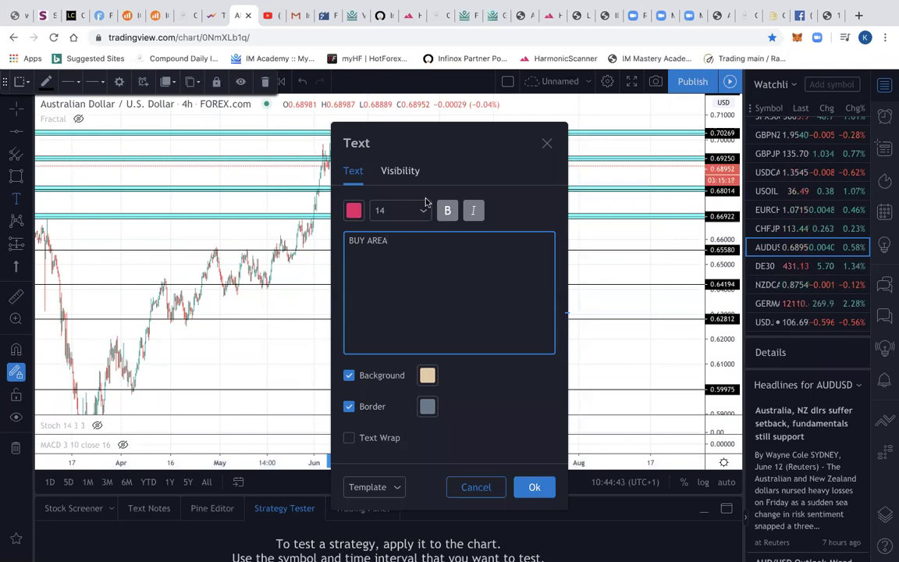
click(537, 488)
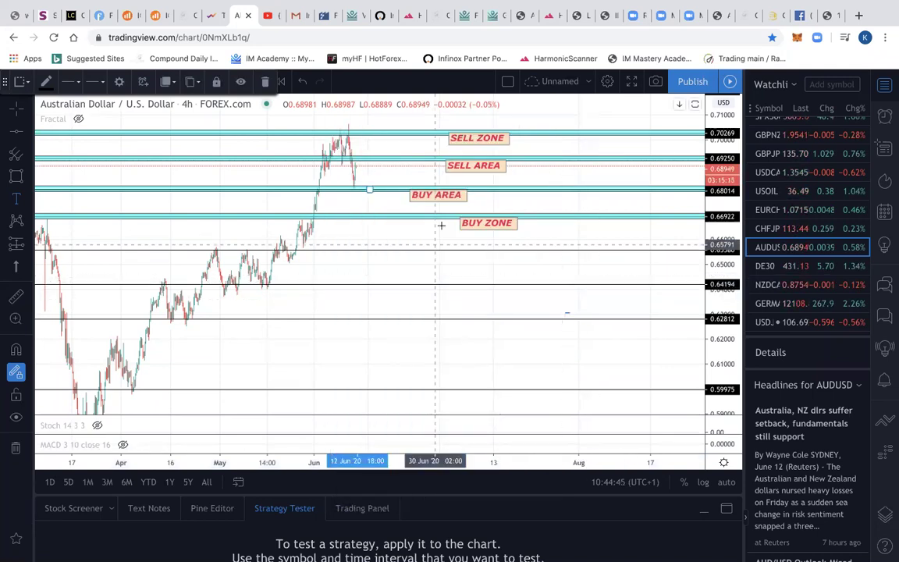
- Draw an arrow just after the latest candles, rising from about 0.68740 to 0.69256 at the 0.69250 rectangle, around 15 June 2020
scroll(443, 226, up, 3)
scroll(443, 226, up, 4)
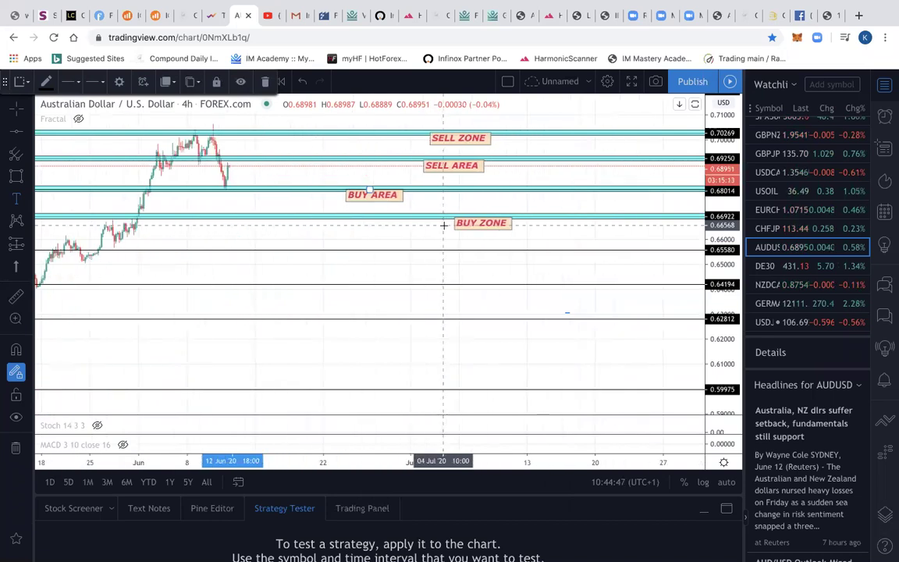
drag(739, 300, 738, 257)
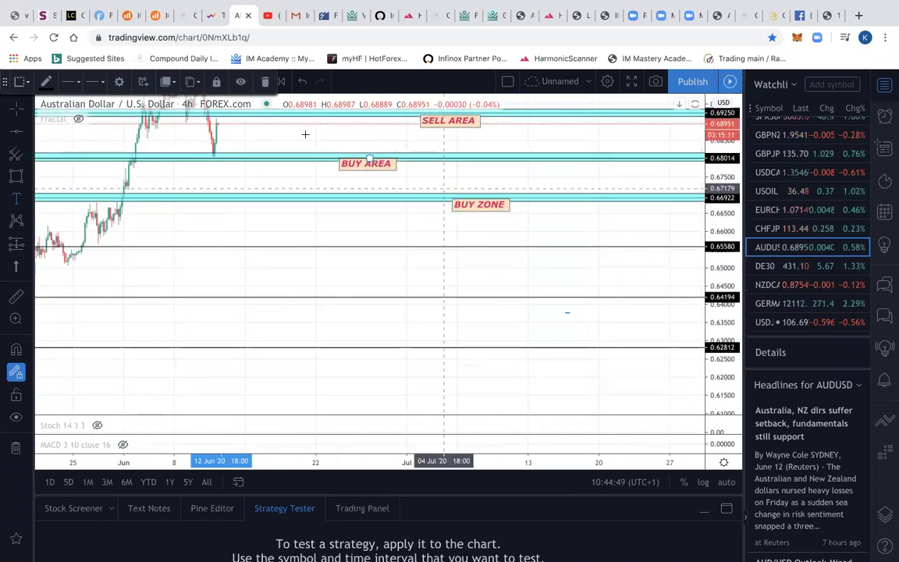
scroll(326, 194, up, 1)
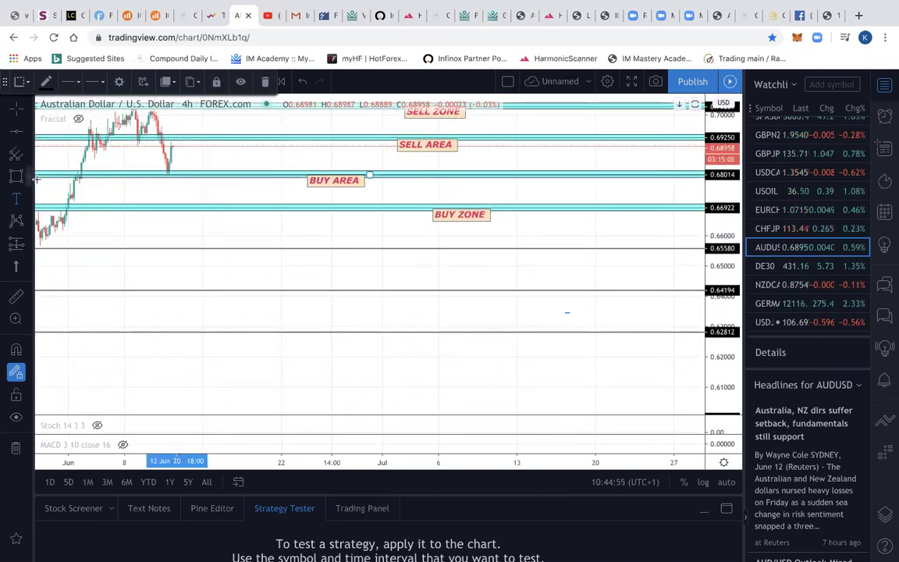
click(28, 134)
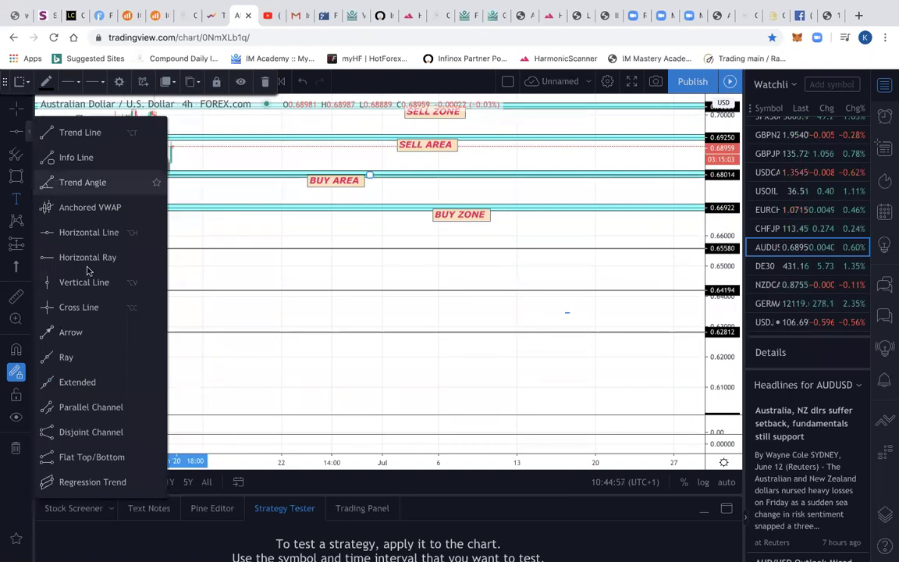
click(69, 334)
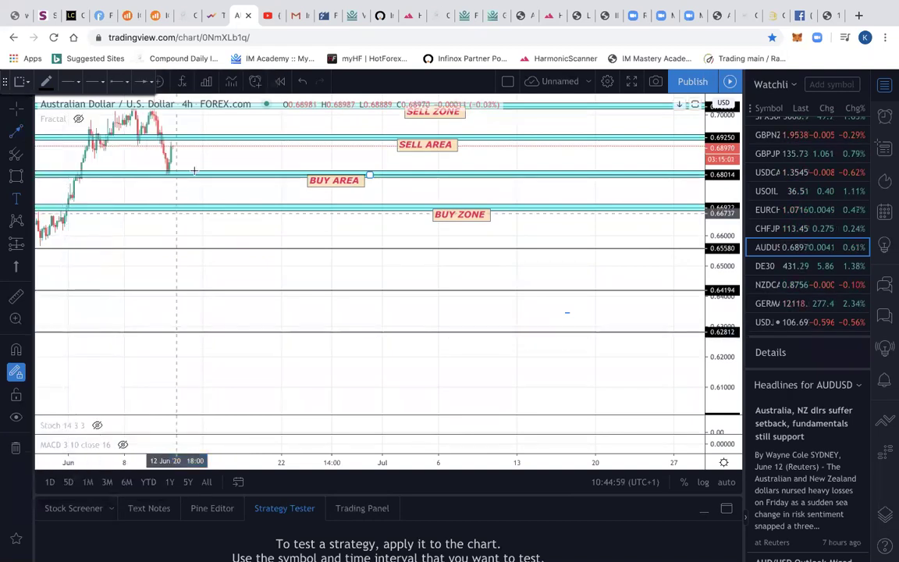
click(195, 153)
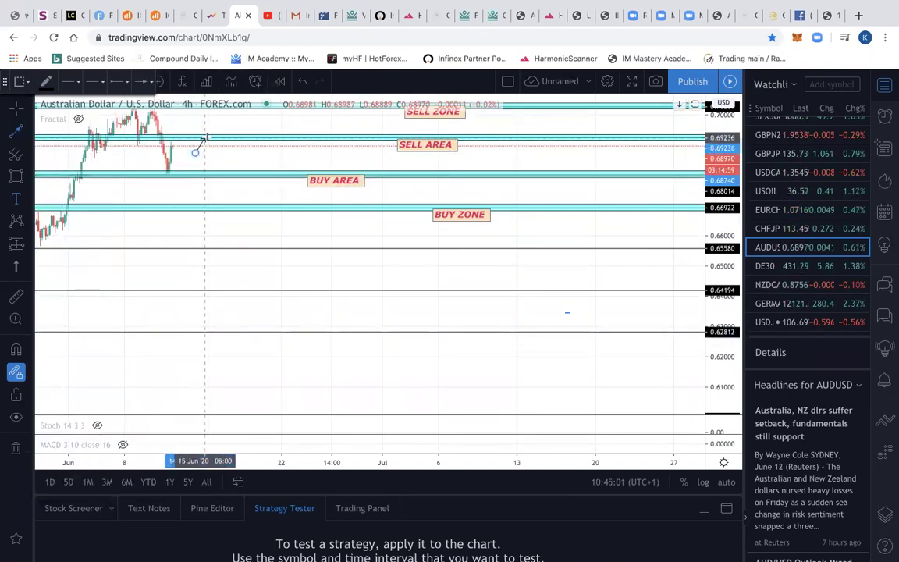
click(205, 138)
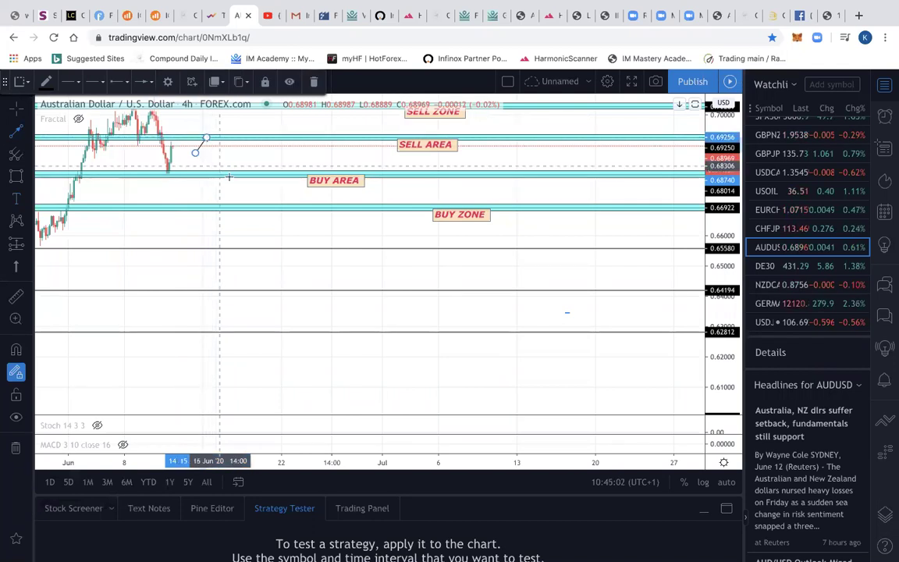
- Continue the arrow path down to about 0.67935, back up to 0.69256 and down to 0.68017, ending around 21 June 2020
click(205, 140)
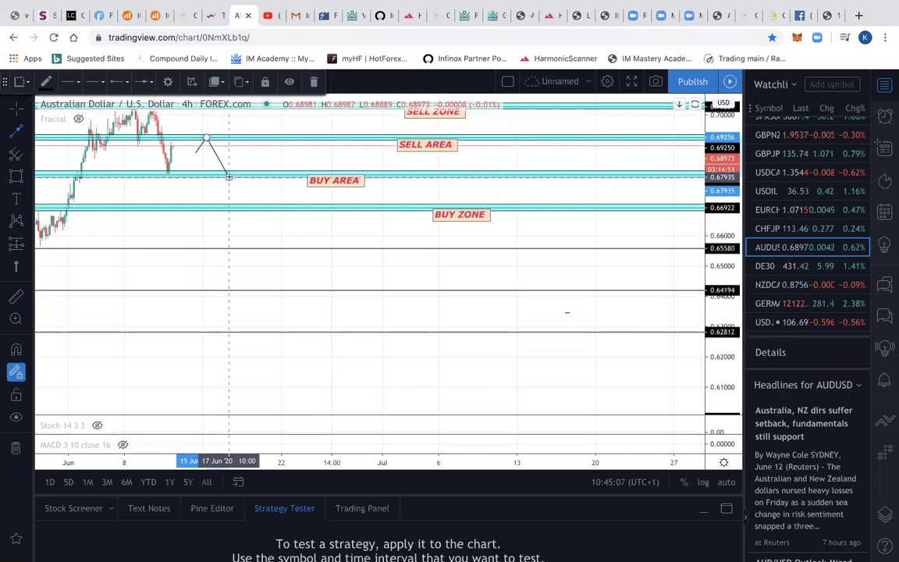
click(228, 177)
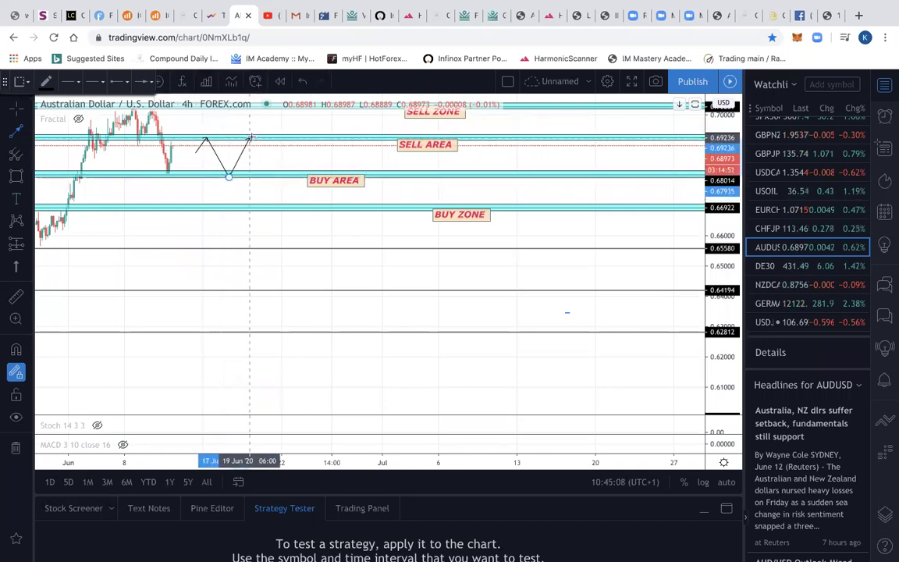
click(251, 138)
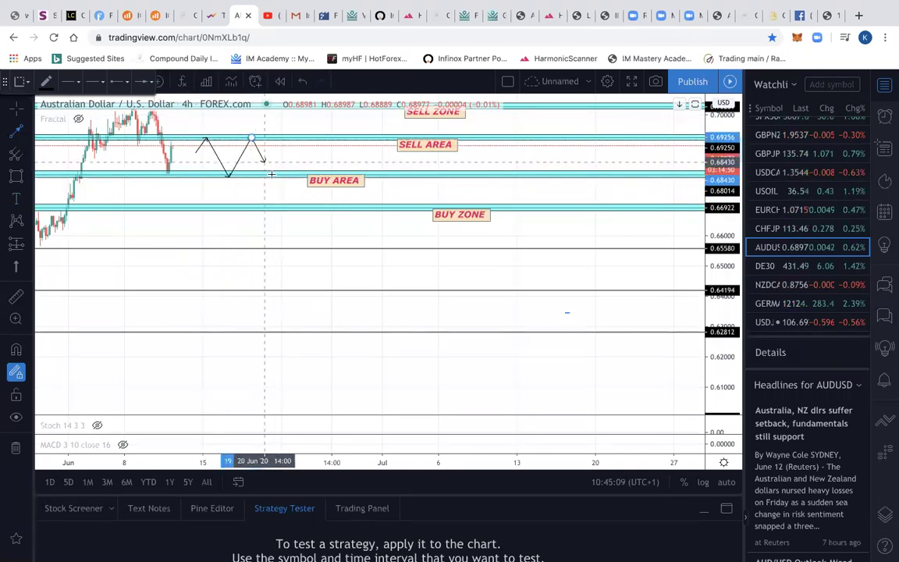
click(272, 174)
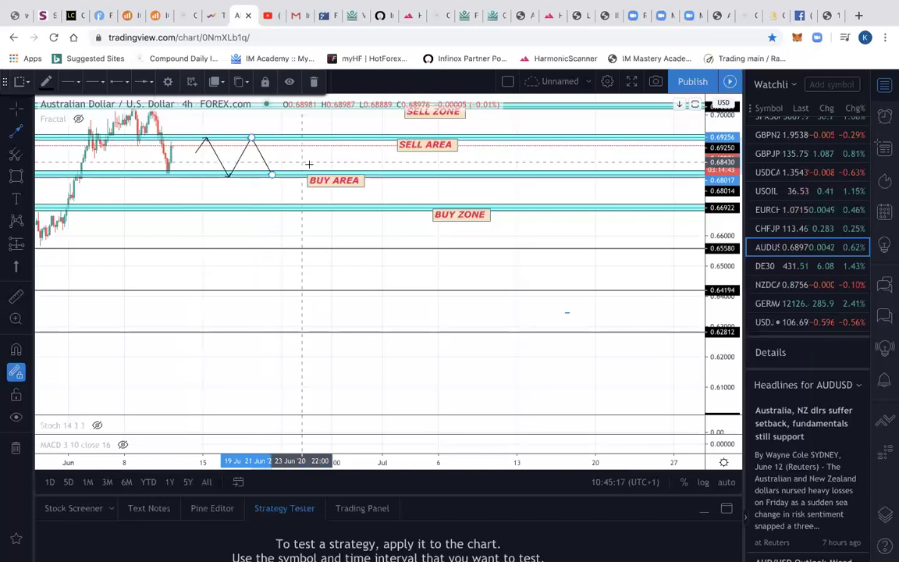
- Draw a second arrow path from about 0.68980 up to 0.69760, down to 0.69240, up to 0.70328, and down to 0.65574 around 24 June 2020
drag(718, 167, 719, 192)
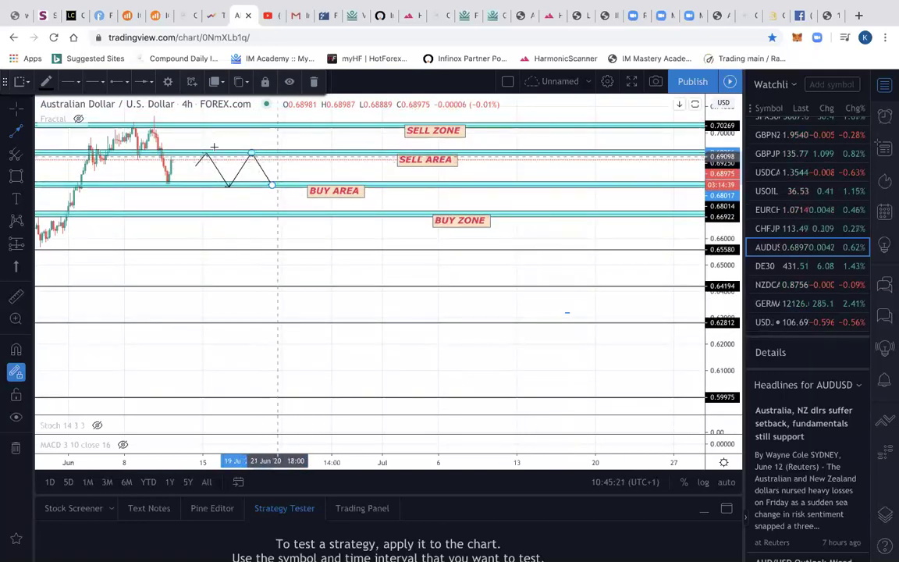
click(181, 159)
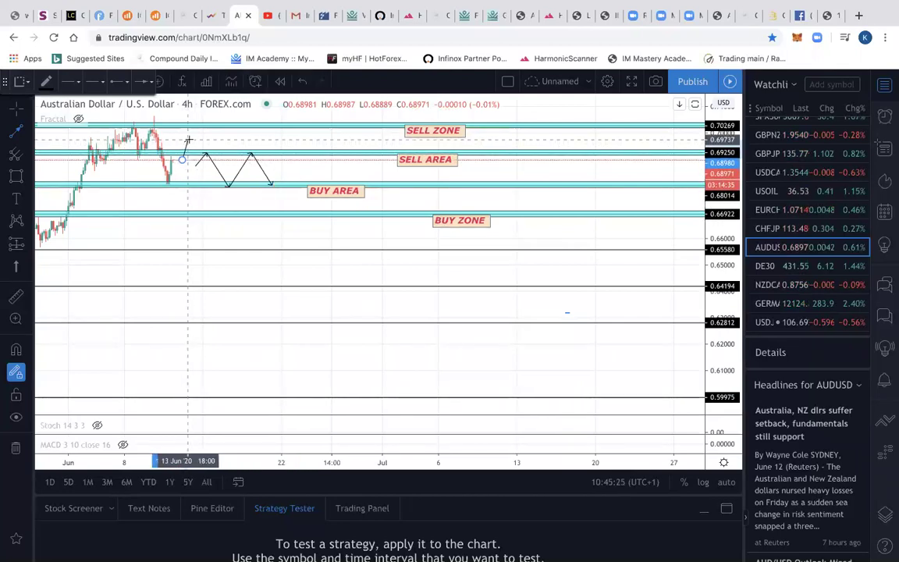
click(189, 140)
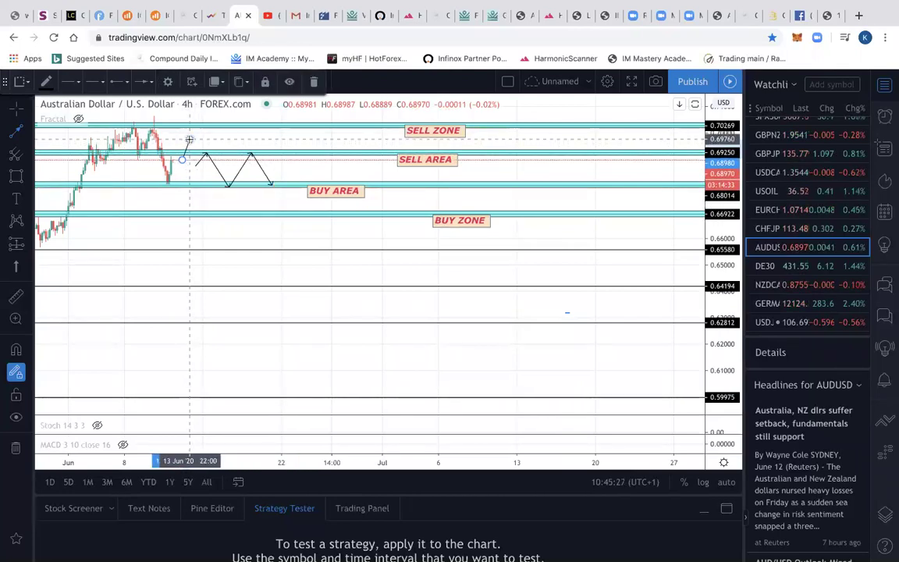
click(189, 139)
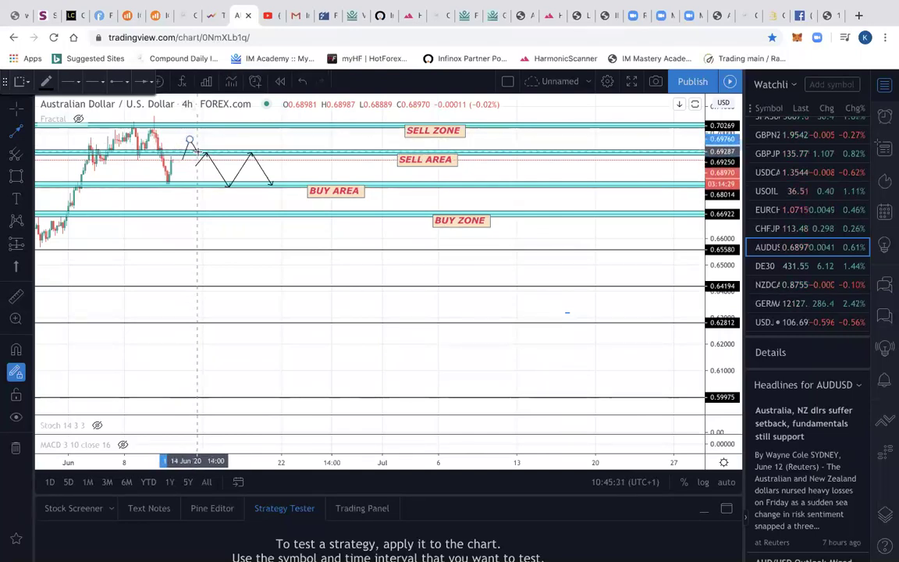
click(199, 154)
click(199, 154)
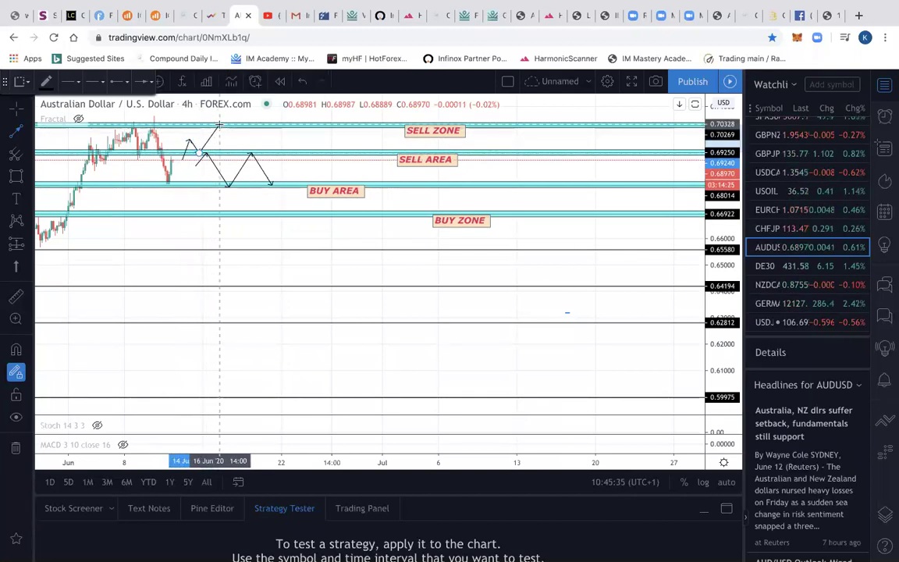
click(219, 125)
click(219, 124)
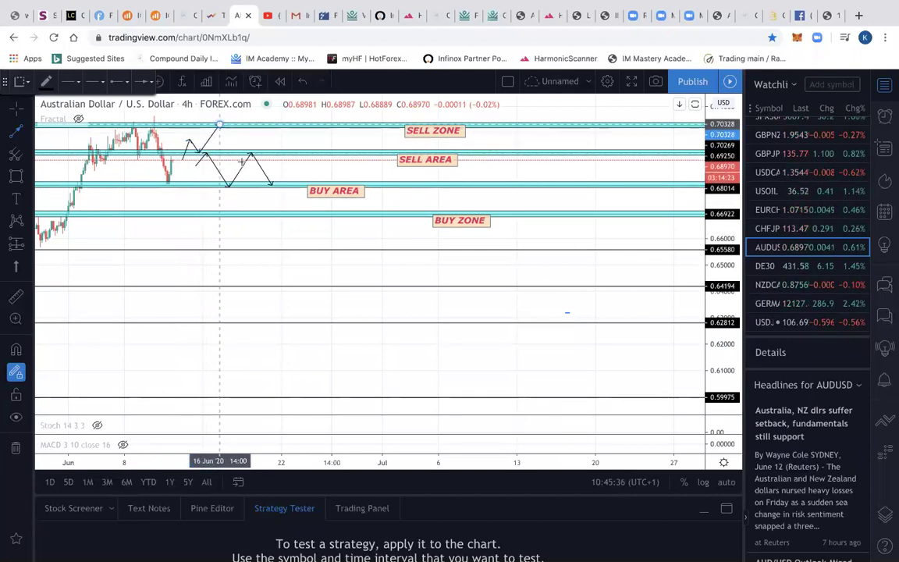
click(308, 250)
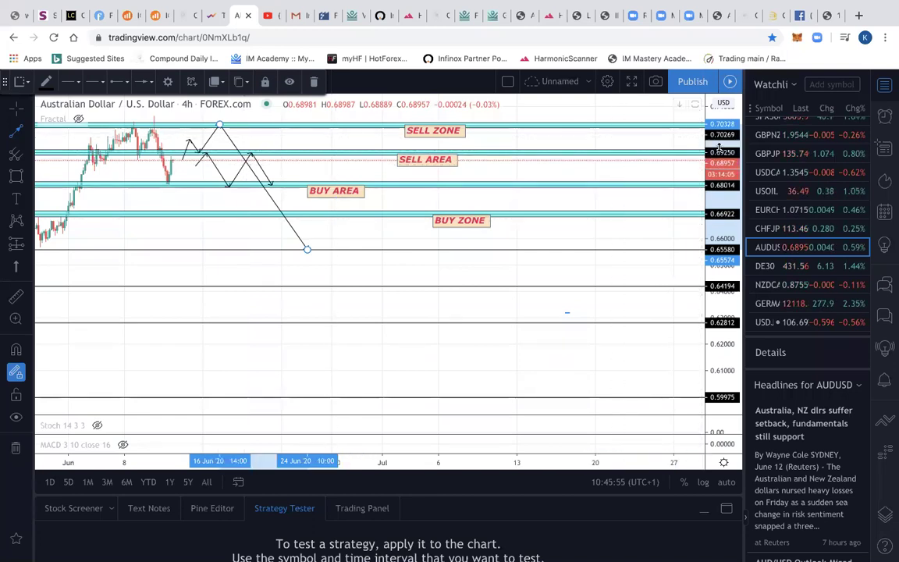
- Draw a rectangle around the 0.72011 line from about 31 December 2018 to 1 May 2019, spanning about 0.72283 to 0.71724
drag(718, 227, 419, 293)
scroll(419, 293, down, 3)
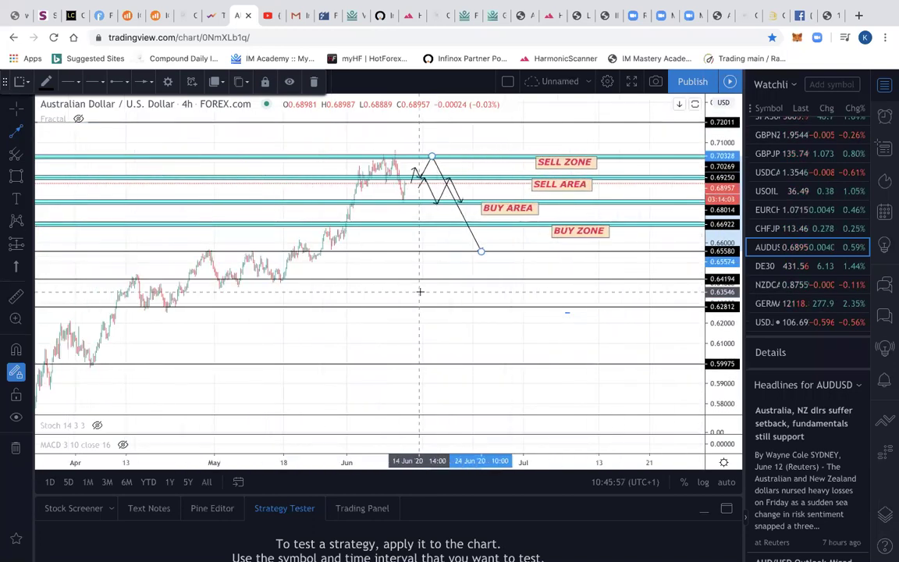
scroll(325, 162, left, 10)
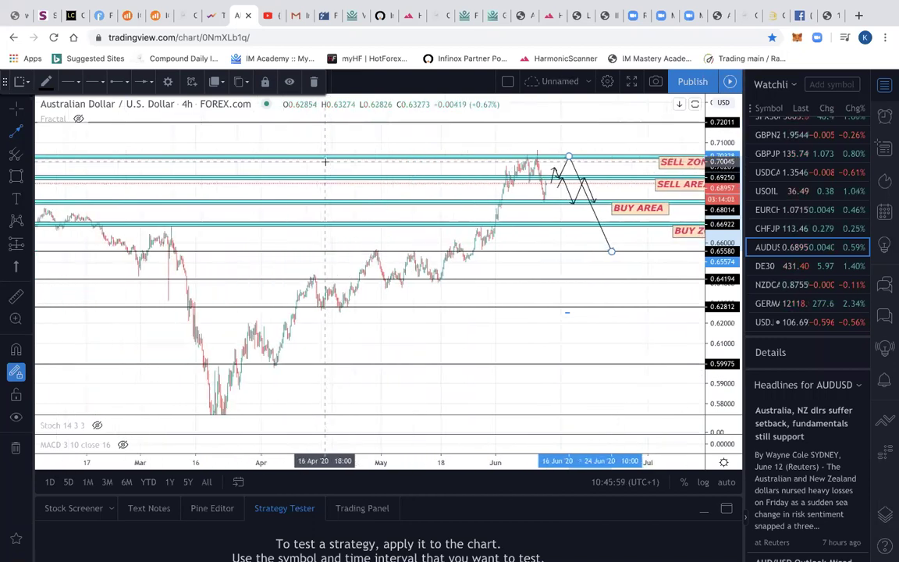
scroll(324, 162, left, 5)
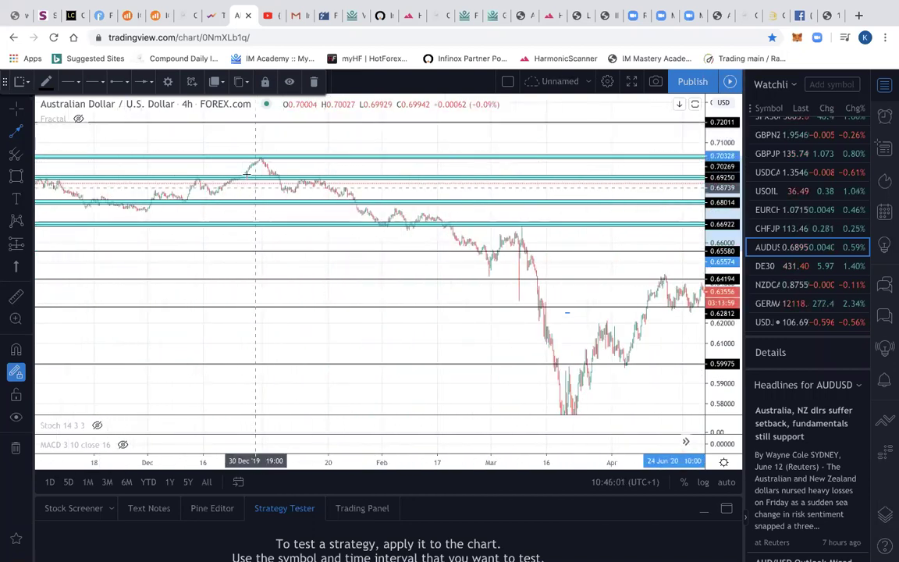
scroll(447, 278, down, 3)
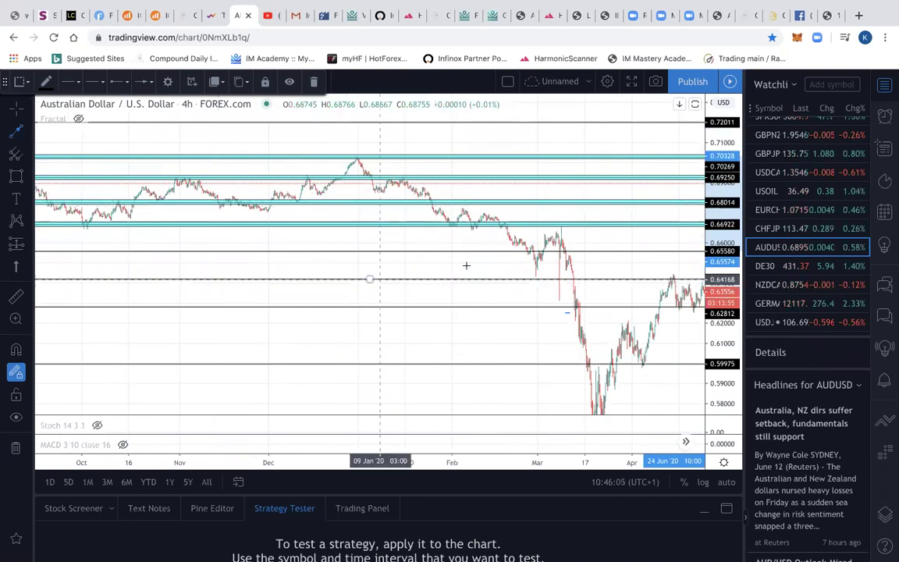
scroll(305, 231, left, 10)
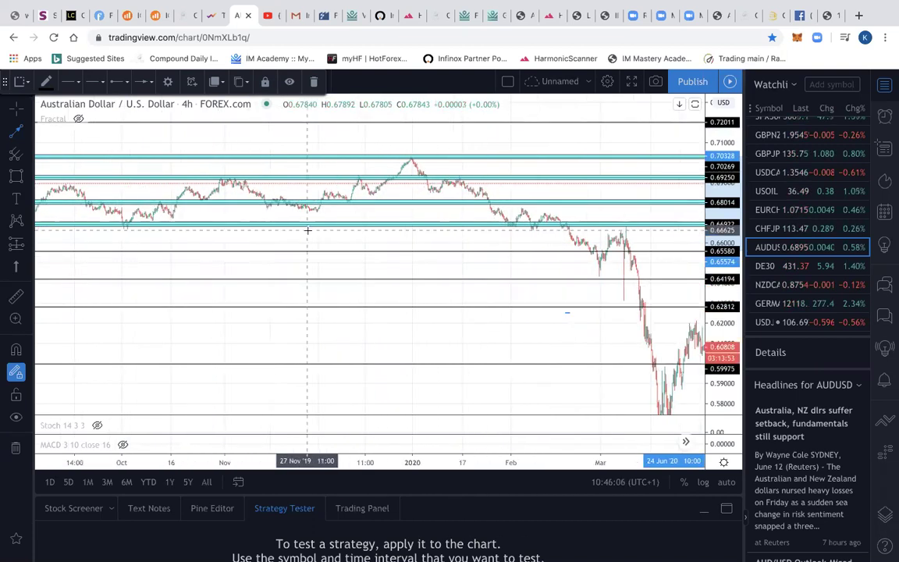
scroll(308, 231, right, 10)
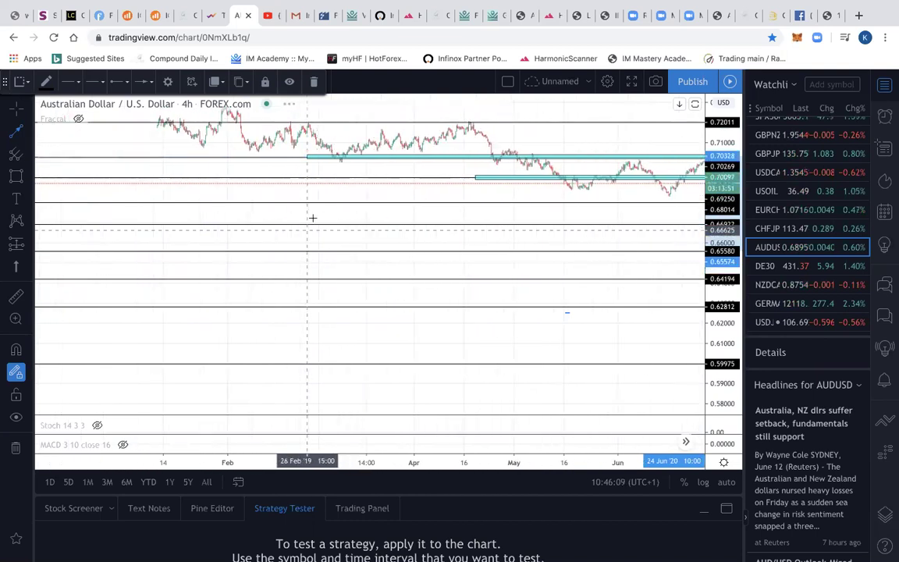
click(30, 178)
click(74, 202)
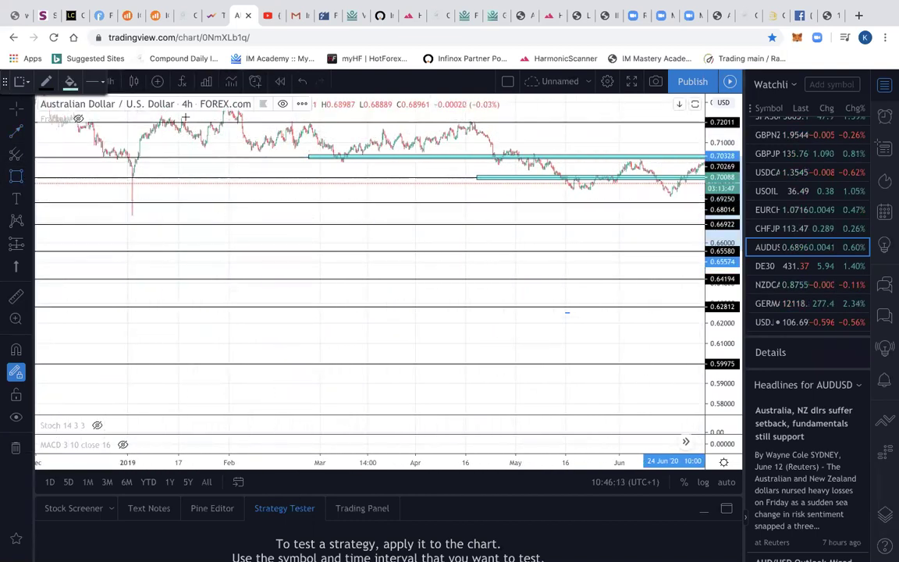
click(124, 122)
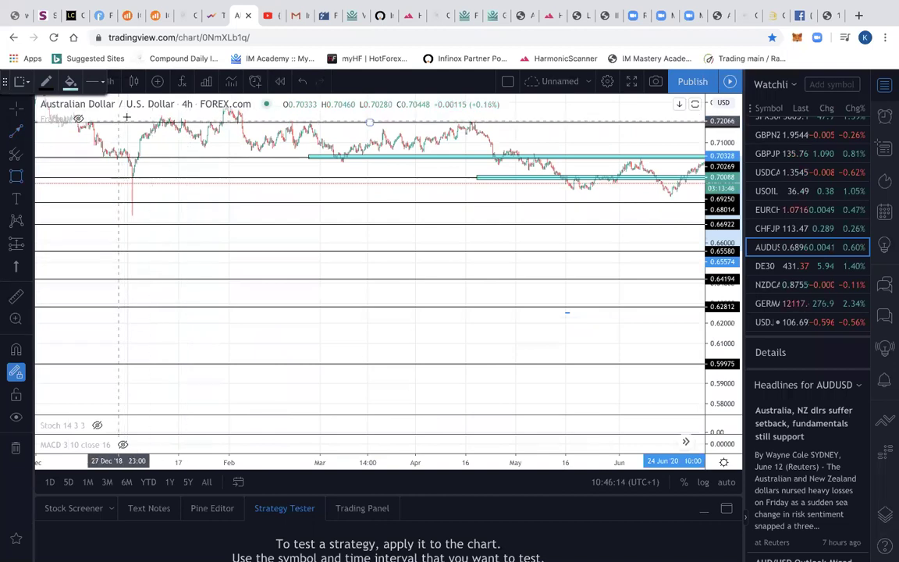
click(495, 127)
click(517, 131)
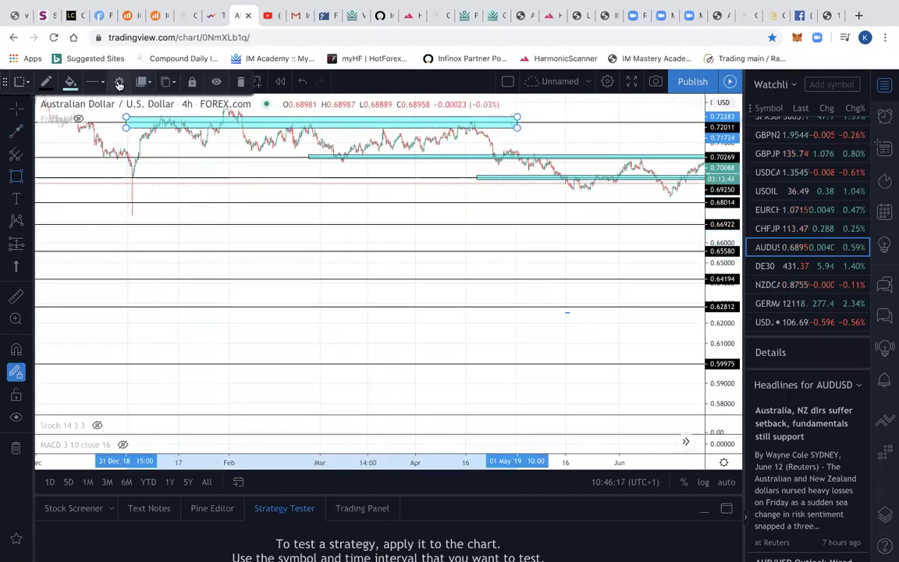
- Extend the second point of the 0.72011 rectangle to bar 15000
click(120, 83)
click(513, 338)
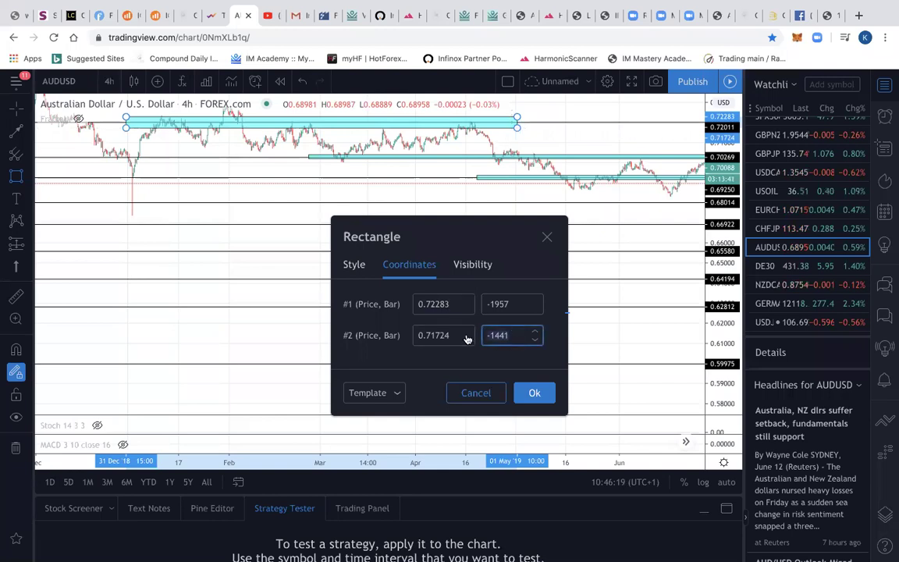
text(100)
text(000)
key(ctrl+a)
text(15000)
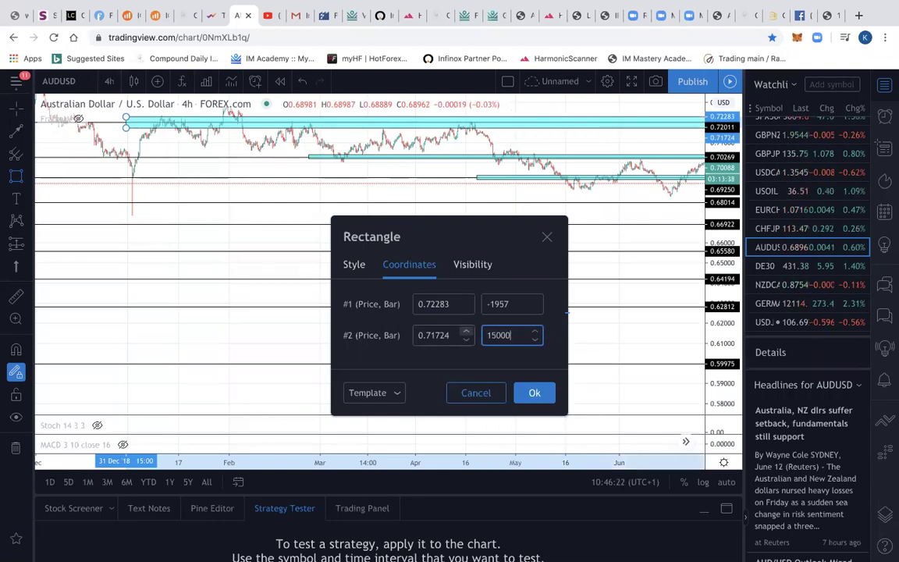
click(534, 392)
- Add a "STRONG SELL ZONE" text label at the 0.72011 rectangle, in the empty area after the latest June 2020 candles
scroll(499, 319, right, 15)
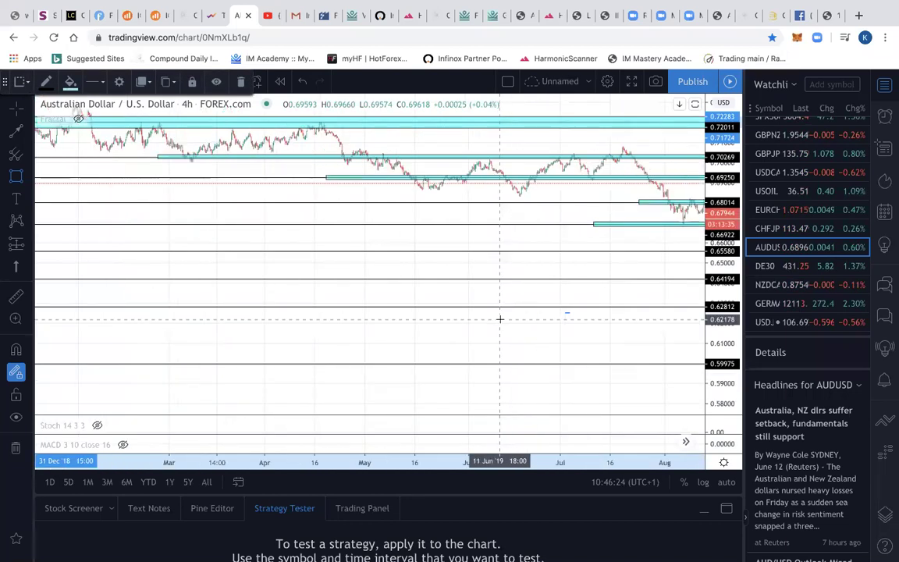
scroll(499, 319, right, 15)
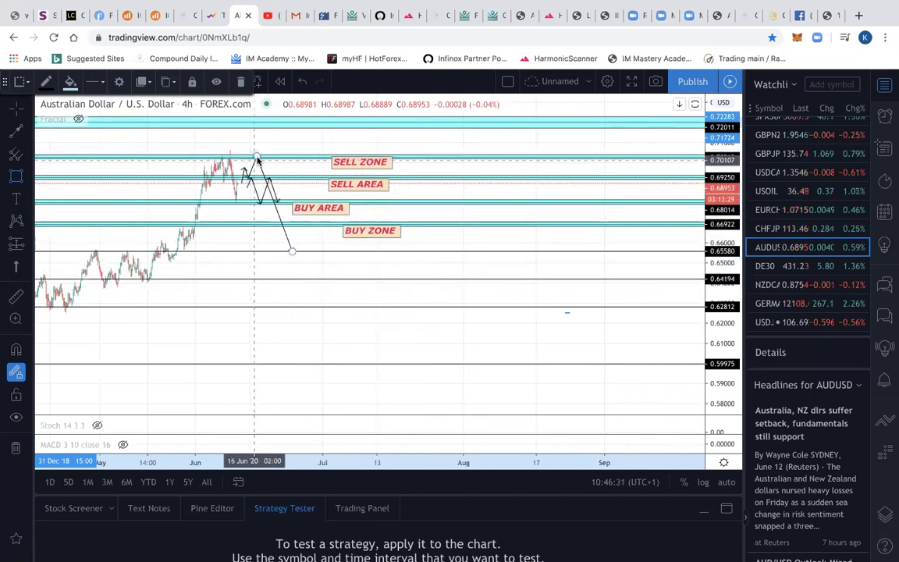
click(260, 163)
click(259, 160)
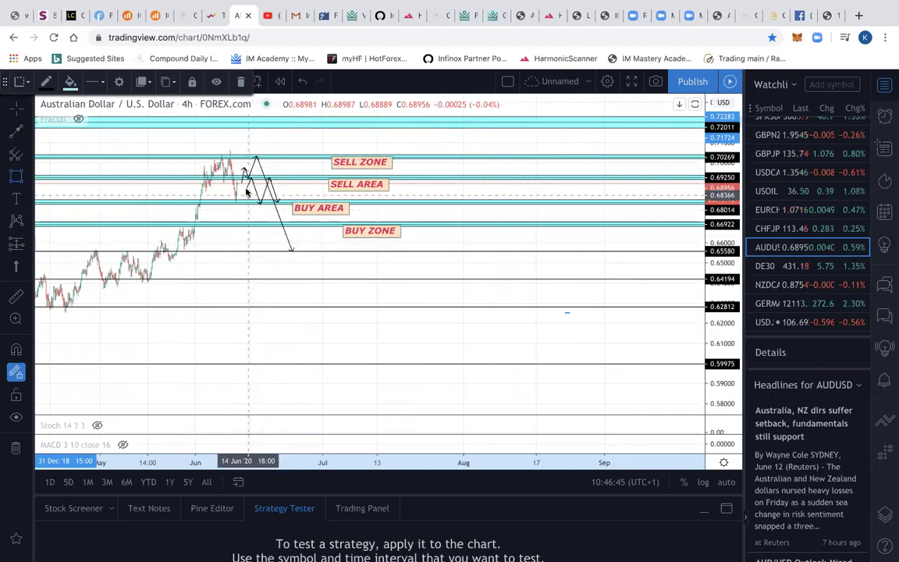
scroll(243, 184, up, 5)
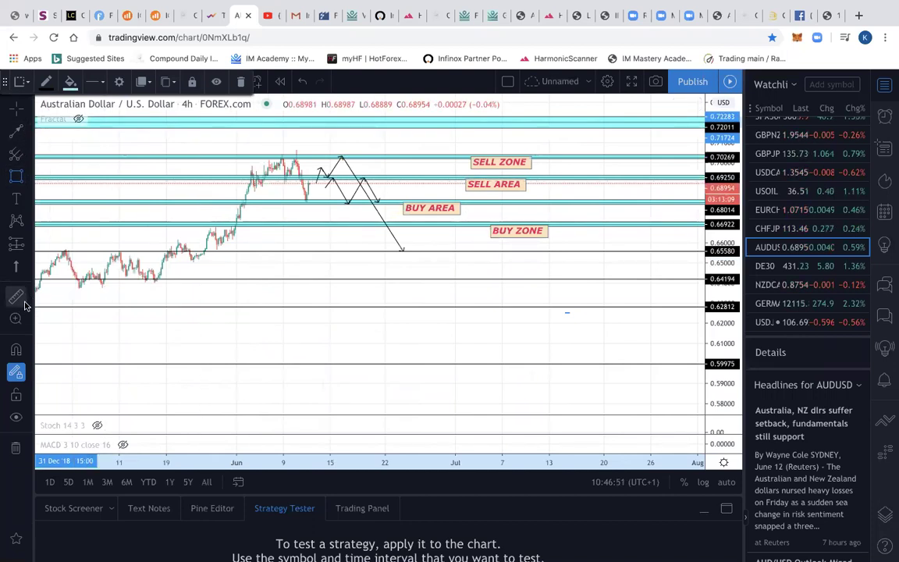
click(15, 199)
click(441, 126)
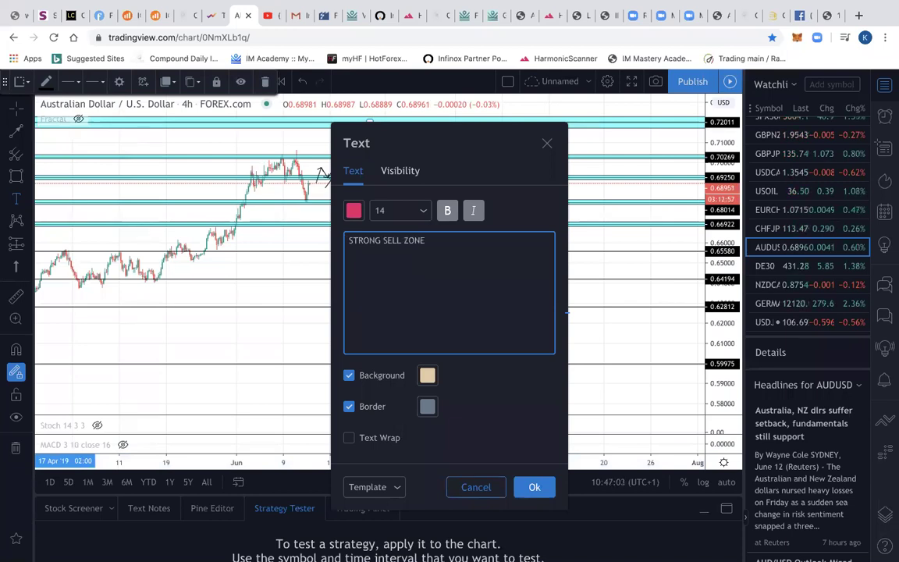
click(534, 488)
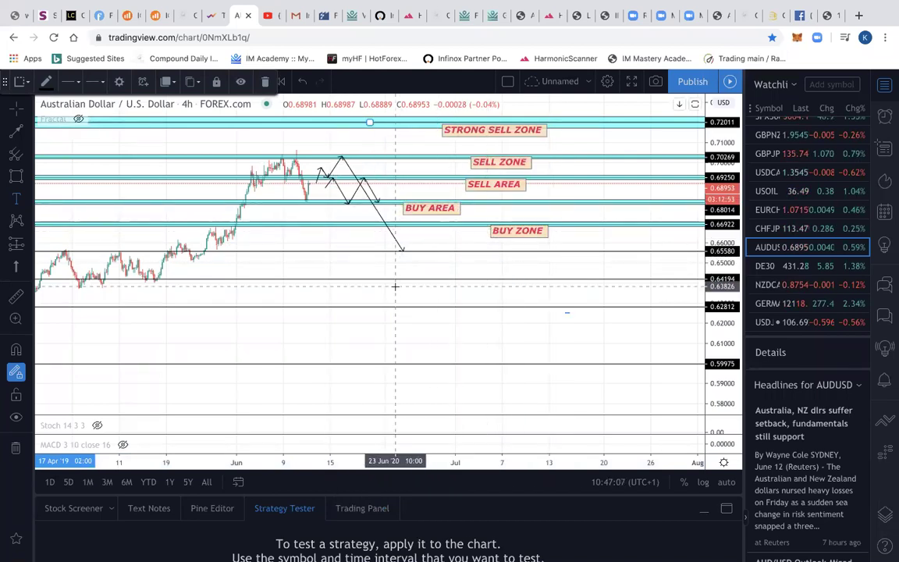
- Draw ellipses around the projected paths' turning points at about 0.70328 near 16 June 2020 and about 0.69240 near 15 June
scroll(394, 287, up, 2)
scroll(395, 287, up, 2)
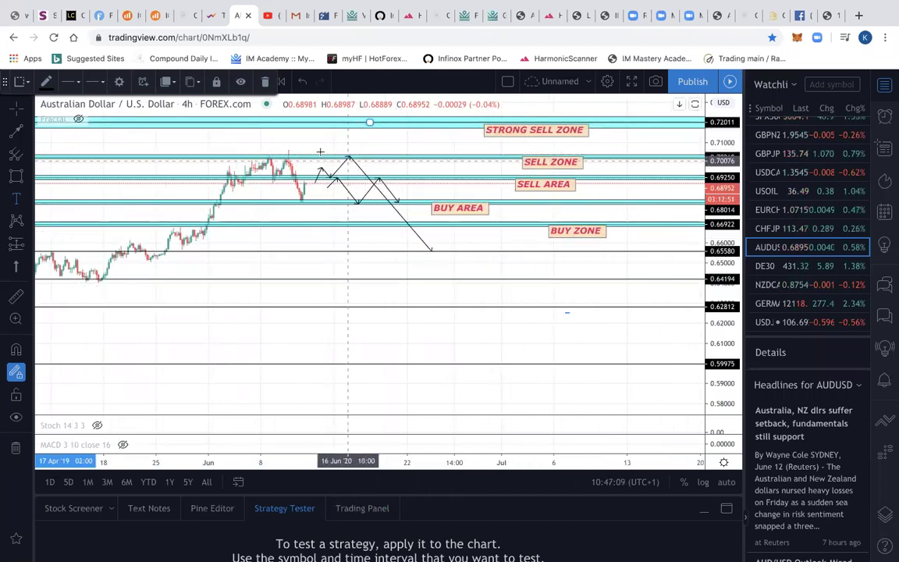
click(30, 177)
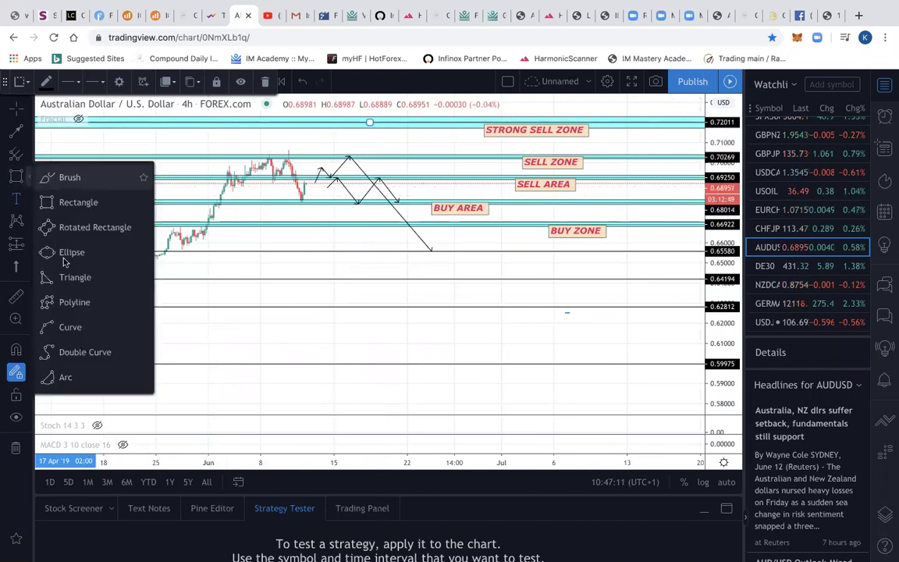
click(47, 252)
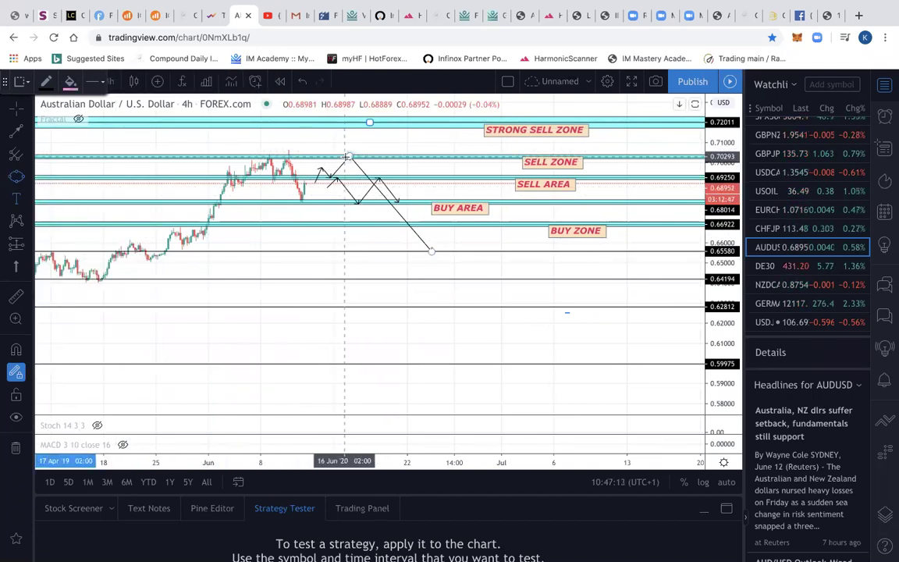
click(348, 157)
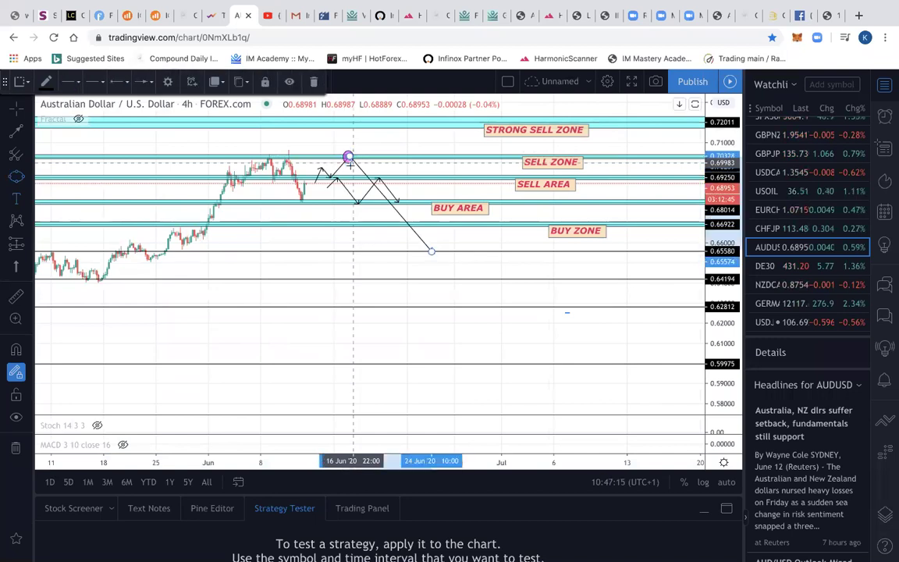
click(334, 178)
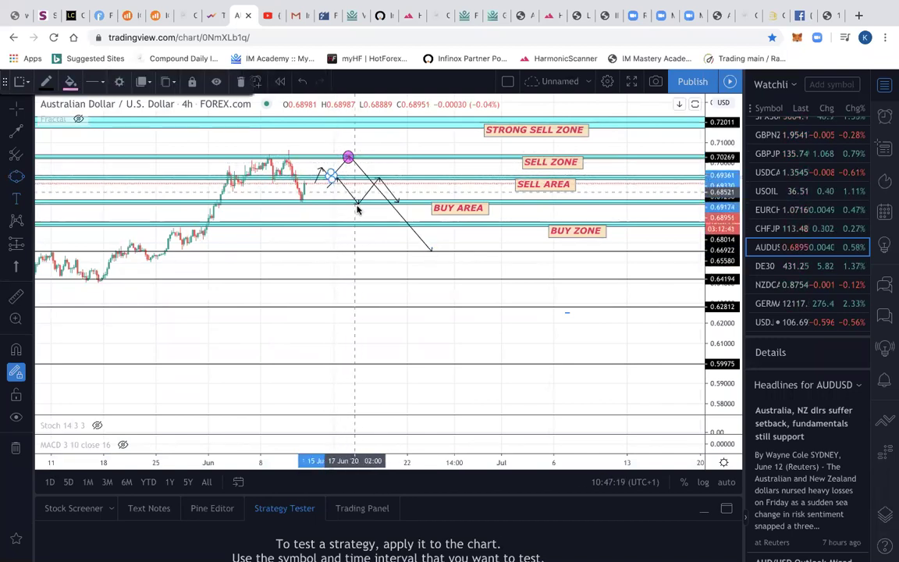
- Draw ellipses around the projected path's turning points at about 0.67962 near 17 June 2020 and about 0.69112 near 19 June
click(359, 204)
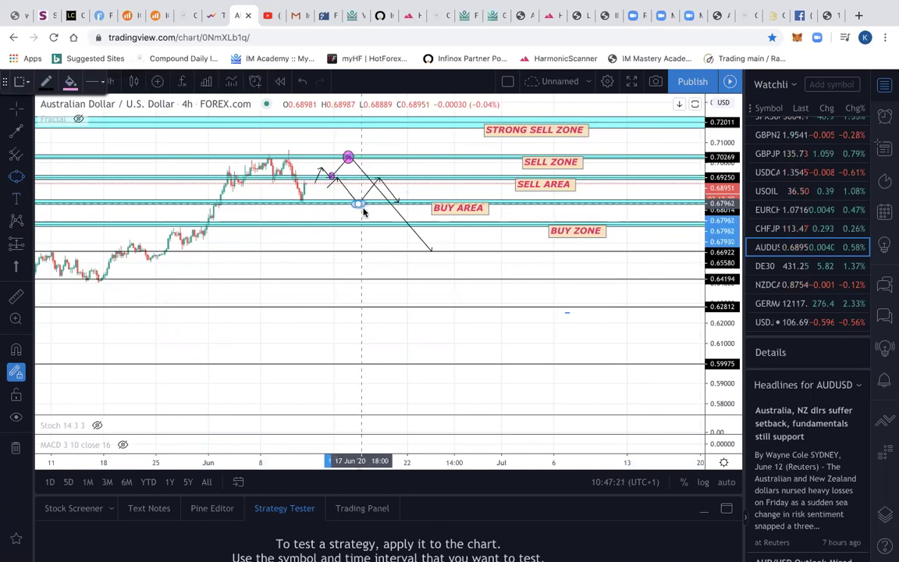
click(364, 211)
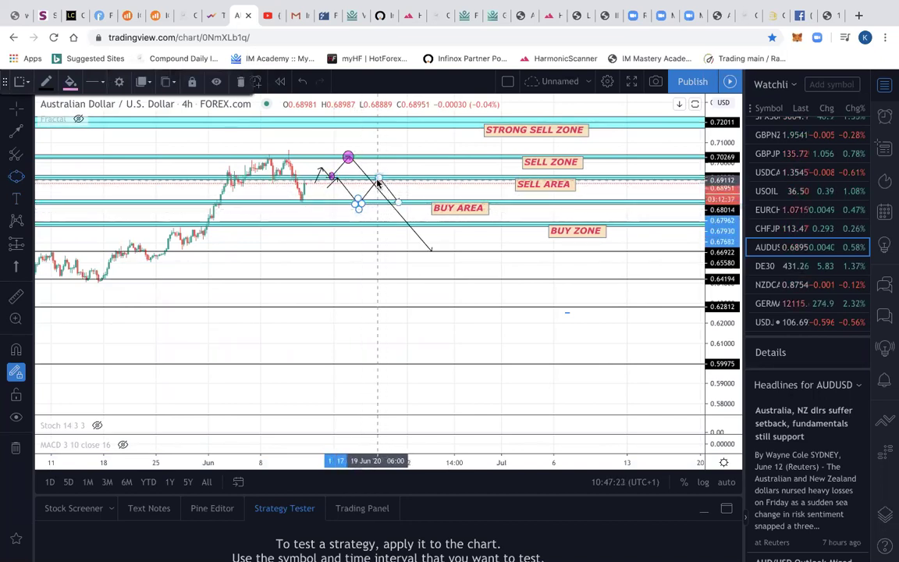
click(379, 181)
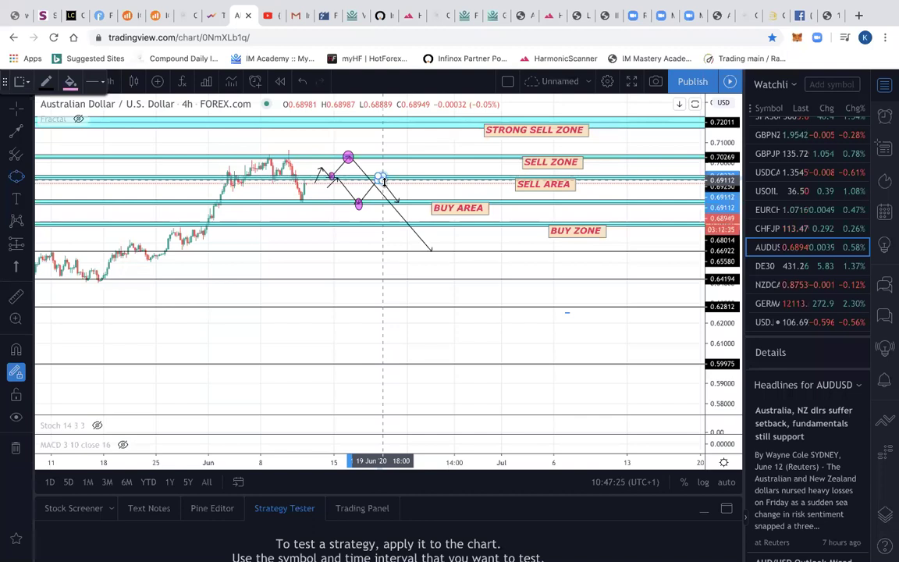
click(381, 180)
- Review the circled turning points and projected arrow paths against the labelled buy and sell zones on the 4-hour chart
scroll(352, 221, left, 5)
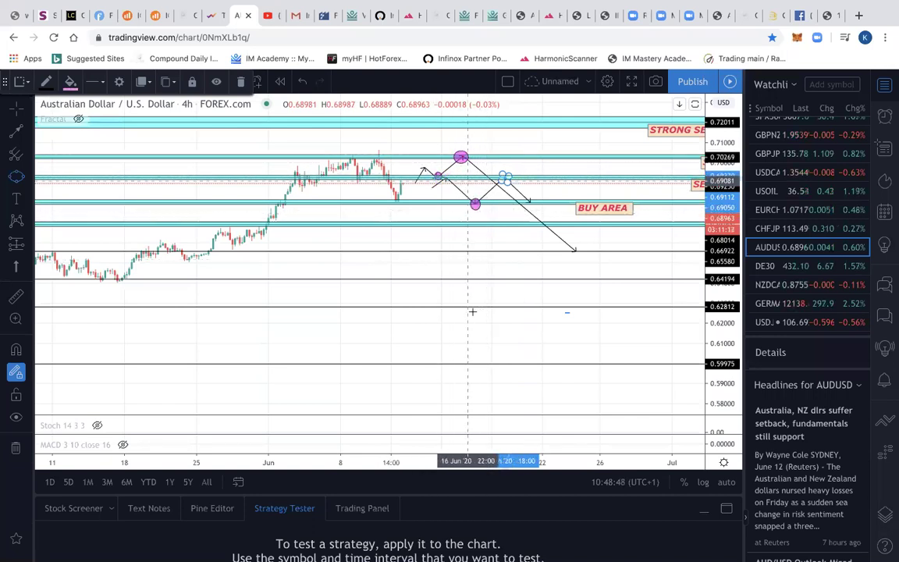
scroll(472, 312, down, 4)
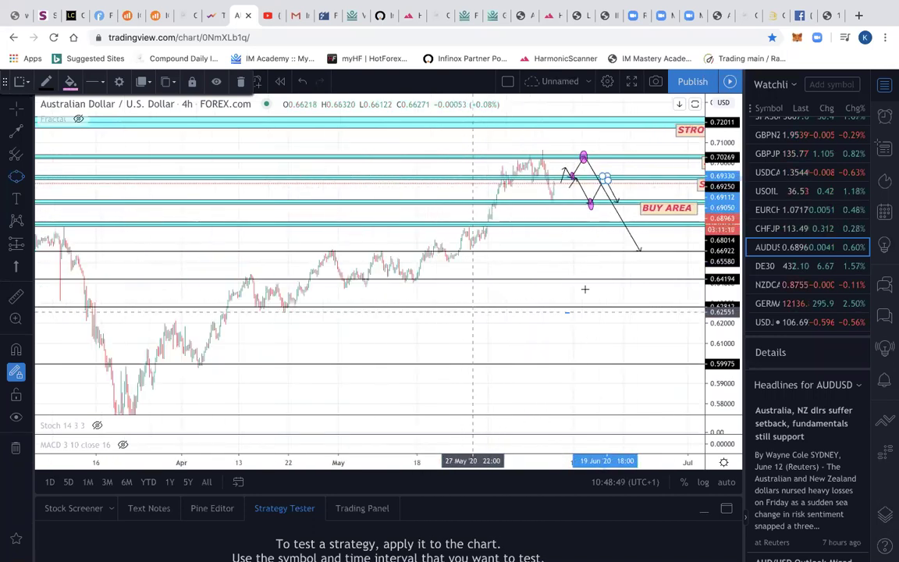
drag(607, 264, 506, 258)
key(Delete)
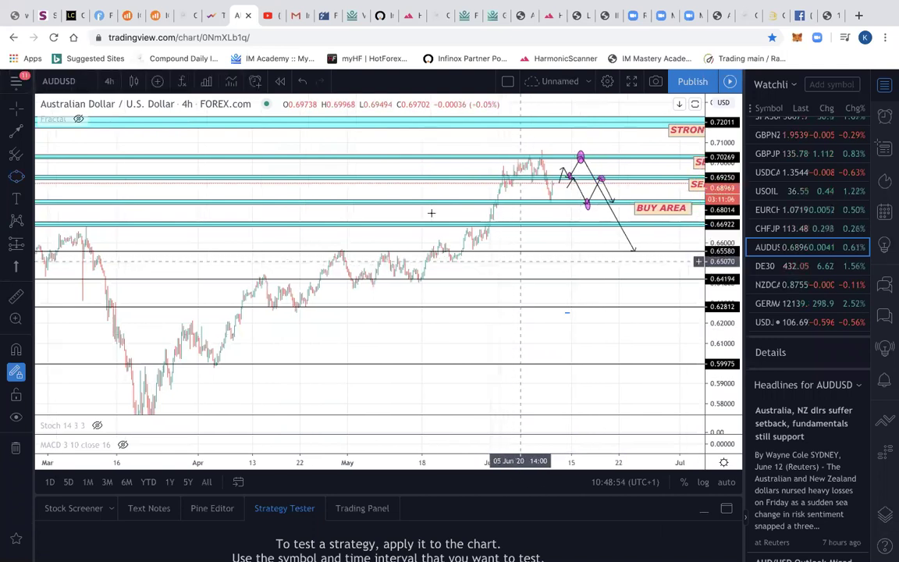
drag(431, 212, 193, 211)
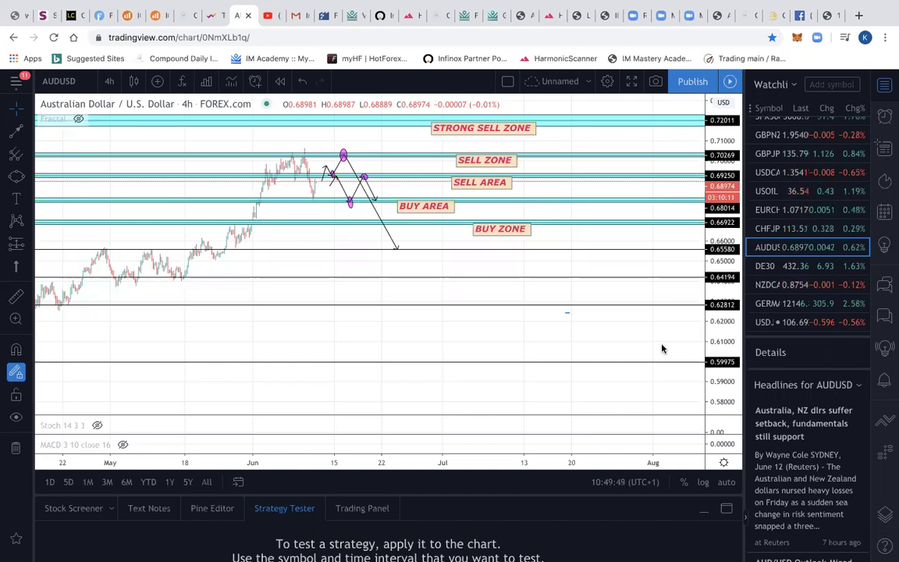
scroll(353, 252, up, 5)
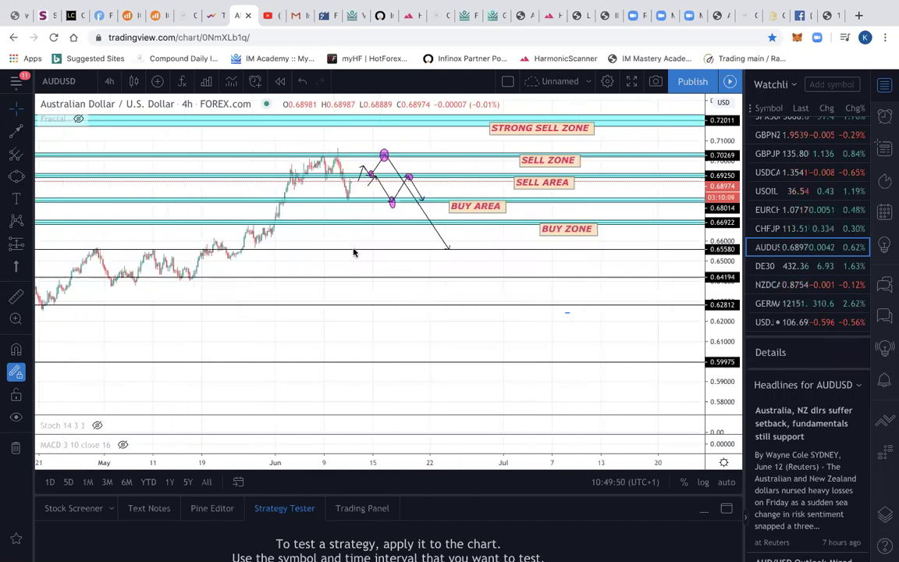
scroll(353, 252, up, 2)
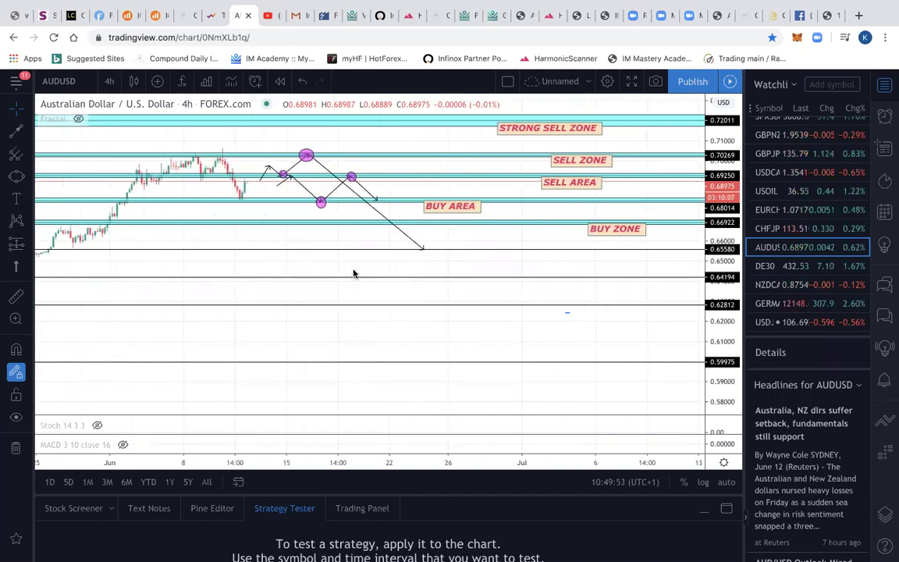
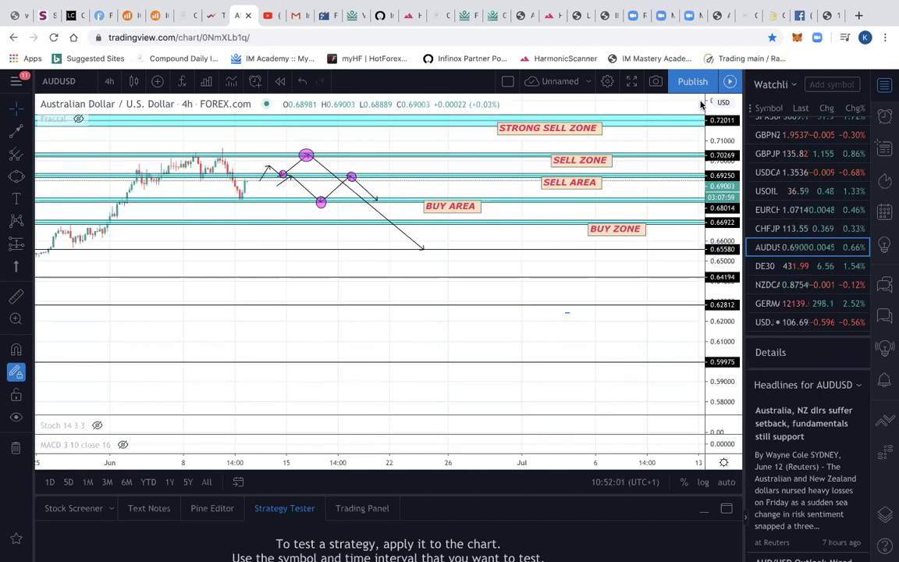
- Switch the AUDUSD chart to the 15-minute timeframe and examine recent candles between the 0.70269 and 0.68014 zones
drag(707, 295, 706, 248)
click(109, 81)
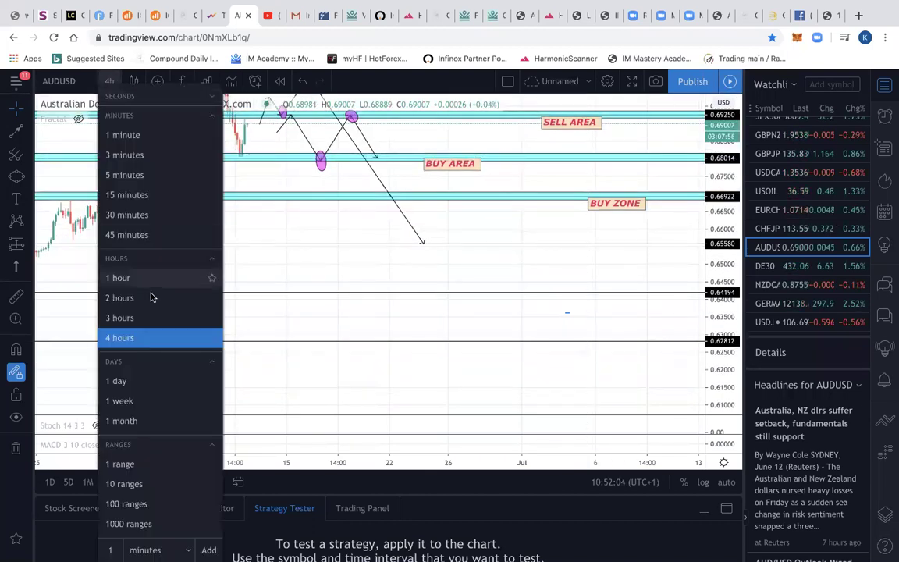
click(129, 195)
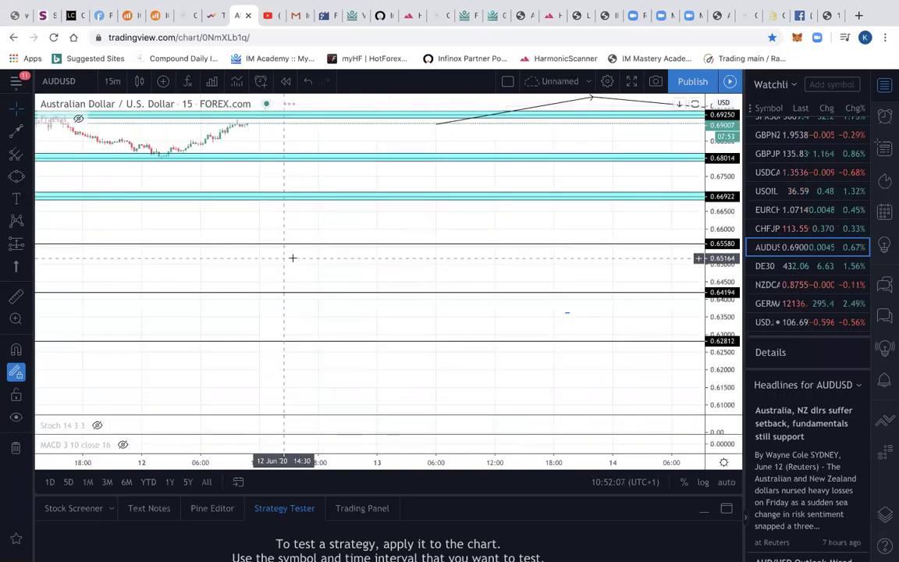
scroll(398, 320, left, 5)
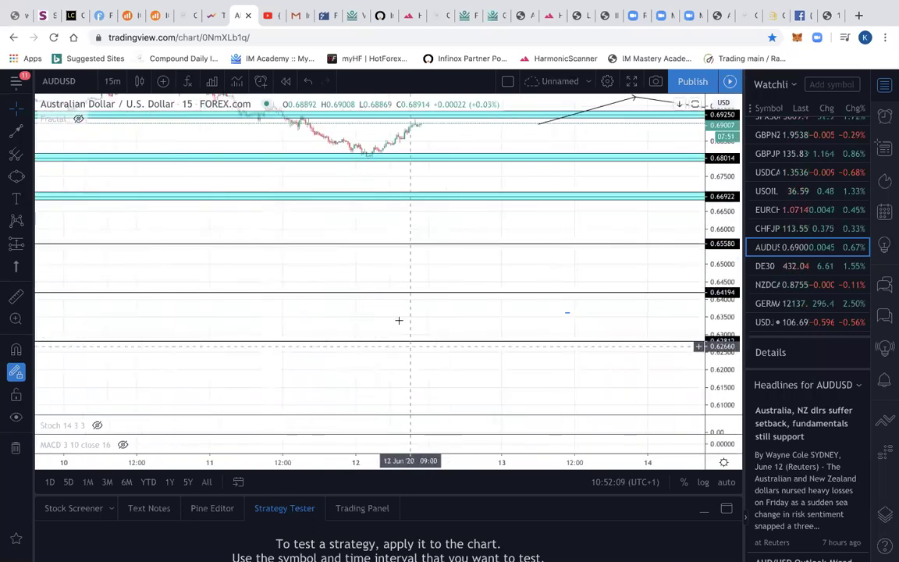
drag(722, 320, 388, 104)
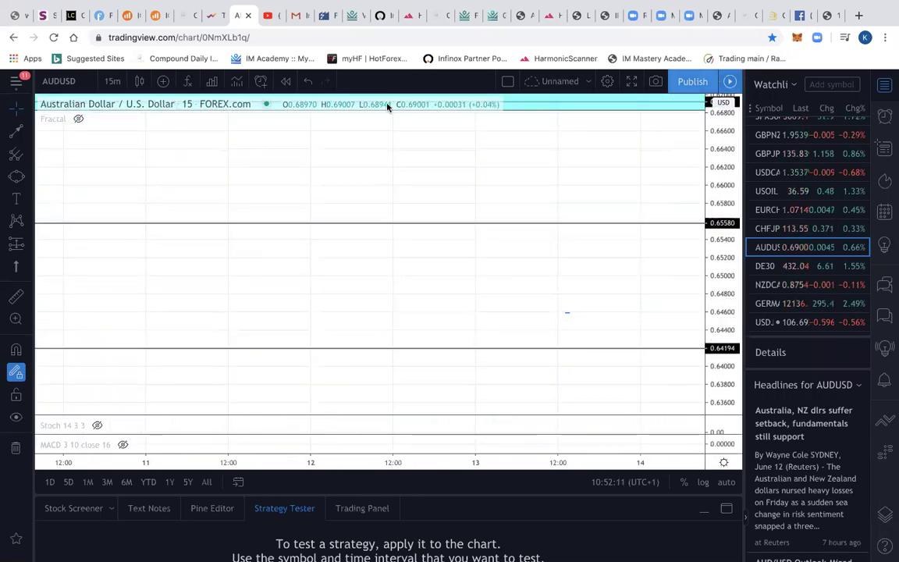
right_click(375, 156)
click(355, 153)
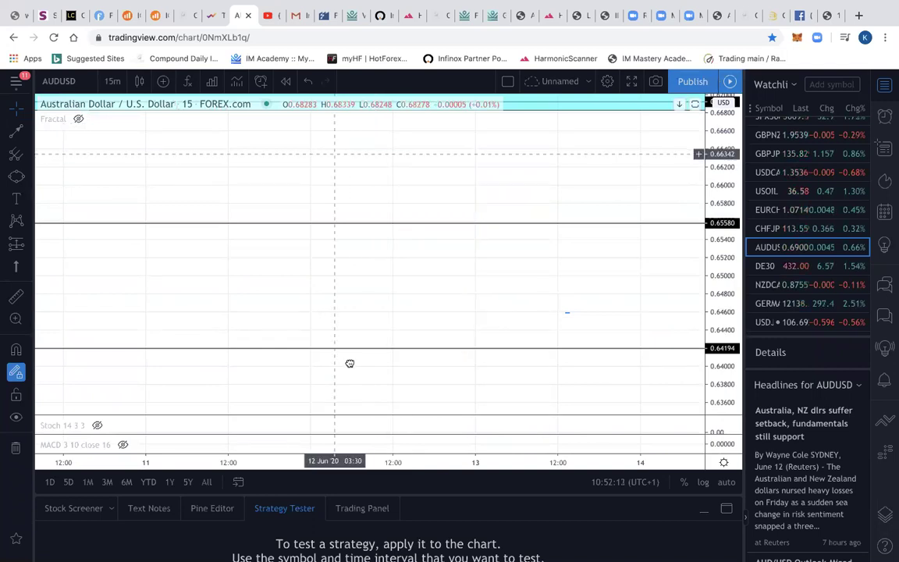
key(alt+r)
drag(420, 381, 411, 458)
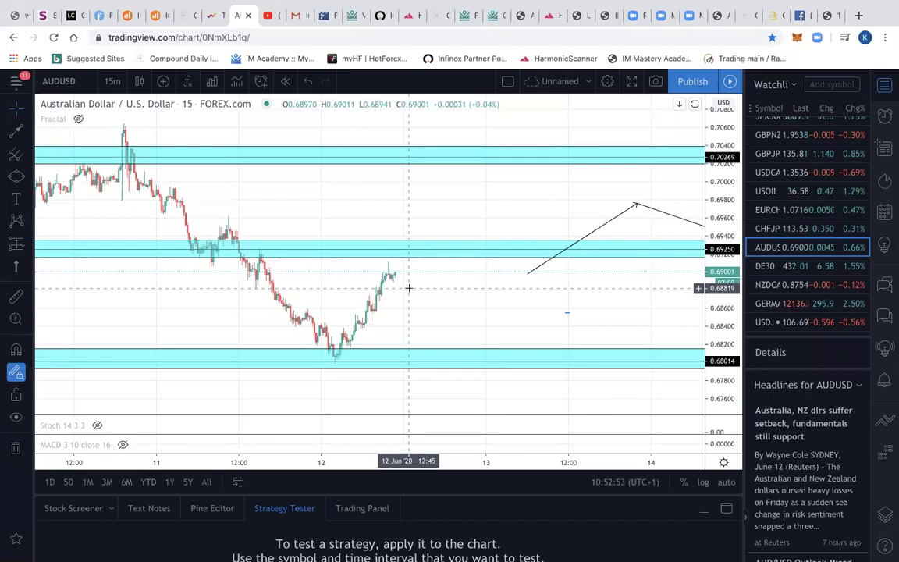
- Switch to the harmonics.im scanner, sign in, and examine the H1 NZDCAD Gartley pattern on its chart
click(410, 19)
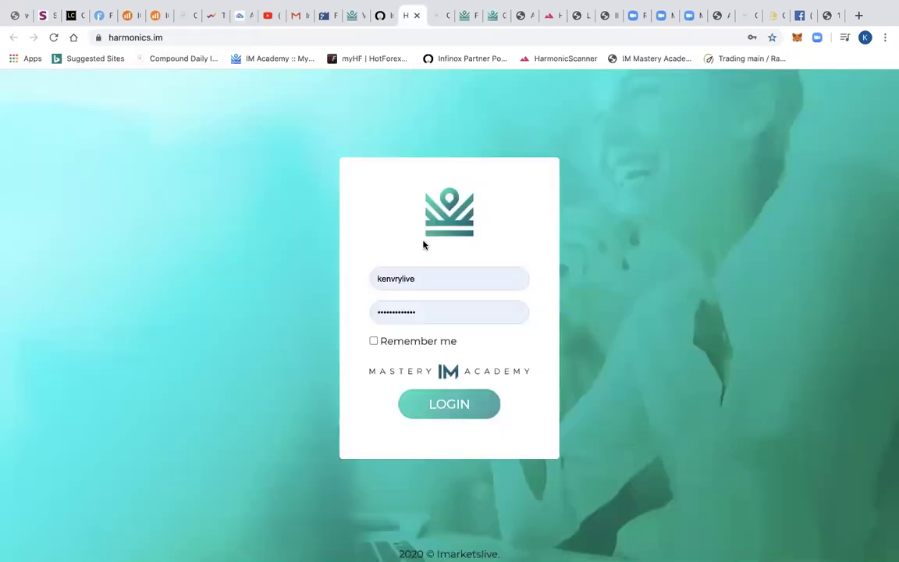
click(52, 37)
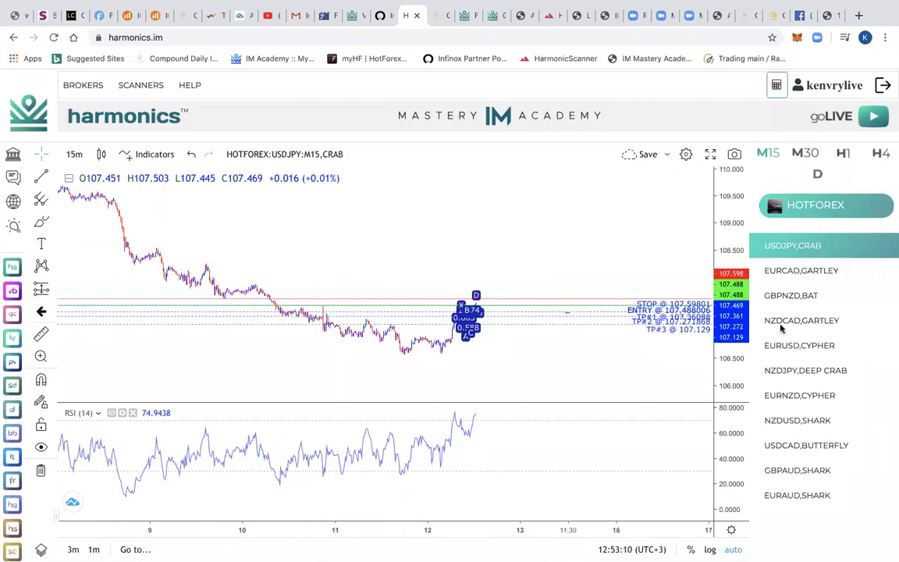
click(843, 154)
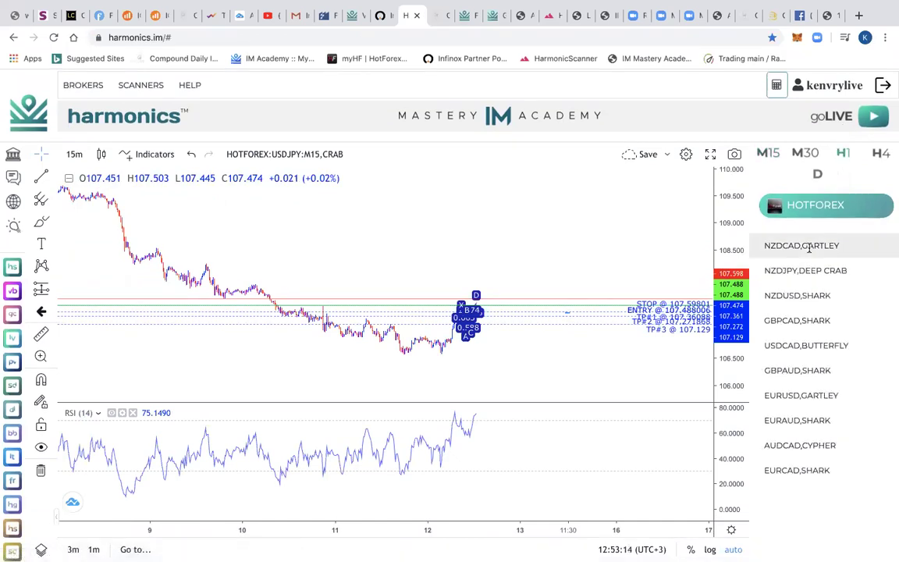
click(809, 247)
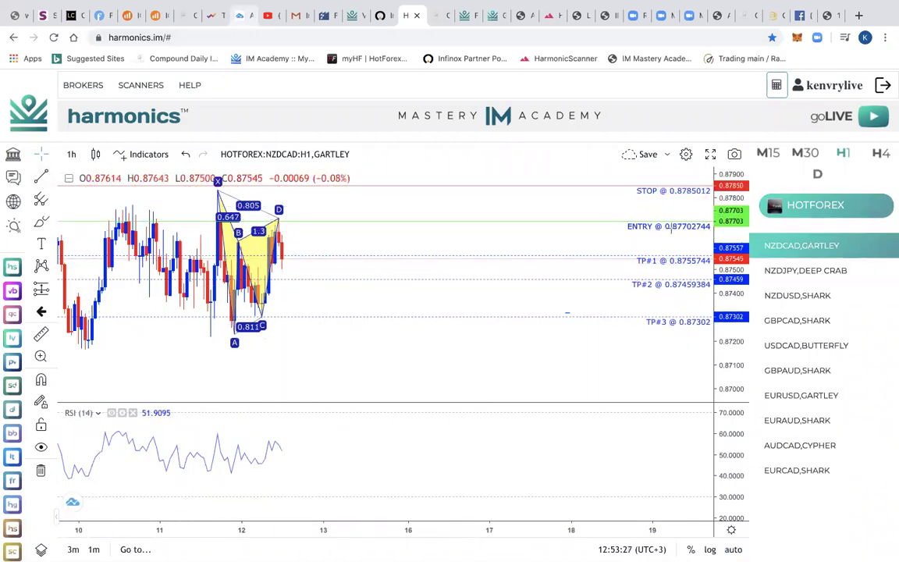
scroll(442, 253, left, 5)
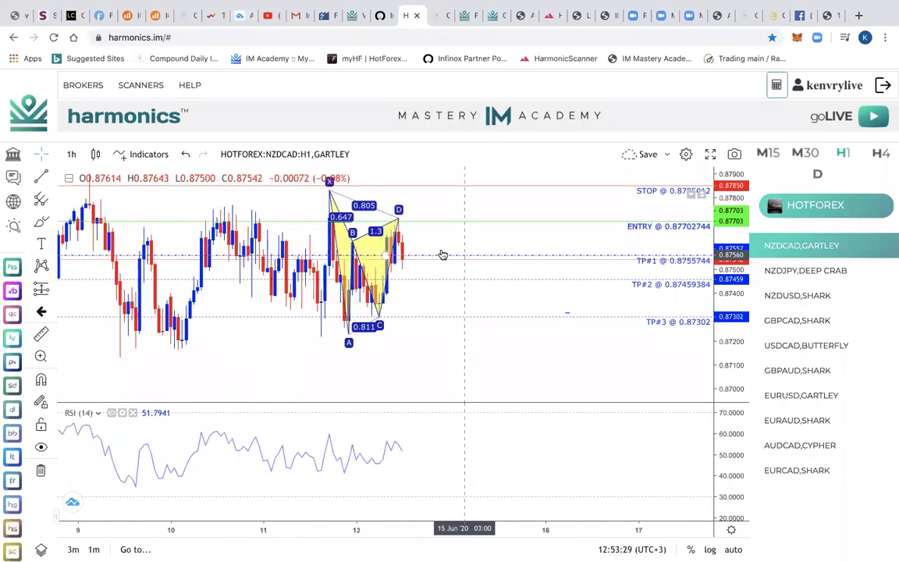
scroll(441, 253, left, 3)
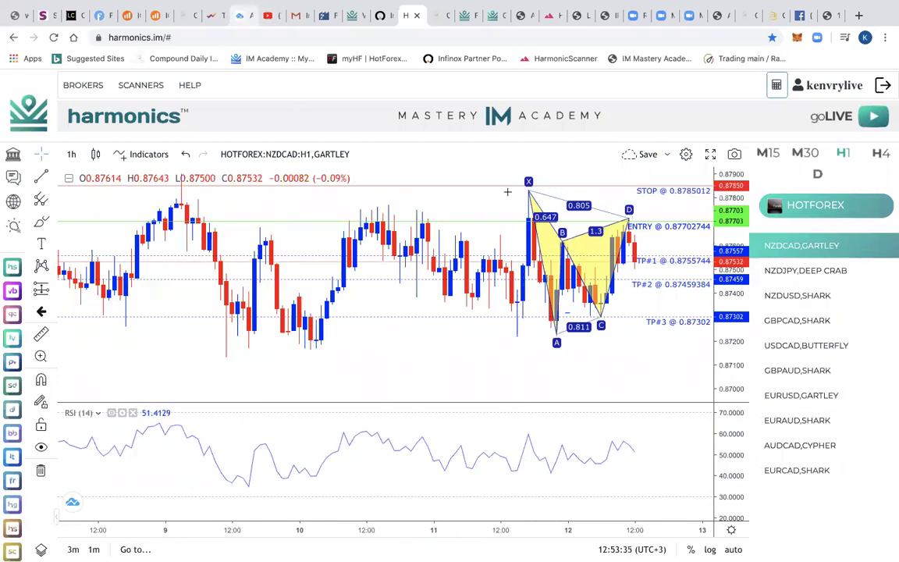
- Switch back to TradingView and load NZDCAD from the watchlist
click(239, 15)
scroll(809, 212, up, 5)
scroll(809, 212, up, 5)
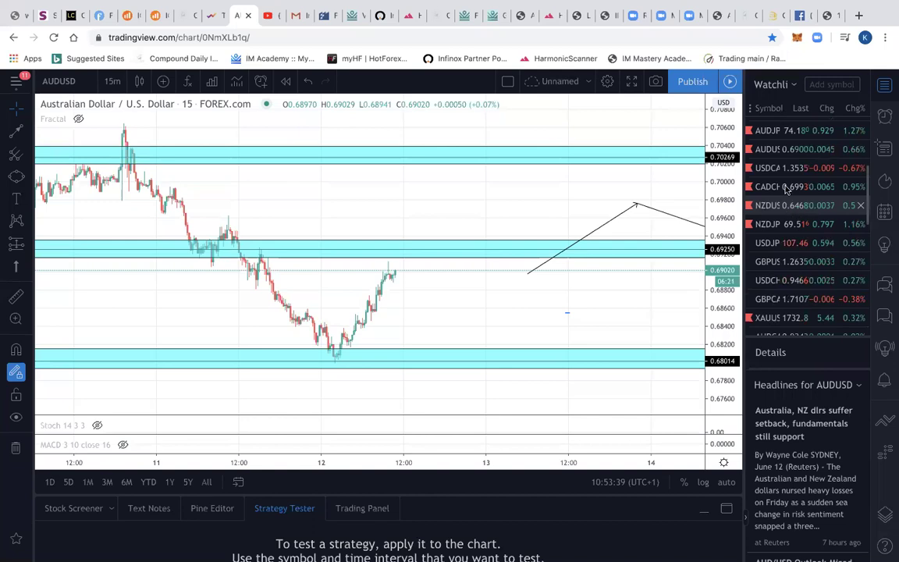
scroll(788, 189, up, 4)
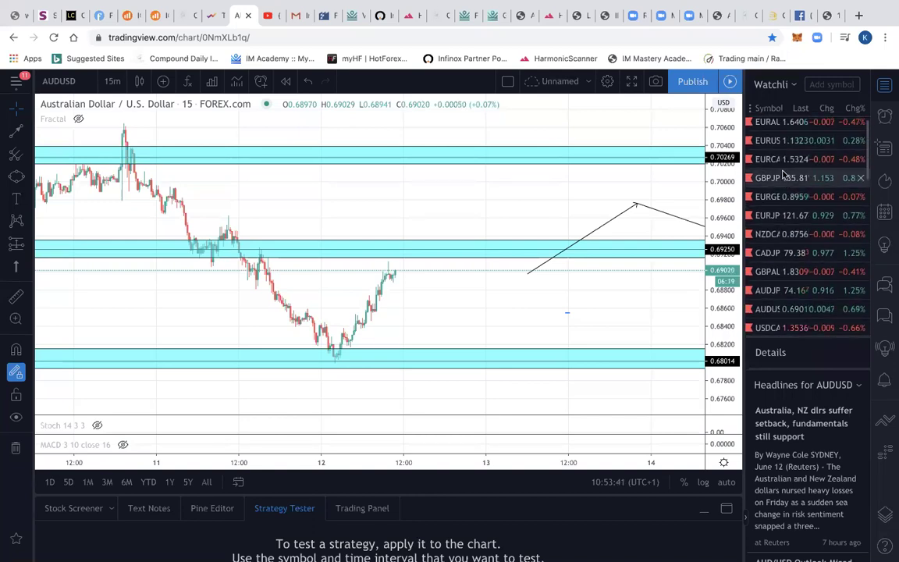
scroll(784, 187, down, 2)
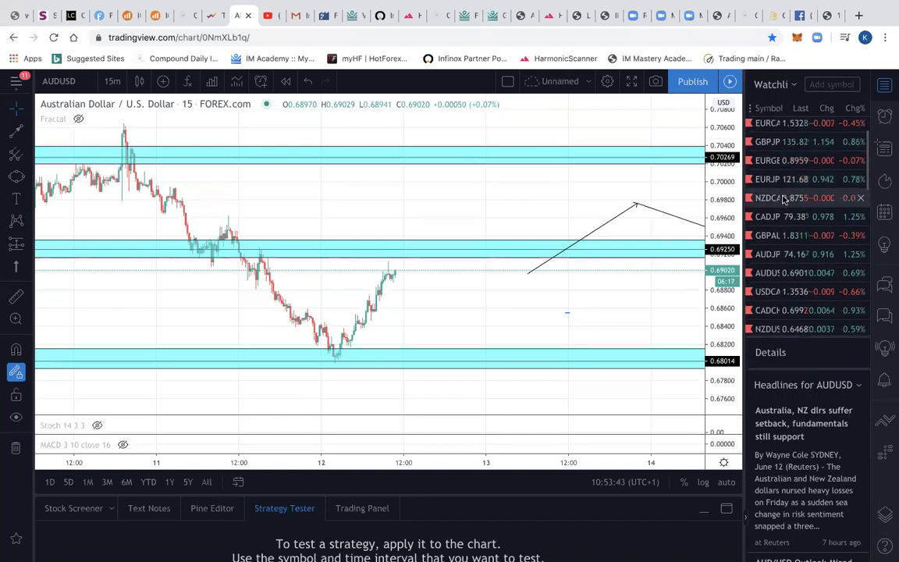
click(786, 198)
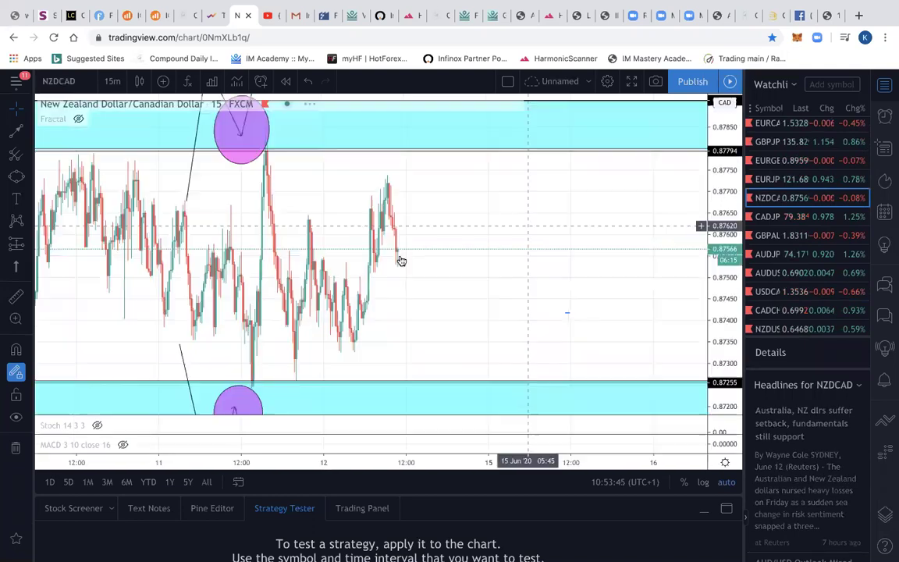
- Examine the NZDCAD candles between the 0.87794 and 0.87255 zones and set the chart to the 1-hour timeframe
scroll(400, 257, down, 3)
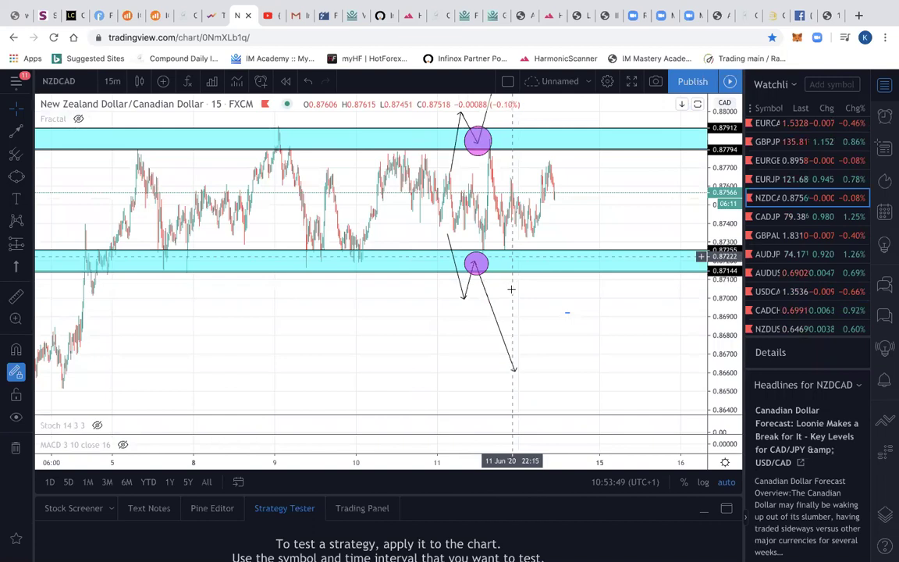
scroll(511, 289, up, 3)
scroll(511, 290, left, 3)
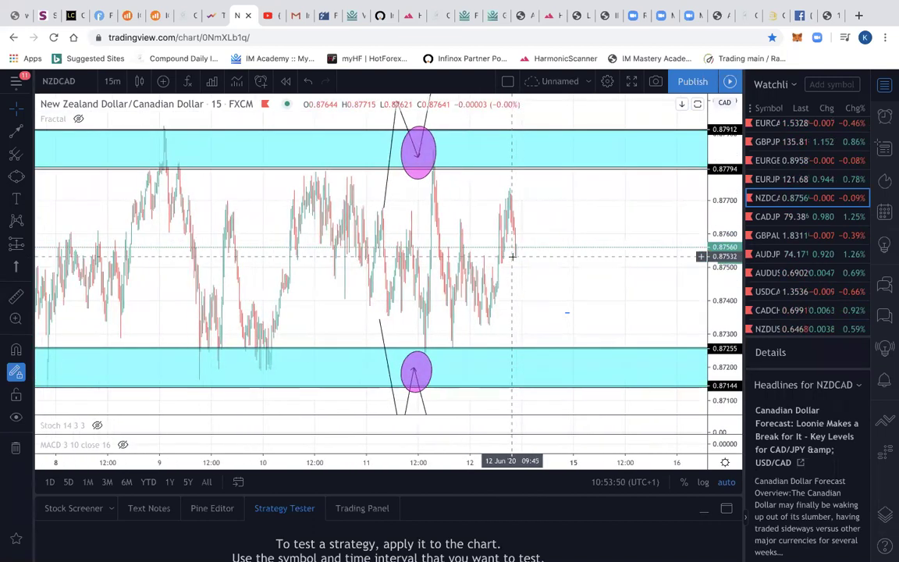
click(117, 84)
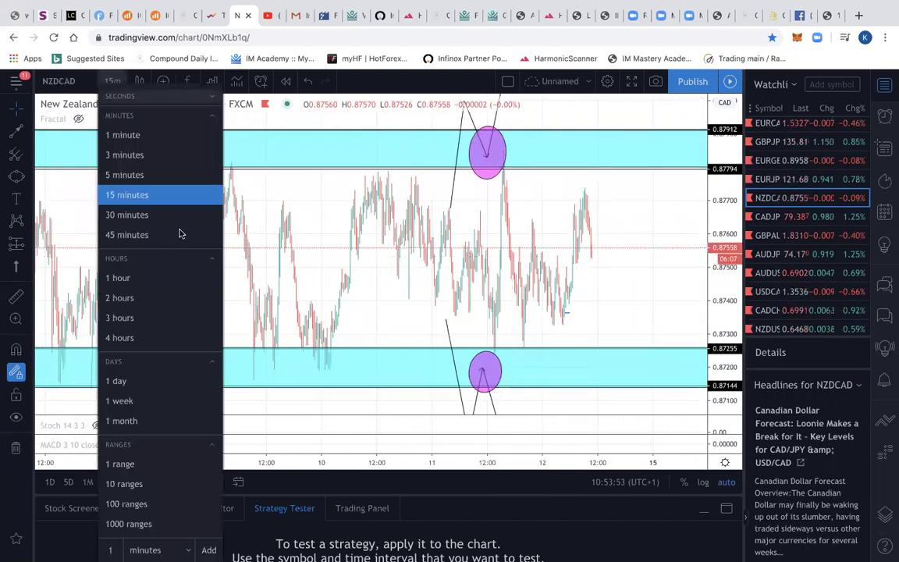
click(123, 283)
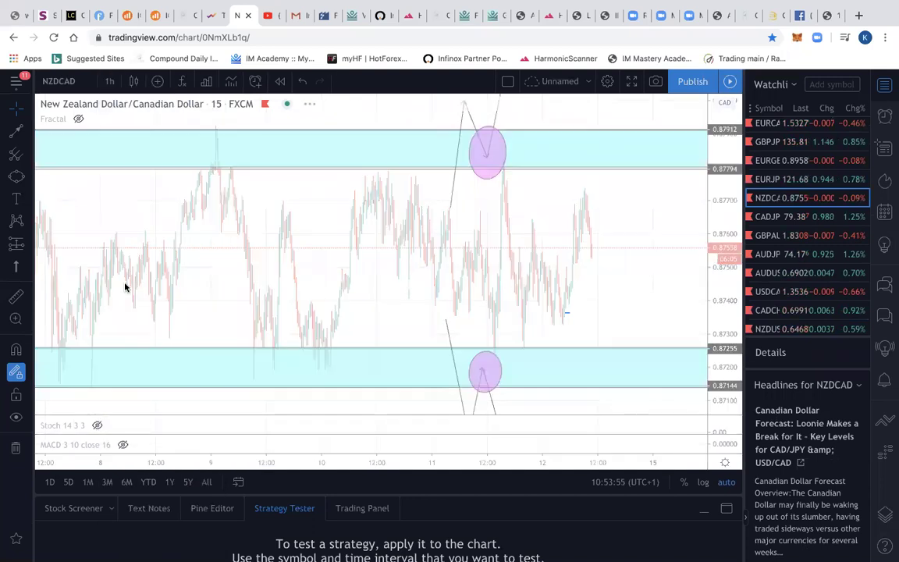
- Check the Gartley entry price on harmonics.im and draw a horizontal line at about 0.87705 on TradingView's 1-hour NZDCAD chart
scroll(653, 242, up, 5)
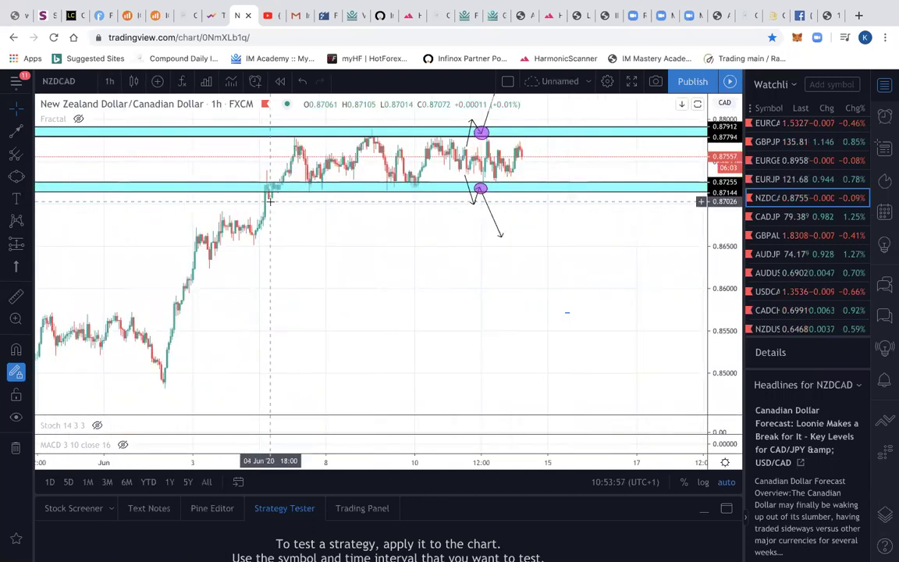
drag(727, 257, 728, 285)
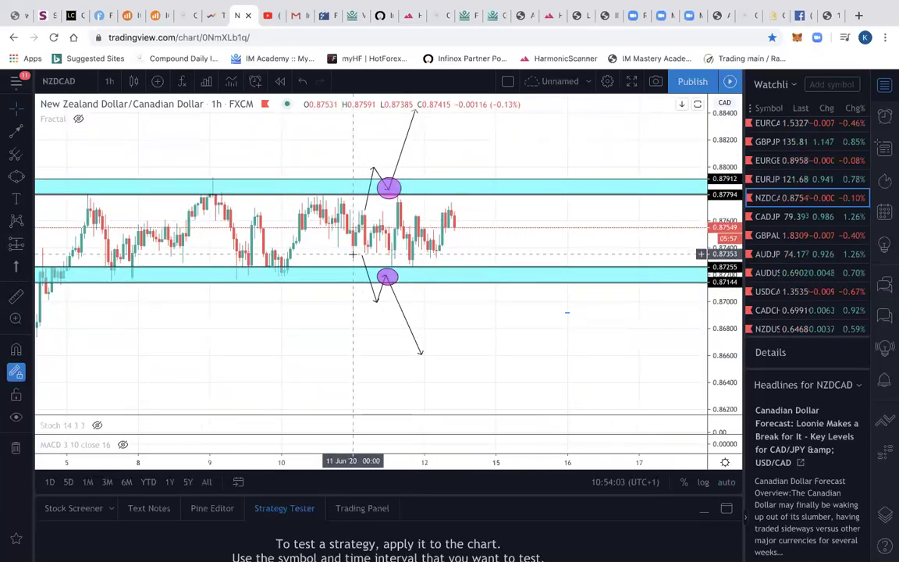
click(29, 131)
click(76, 233)
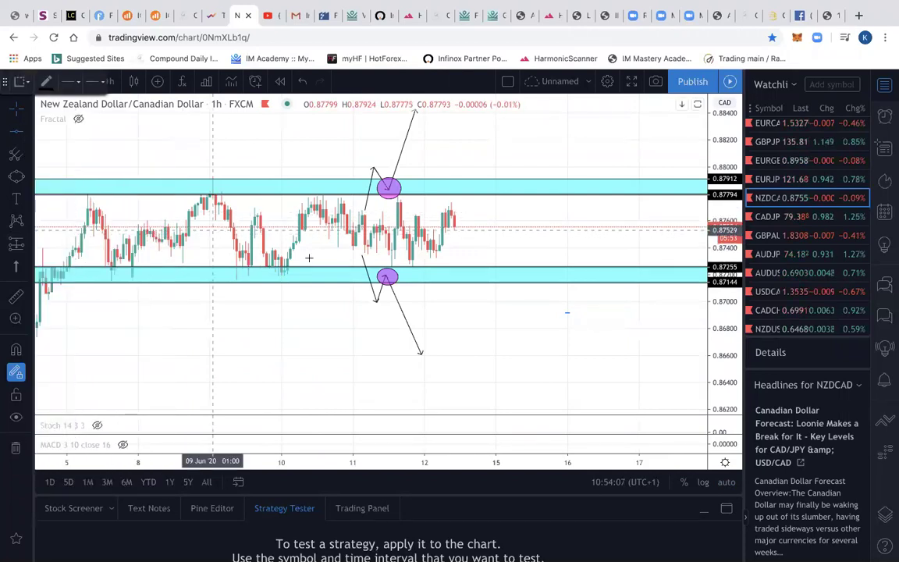
click(408, 16)
scroll(601, 270, up, 3)
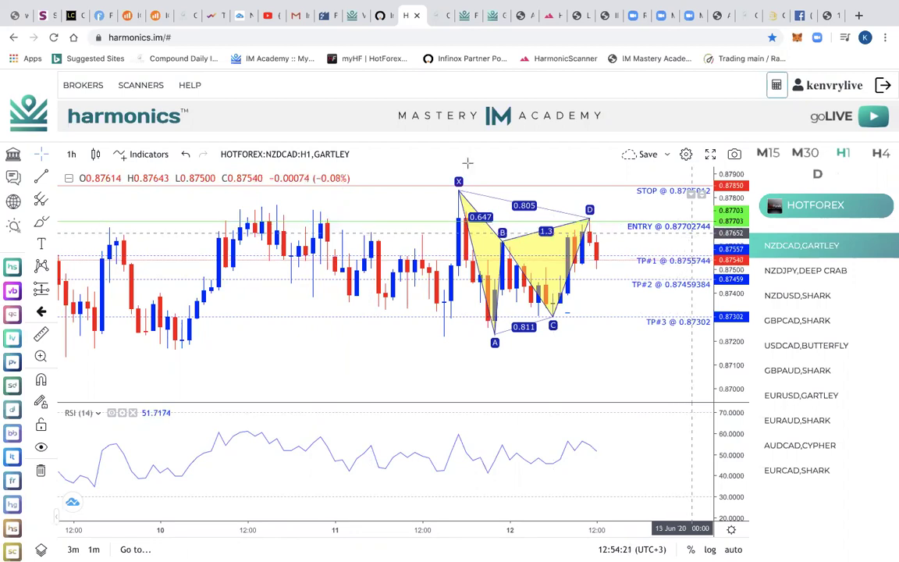
click(241, 21)
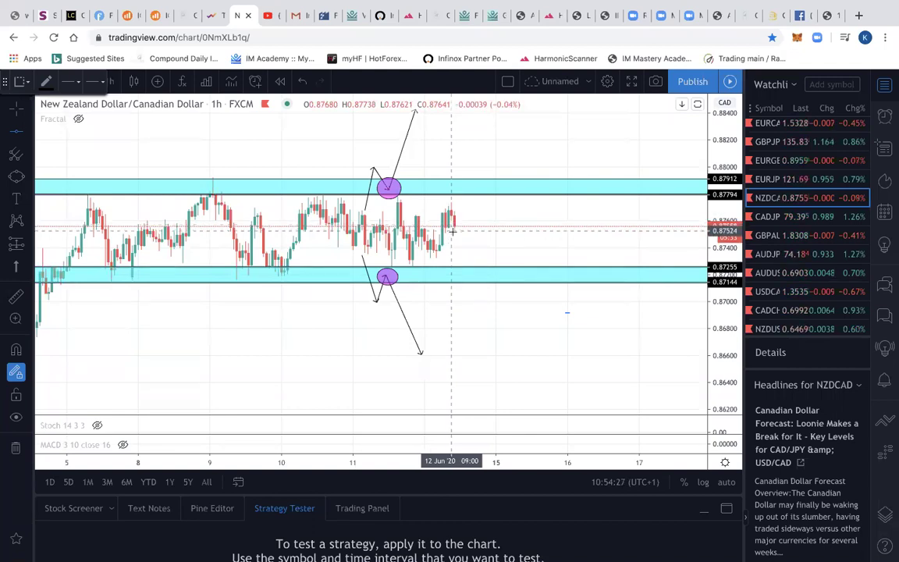
click(406, 15)
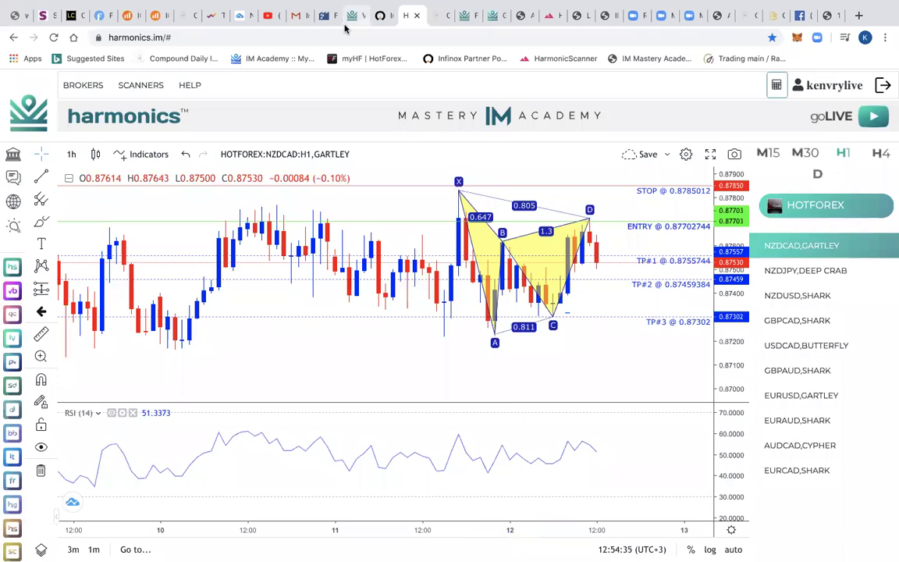
click(239, 17)
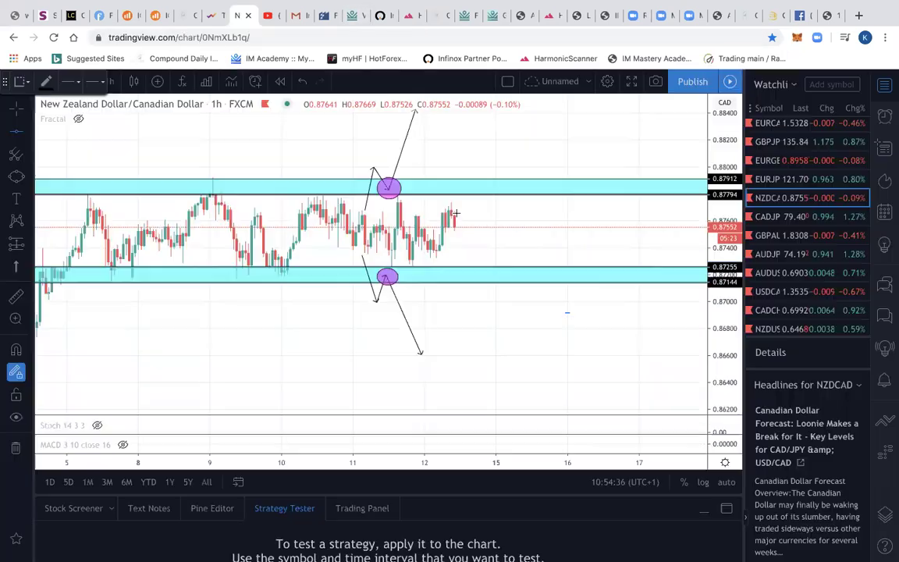
click(496, 207)
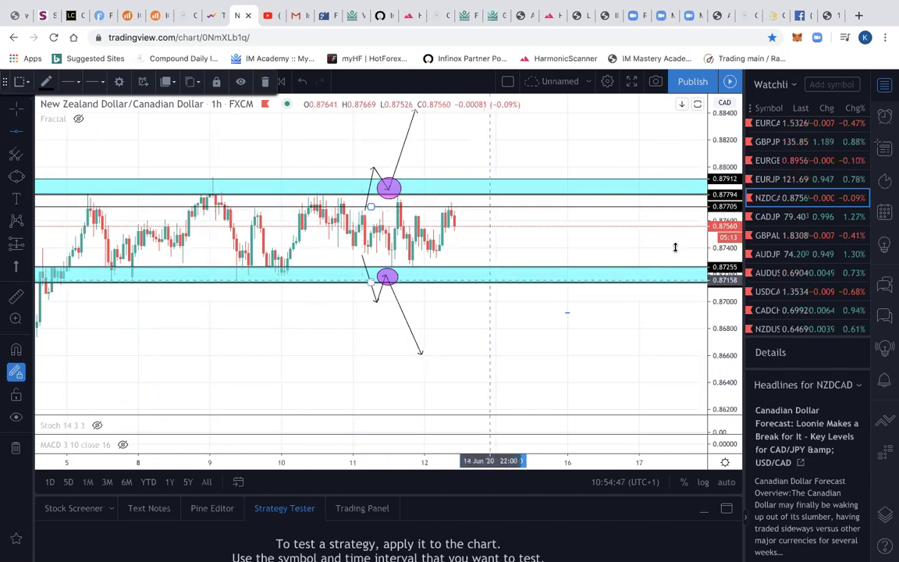
drag(726, 253, 725, 218)
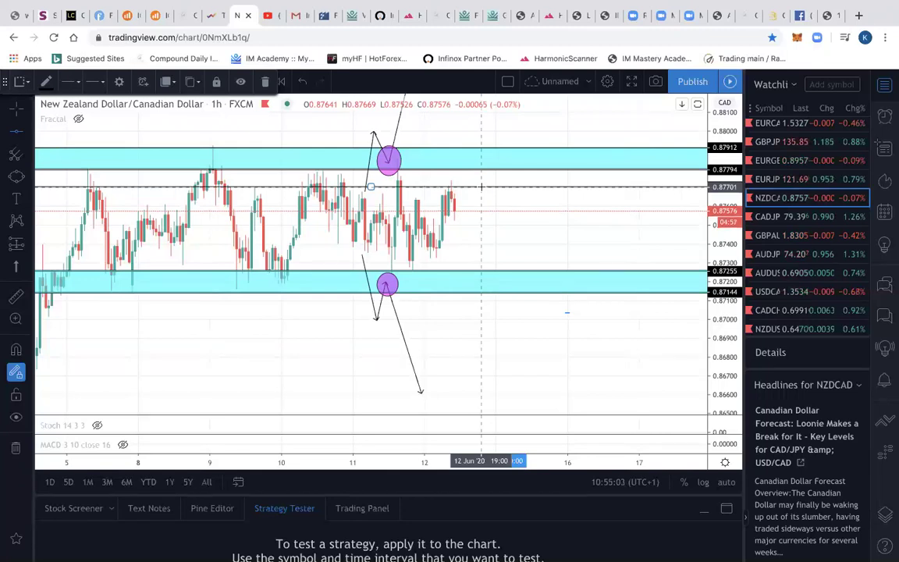
- Switch to harmonics.im and examine the H1 NZDCAD Gartley pattern's X-A-B-C-D points against its entry, stop and take-profit levels
click(408, 15)
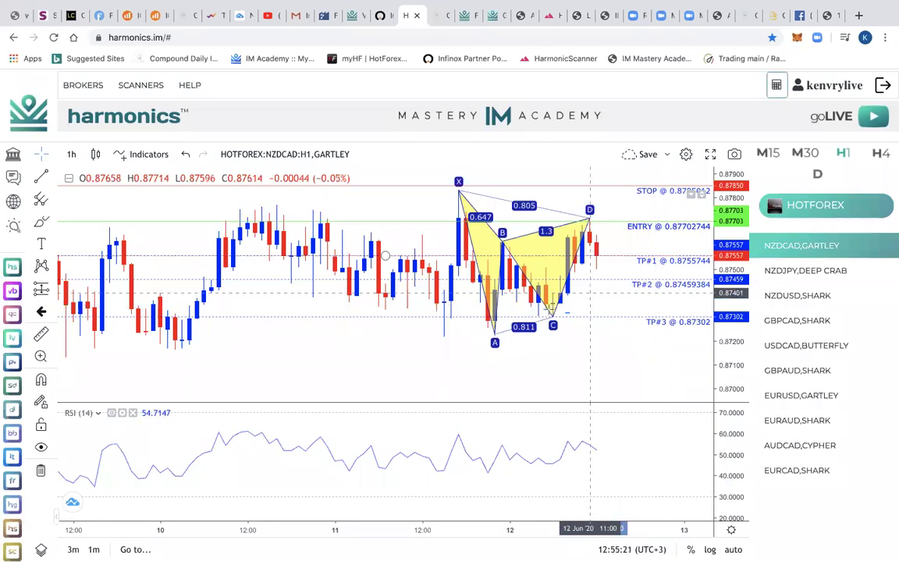
scroll(490, 300, right, 5)
scroll(493, 301, right, 2)
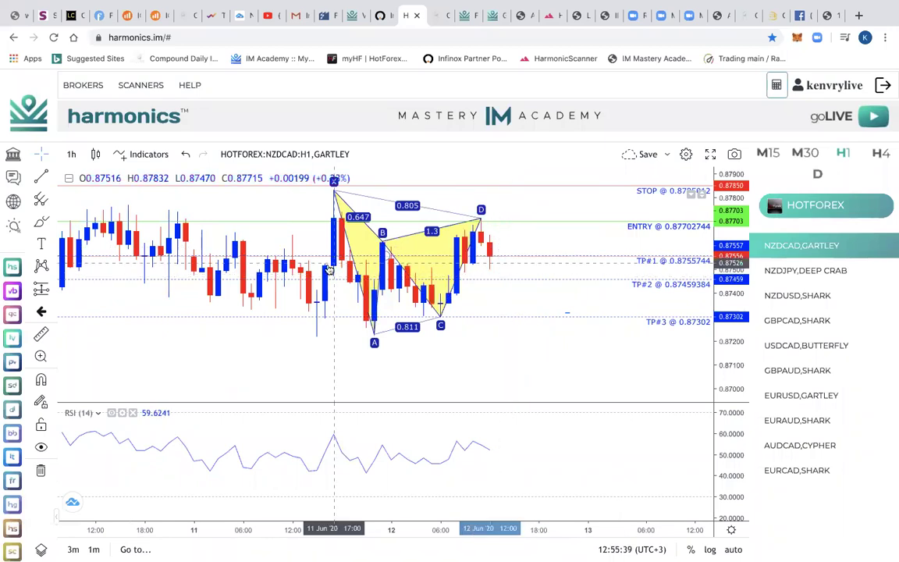
scroll(346, 328, down, 2)
scroll(346, 329, down, 3)
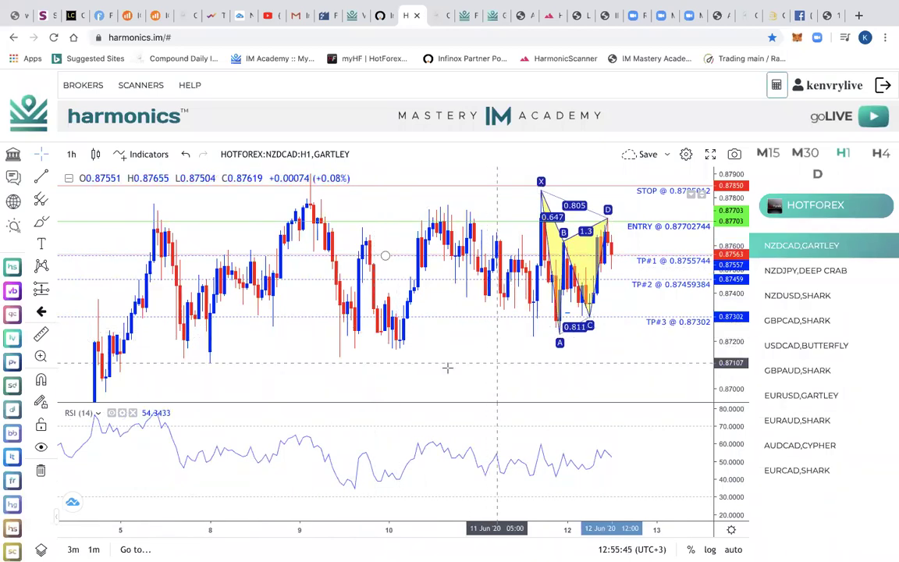
scroll(397, 338, up, 2)
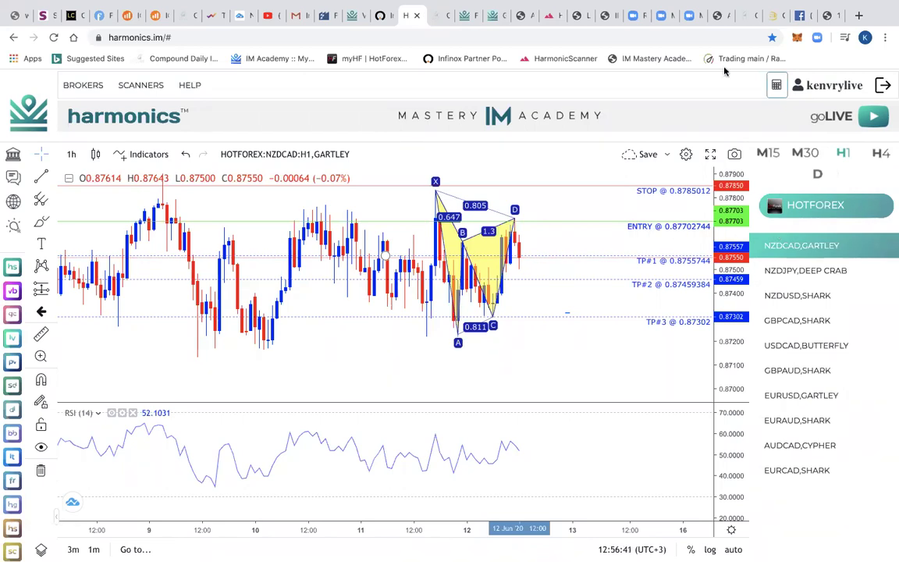
mouse_move(664, 6)
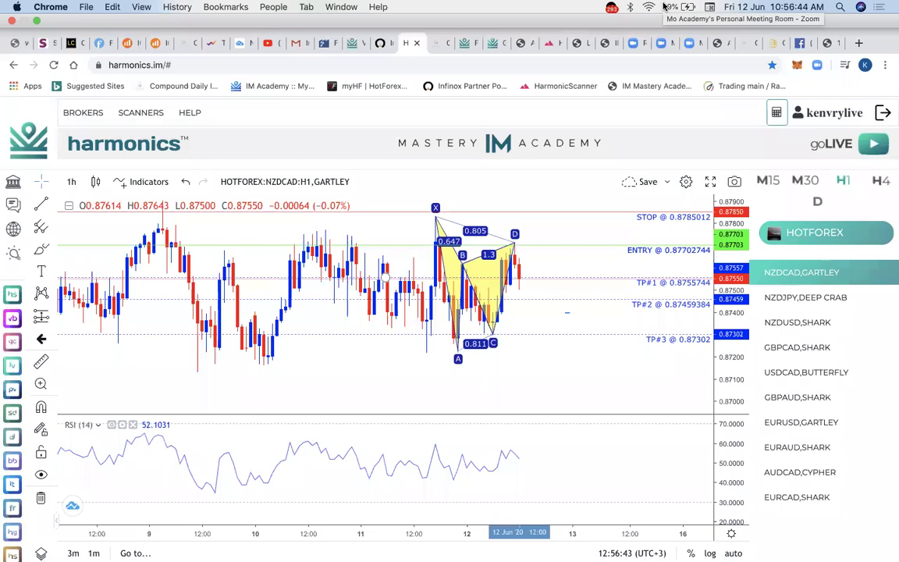